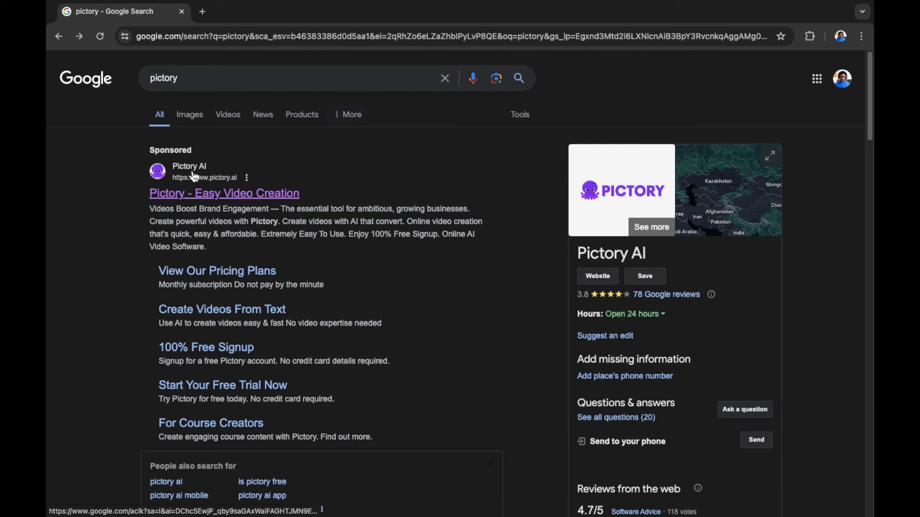
# Step: Open the Pictory website from the search results and sign up for the free trial with the listed Google account
pyautogui.click(236, 196)
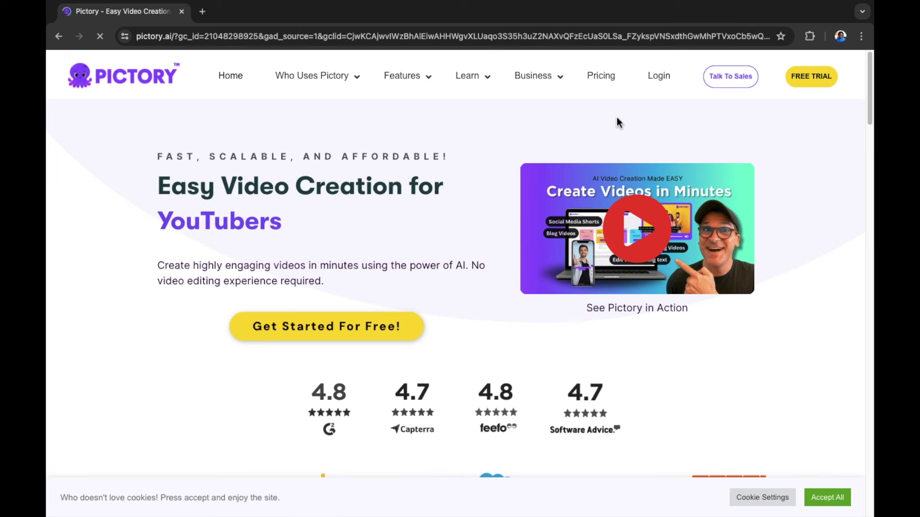
pyautogui.click(815, 81)
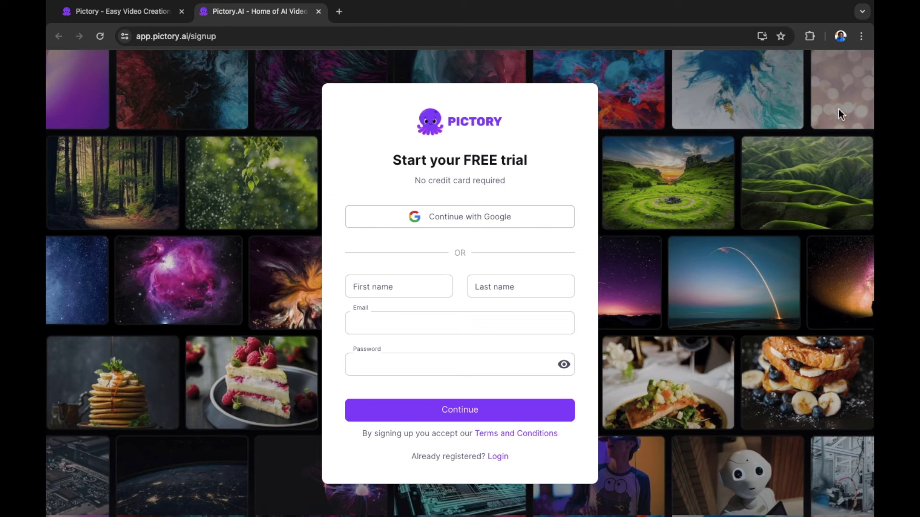
pyautogui.click(538, 227)
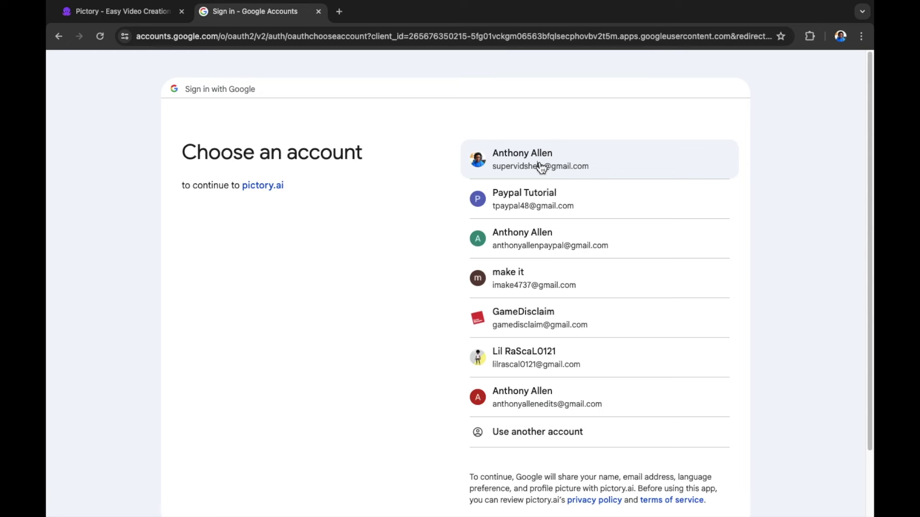
pyautogui.click(542, 168)
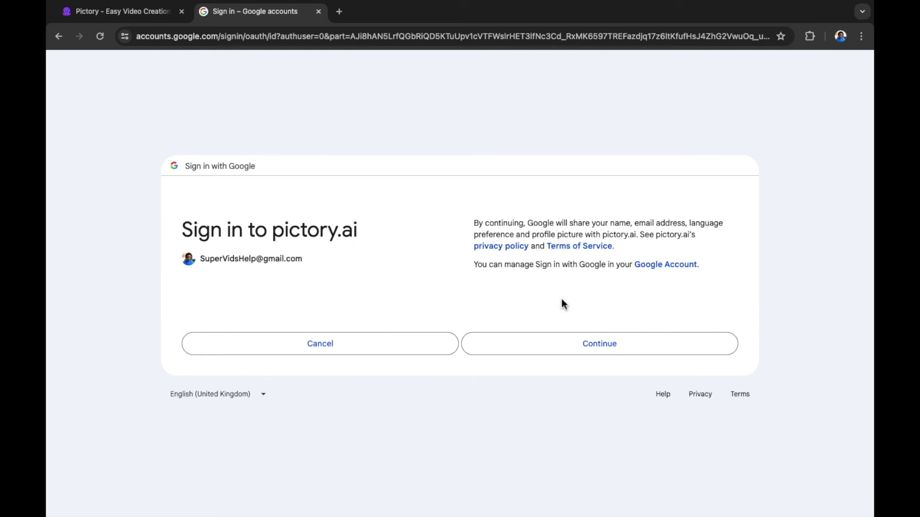
pyautogui.click(585, 338)
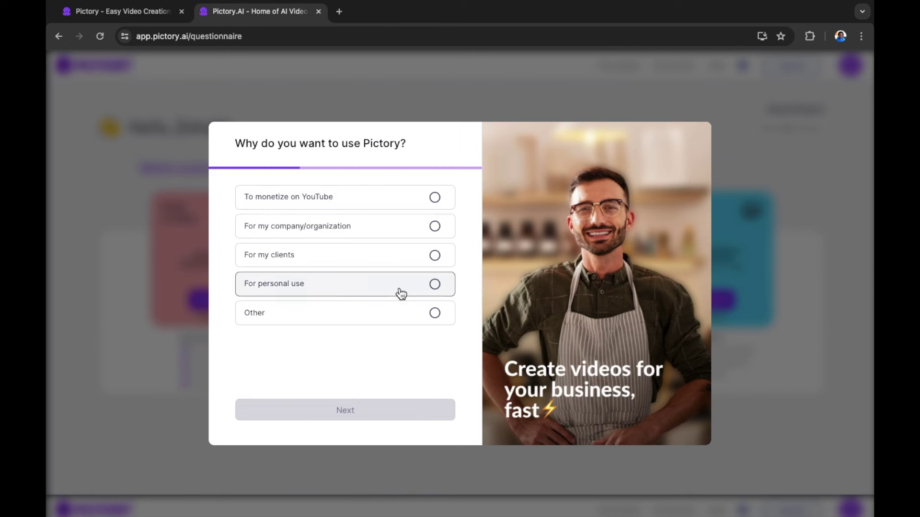
# Step: Answer the usage question with Other, enter "for content" as the reason, and start using Pictory
pyautogui.click(436, 316)
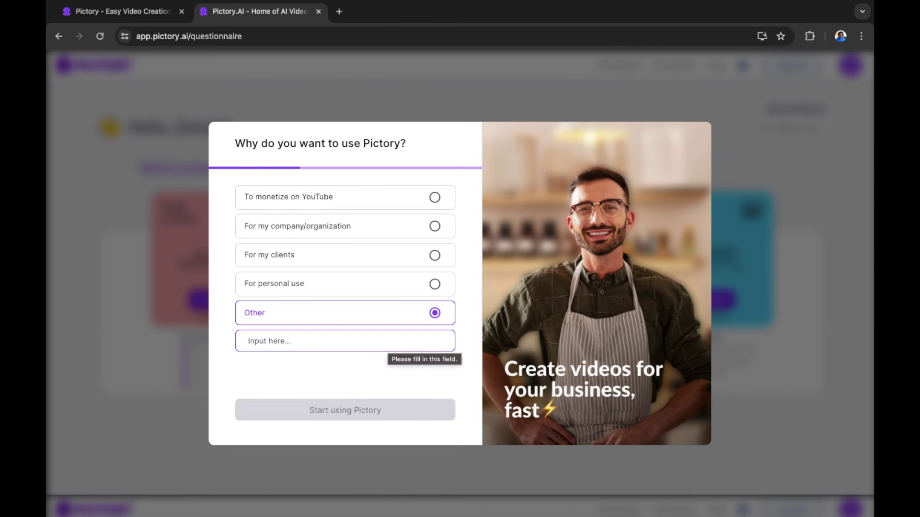
pyautogui.write('fir mine')
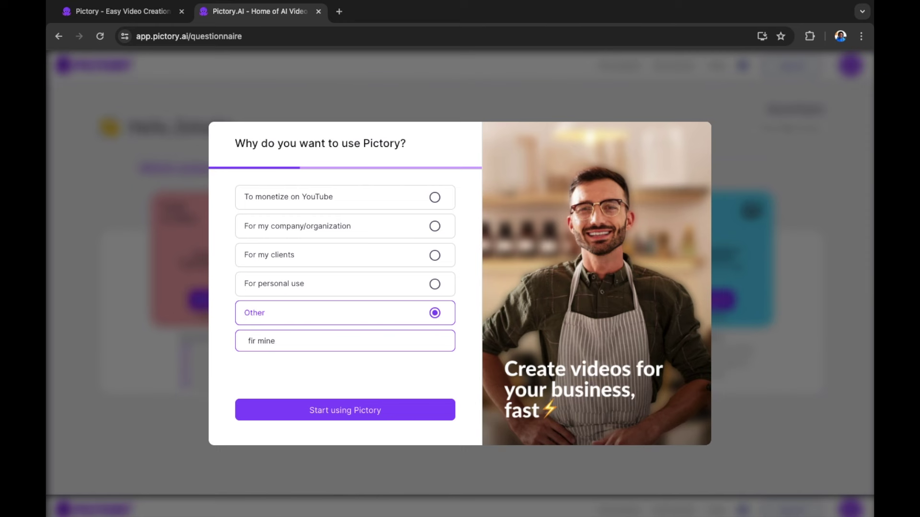
pyautogui.press('BackSpace')
pyautogui.press('BackSpace')
pyautogui.press('BackSpace')
pyautogui.press('BackSpace')
pyautogui.press('BackSpace')
pyautogui.write('r cintent')
pyautogui.press('BackSpace')
pyautogui.press('BackSpace')
pyautogui.press('BackSpace')
pyautogui.press('BackSpace')
pyautogui.press('BackSpace')
pyautogui.press('BackSpace')
pyautogui.press('BackSpace')
pyautogui.press('BackSpace')
pyautogui.press('BackSpace')
pyautogui.press('BackSpace')
pyautogui.write('or content')
pyautogui.click(363, 415)
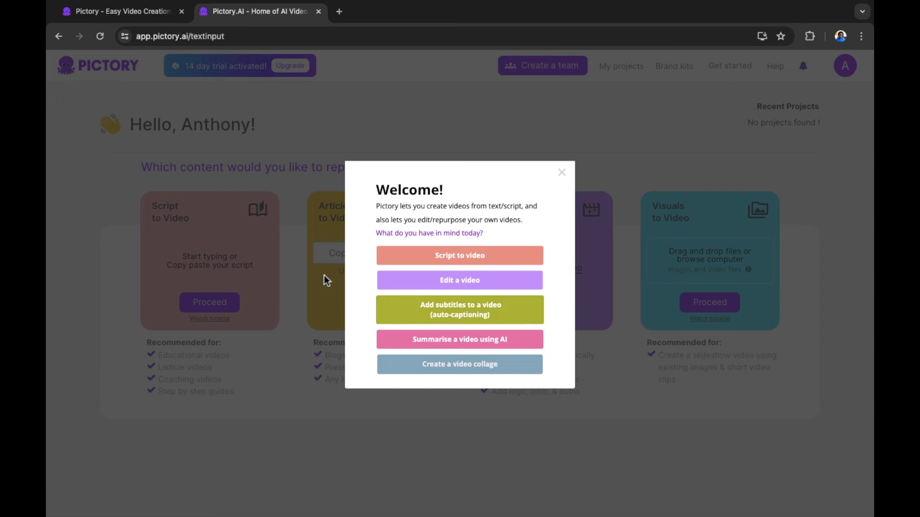
# Step: Choose Script to video in the welcome prompt, dismiss the follow-up prompt, and open the Script to Video editor
pyautogui.click(410, 258)
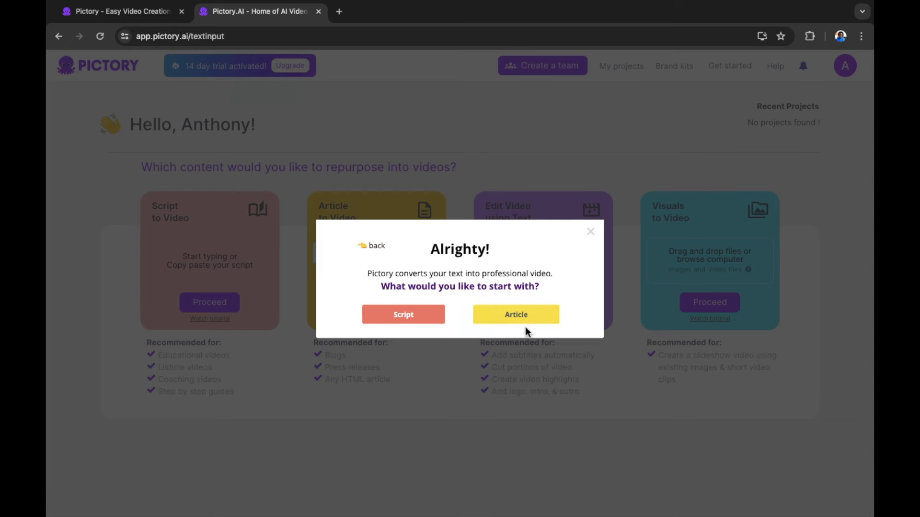
pyautogui.click(384, 472)
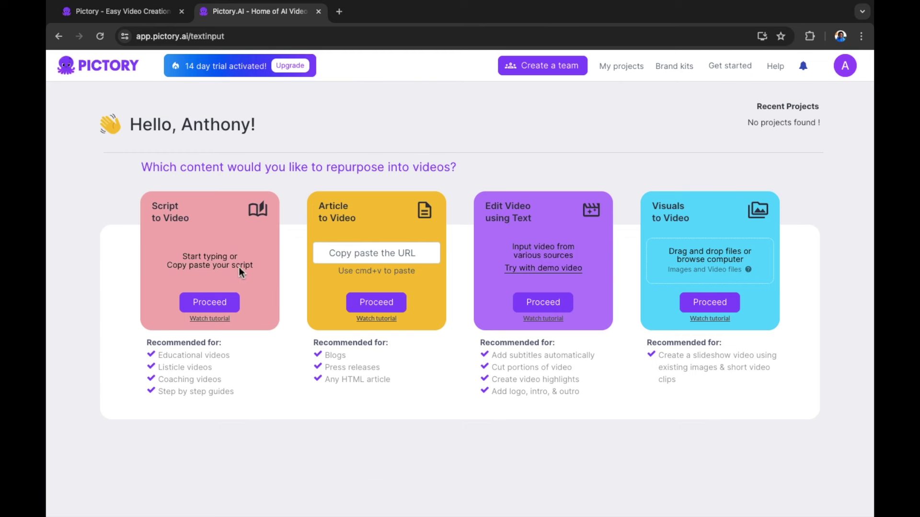
pyautogui.click(215, 308)
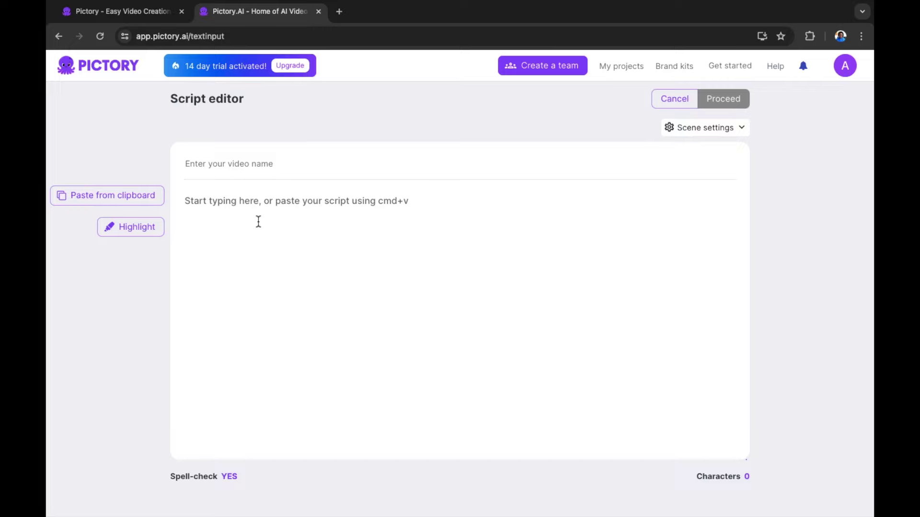
# Step: Paste the copied script and name the video "Star Wars: The Acolyte - A Look at the First Two Episodes (Spoiler-Free)"
pyautogui.press('super+v')
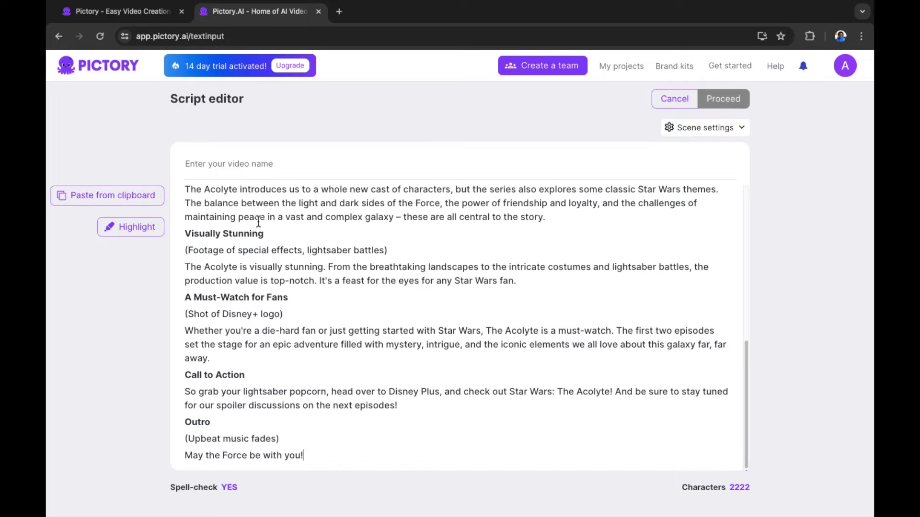
pyautogui.scroll(15, 258, 221)
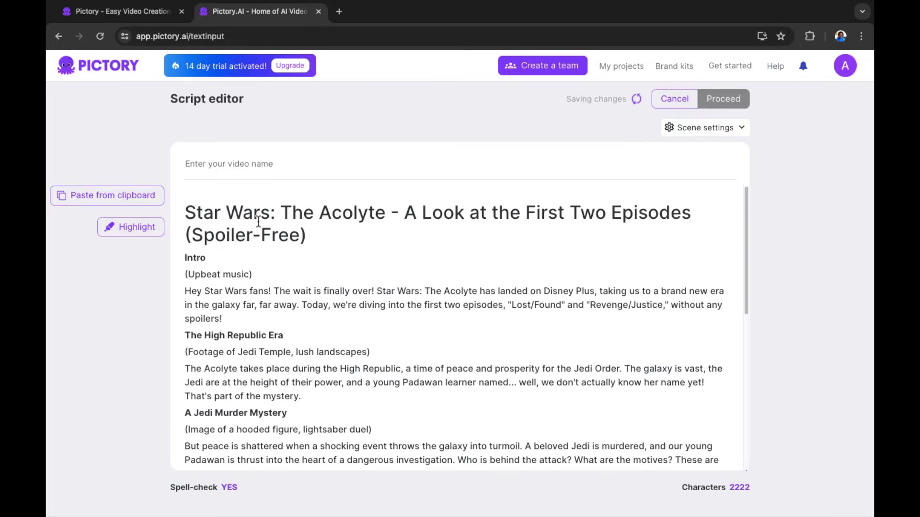
pyautogui.moveTo(323, 234); pyautogui.dragTo(178, 208)
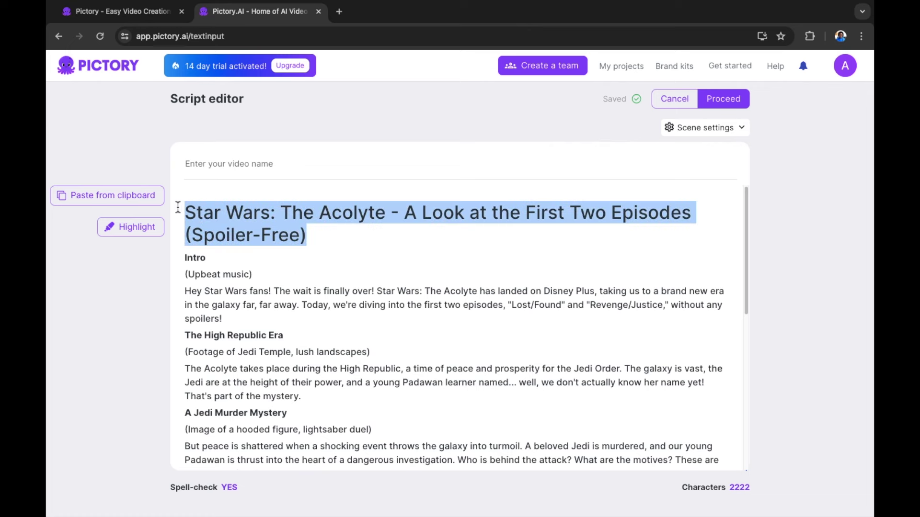
pyautogui.click(240, 166)
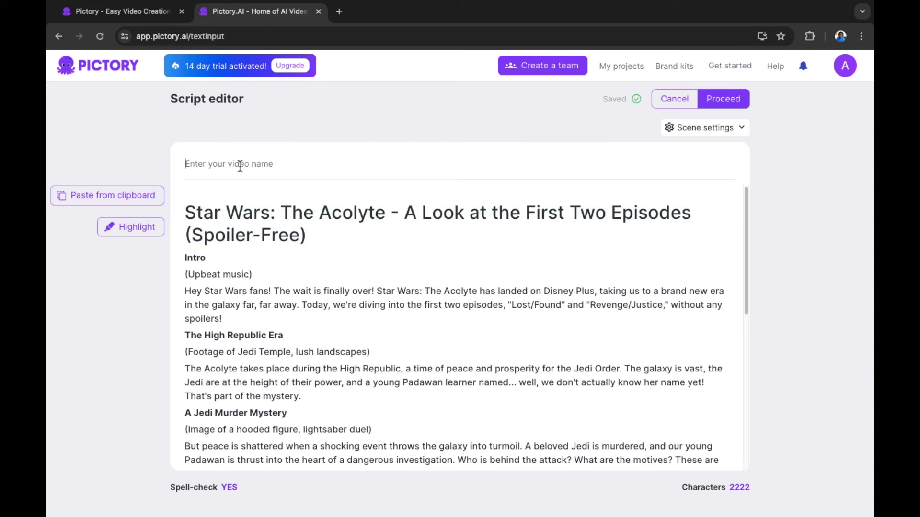
pyautogui.write('Star Wars: The Acolyte - A Look at the First Two Episodes (Spoiler-Free)')
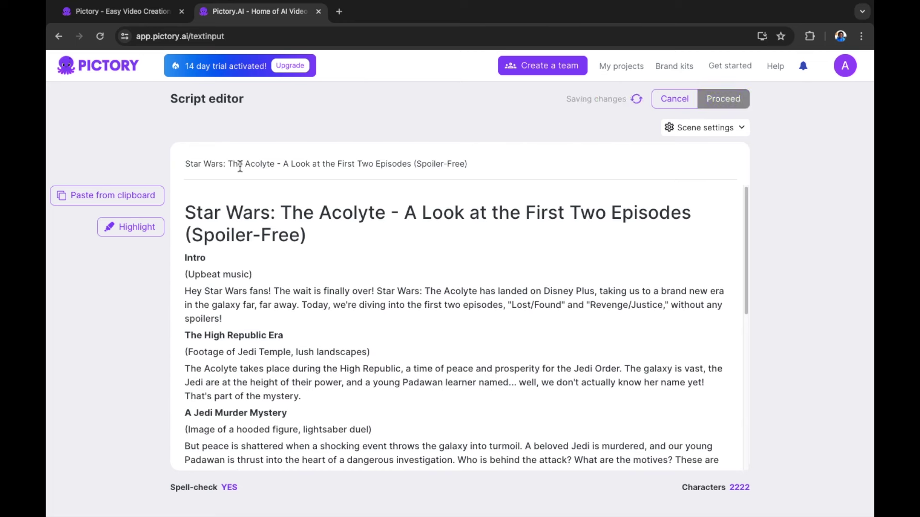
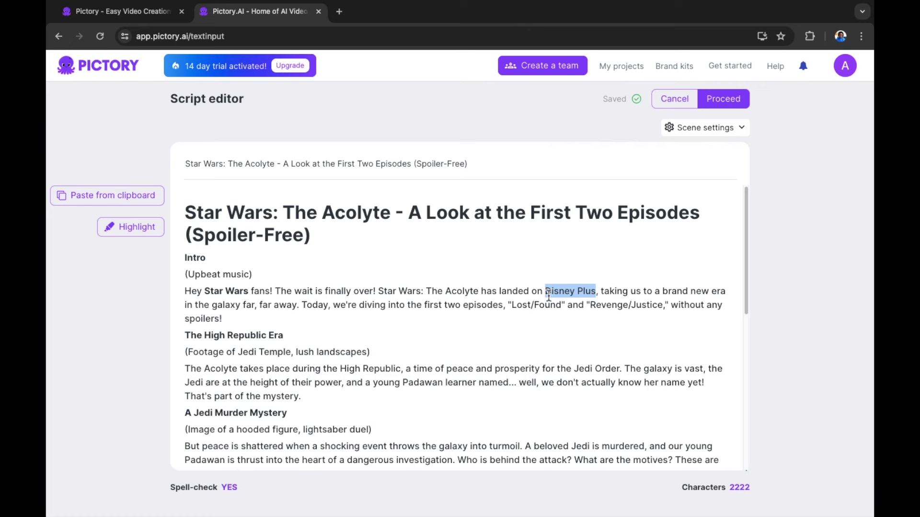
# Step: Highlight "Disney Plus" in the intro paragraph and remove the highlight from the "A Jedi Murder Mystery" heading
pyautogui.click(135, 234)
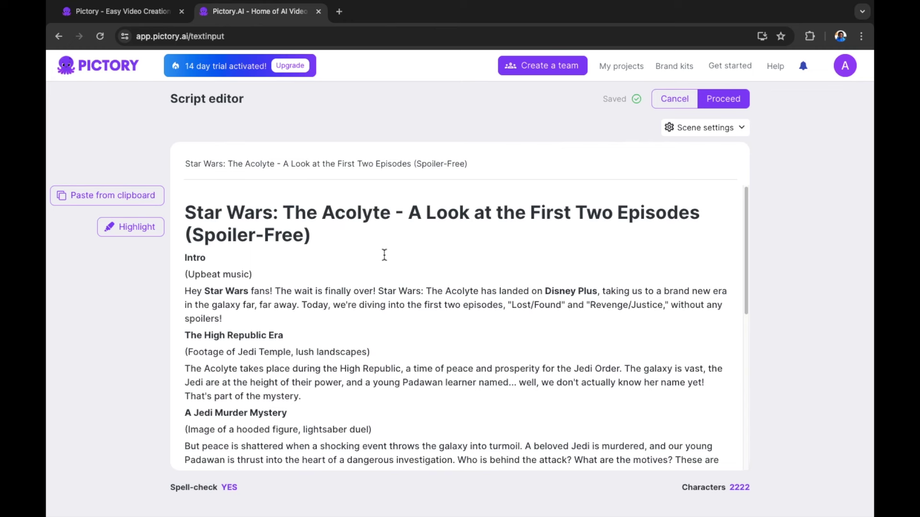
pyautogui.scroll(-3, 437, 305)
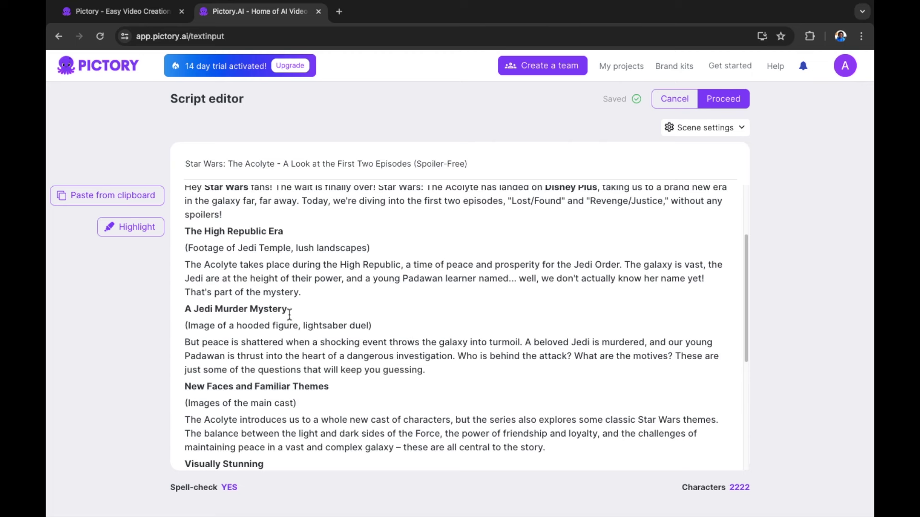
pyautogui.moveTo(290, 314); pyautogui.dragTo(186, 311)
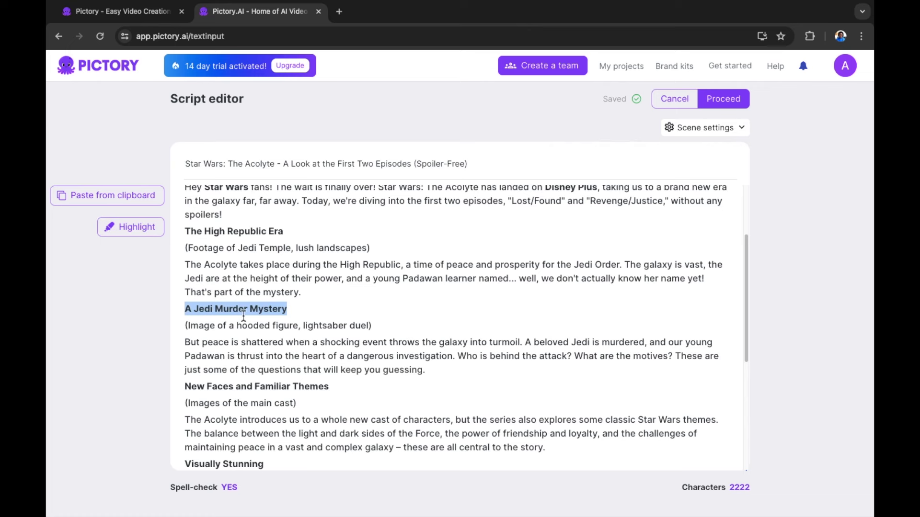
pyautogui.click(137, 235)
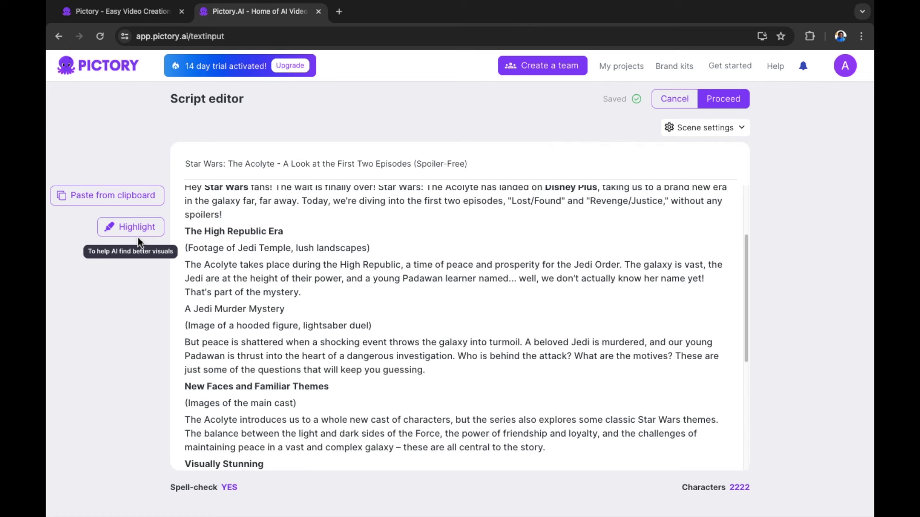
# Step: Apply the highlight to the "A Jedi Murder Mystery" heading again
pyautogui.click(291, 314)
pyautogui.moveTo(291, 314); pyautogui.dragTo(183, 312)
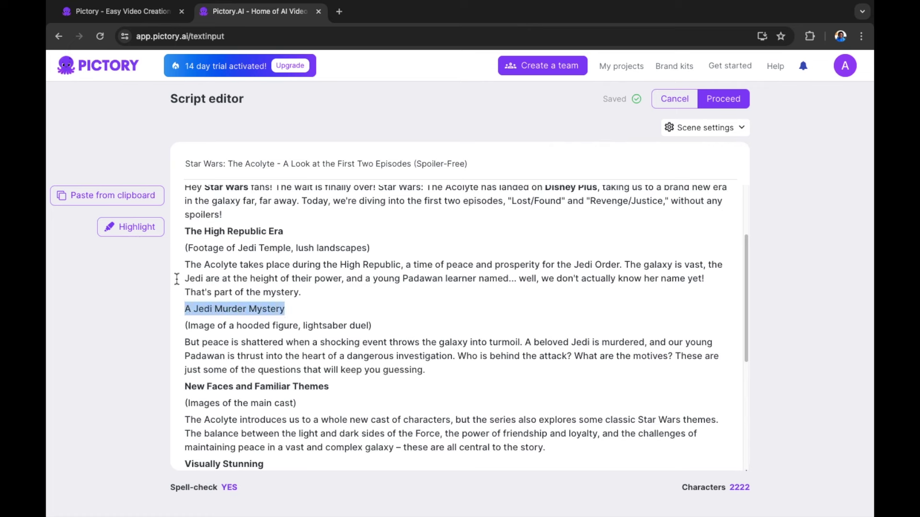
pyautogui.click(145, 235)
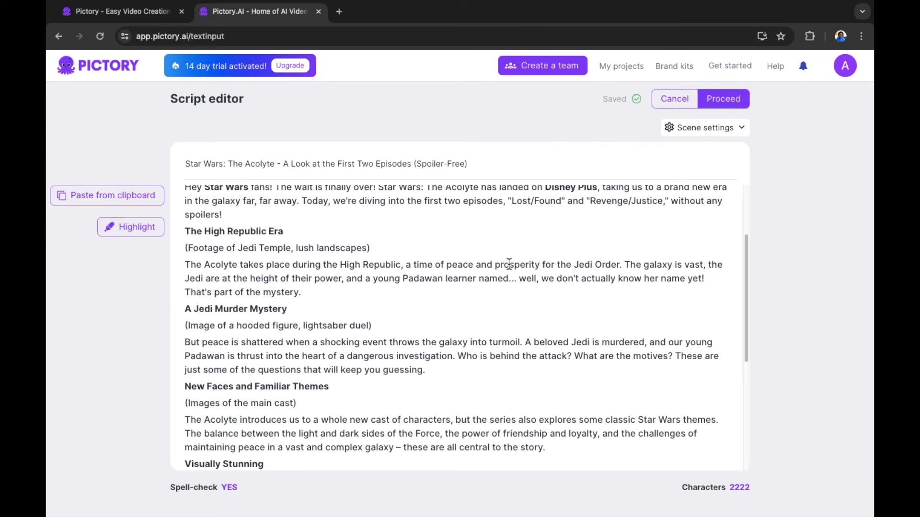
# Step: Try to switch new scene creation to Line breaks in the scene settings
pyautogui.click(704, 128)
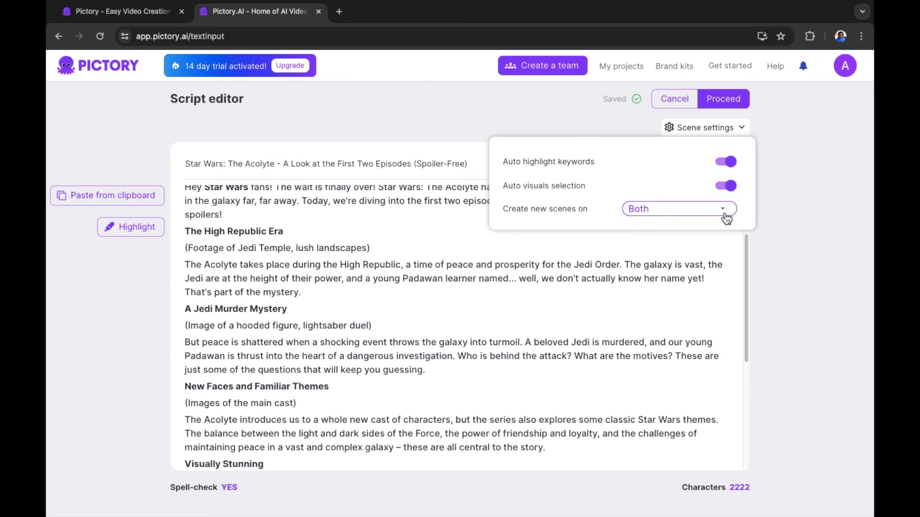
pyautogui.click(725, 217)
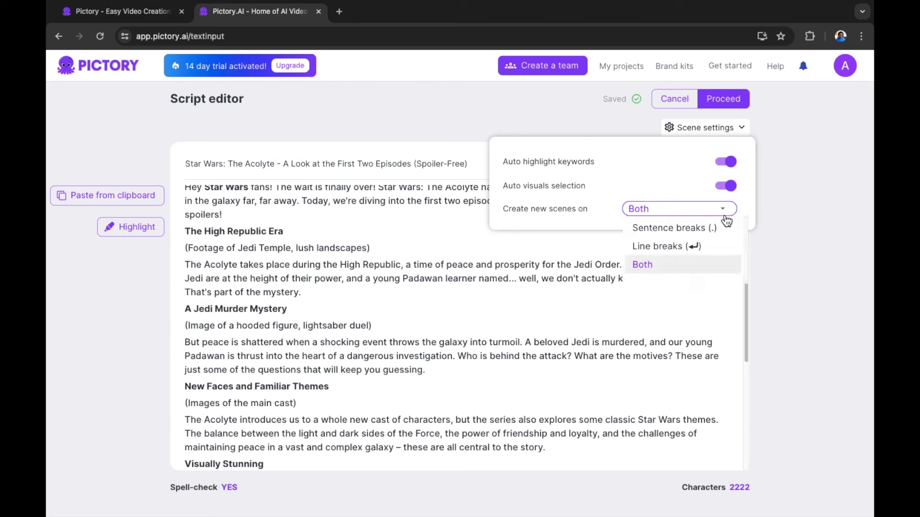
pyautogui.click(703, 252)
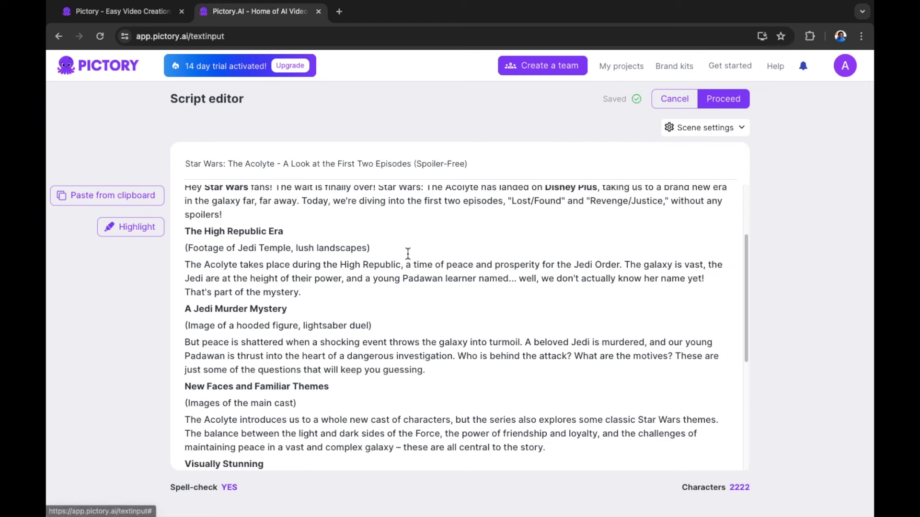
# Step: Insert a blank line before the "The High Republic Era" heading and set new scenes to be created on Line breaks
pyautogui.click(275, 216)
pyautogui.press('Return')
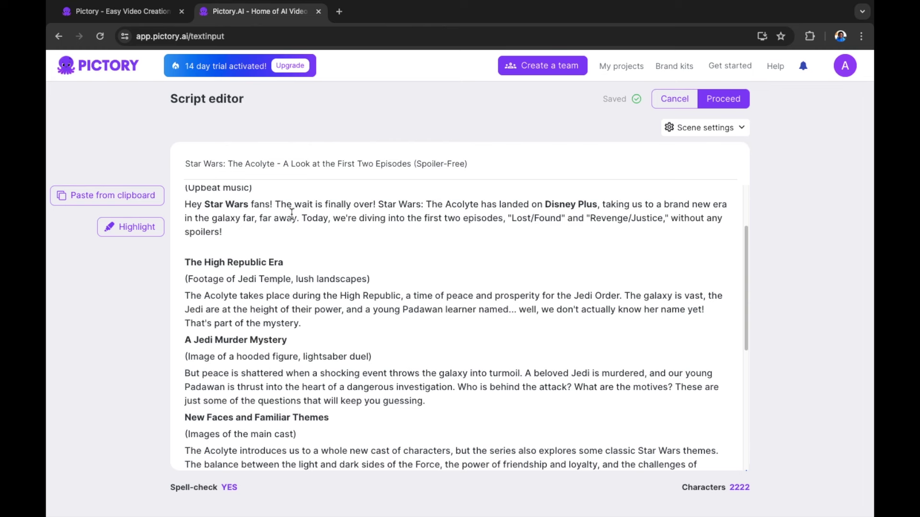
pyautogui.click(737, 133)
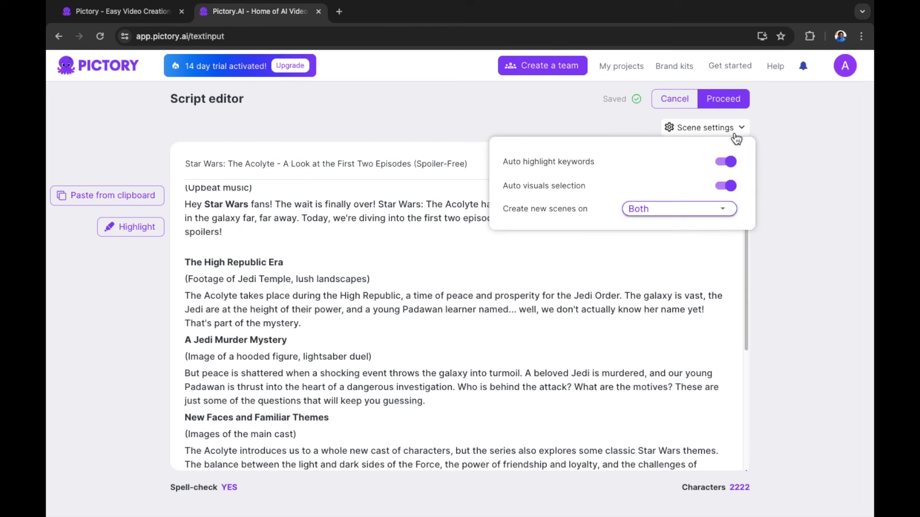
pyautogui.click(705, 218)
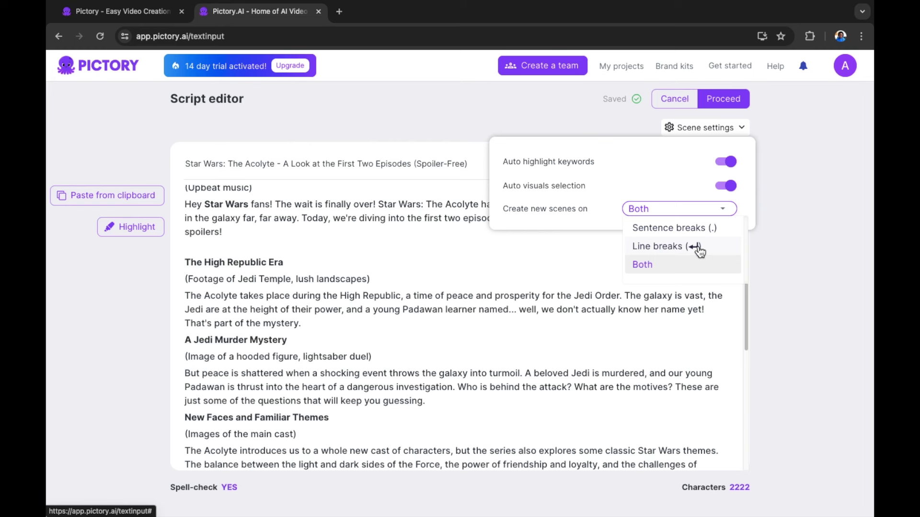
pyautogui.click(697, 248)
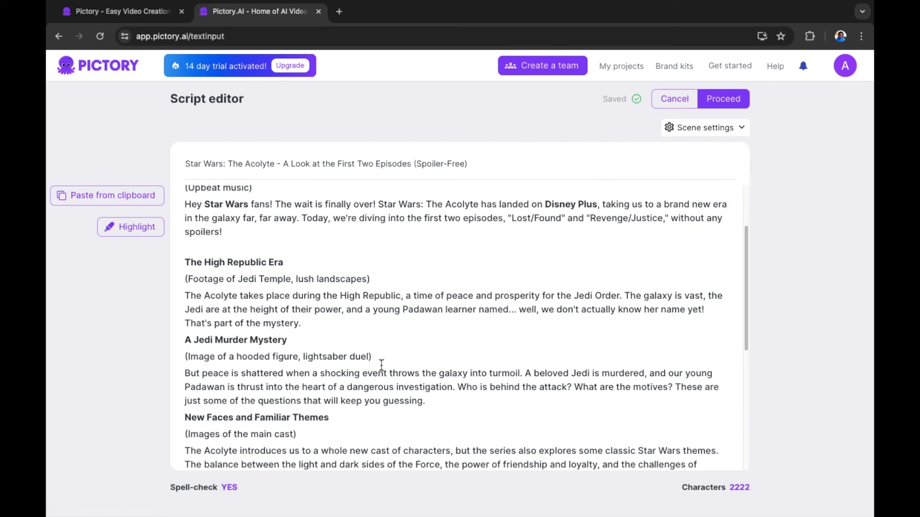
# Step: Insert blank lines before the "A Jedi Murder Mystery" and "New Faces and Familiar Themes" headings
pyautogui.click(345, 325)
pyautogui.press('Return')
pyautogui.scroll(-3, 345, 325)
pyautogui.click(452, 358)
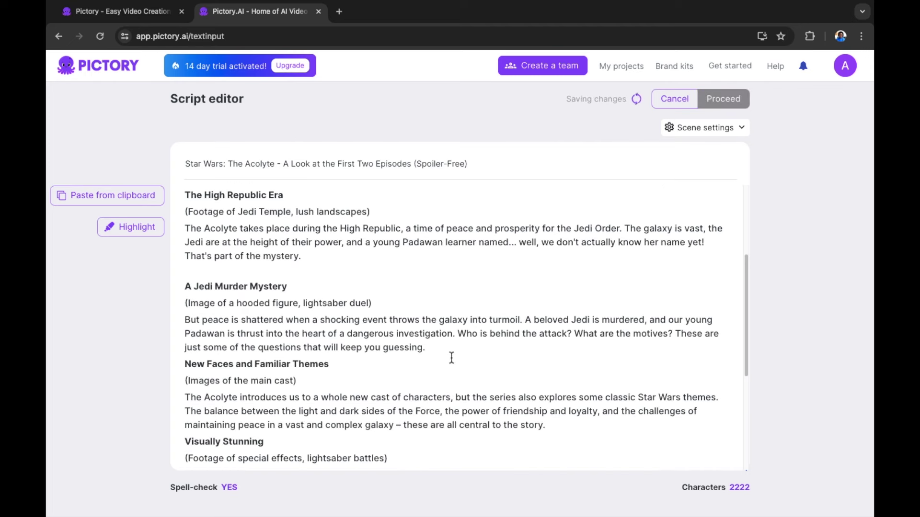
pyautogui.press('Return')
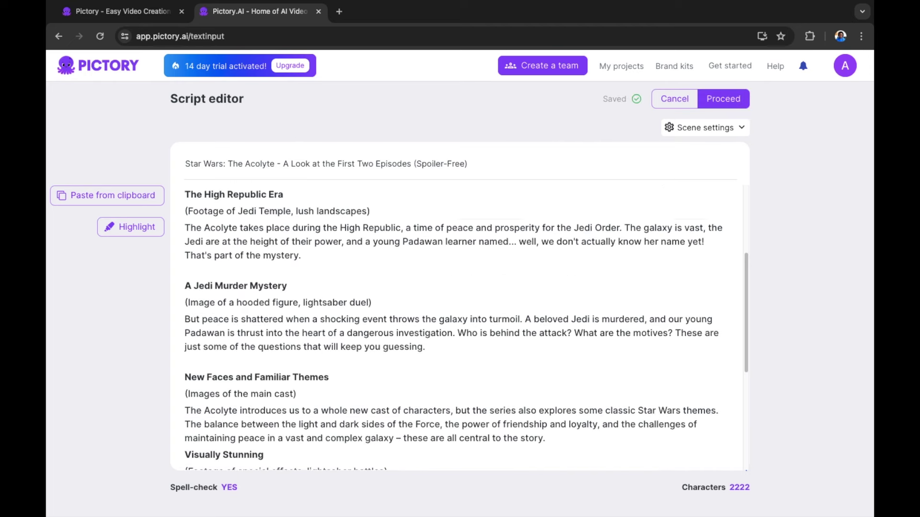
# Step: Insert blank lines before the "Visually Stunning" and "A Must-Watch for Fans" headings
pyautogui.scroll(-3, 580, 341)
pyautogui.click(581, 340)
pyautogui.press('Return')
pyautogui.scroll(-1, 582, 347)
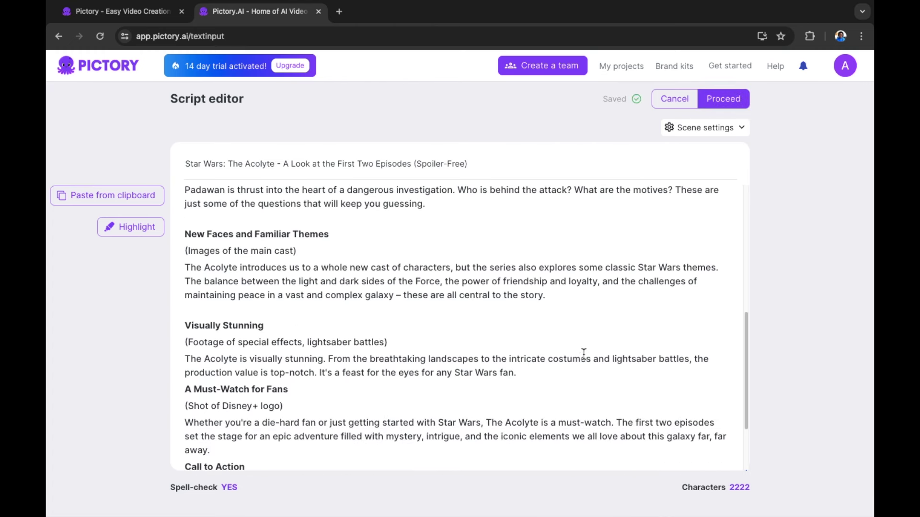
pyautogui.click(562, 375)
pyautogui.press('Return')
# Step: Insert blank lines before the "Call to Action" and "Outro" headings and proceed to generate the storyboard
pyautogui.scroll(-2, 563, 376)
pyautogui.scroll(-1, 564, 374)
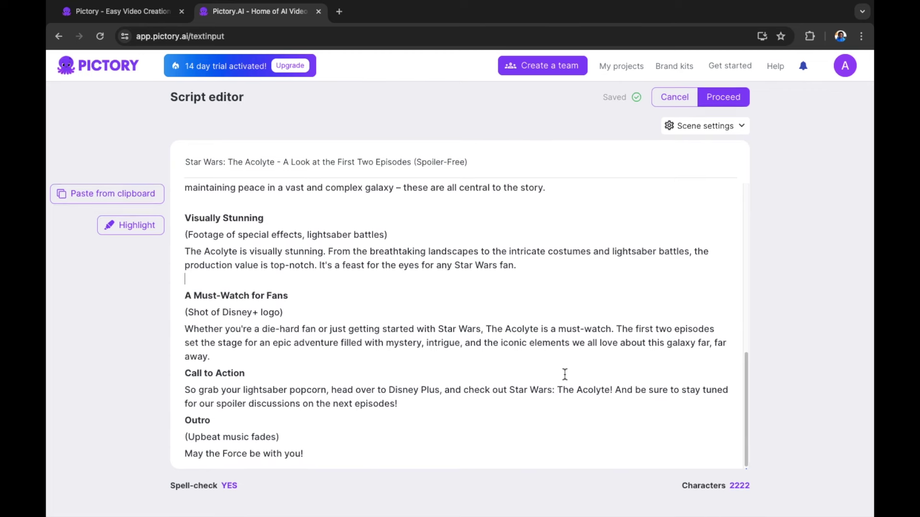
pyautogui.click(263, 359)
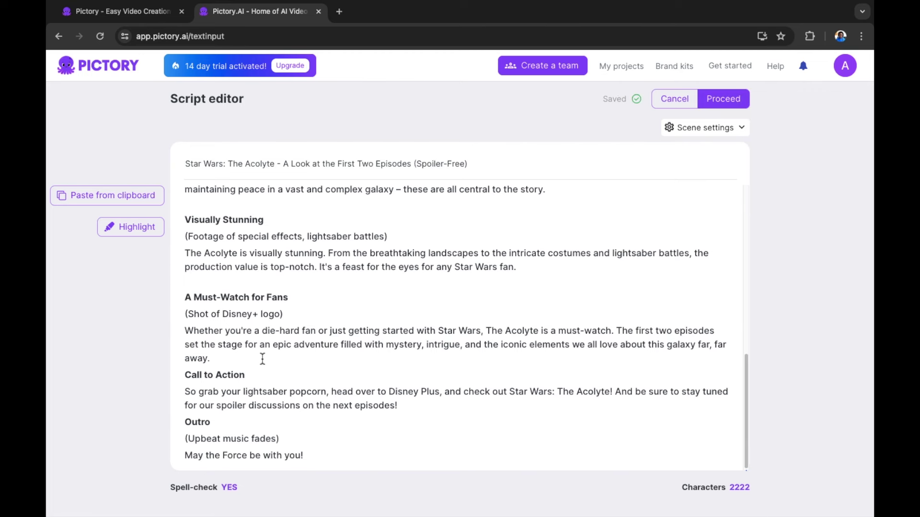
pyautogui.press('Return')
pyautogui.scroll(-1, 365, 381)
pyautogui.click(425, 411)
pyautogui.press('Return')
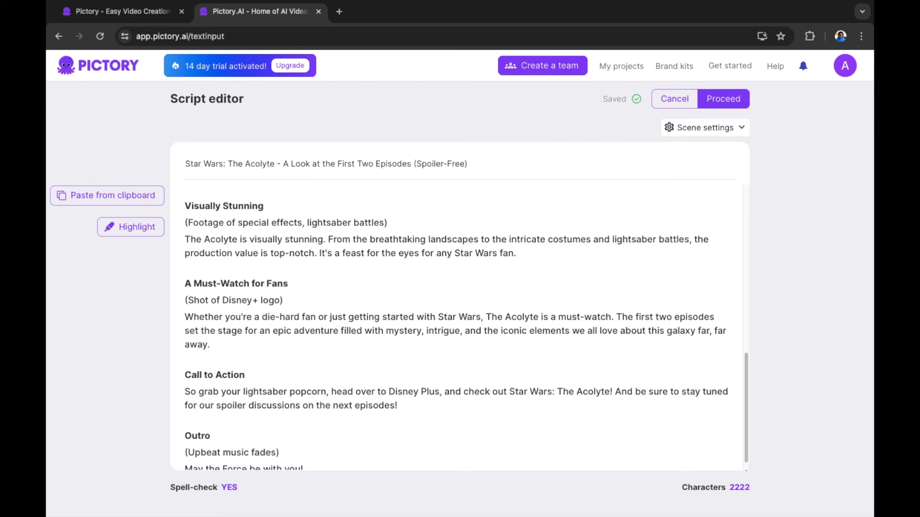
pyautogui.scroll(-1, 421, 416)
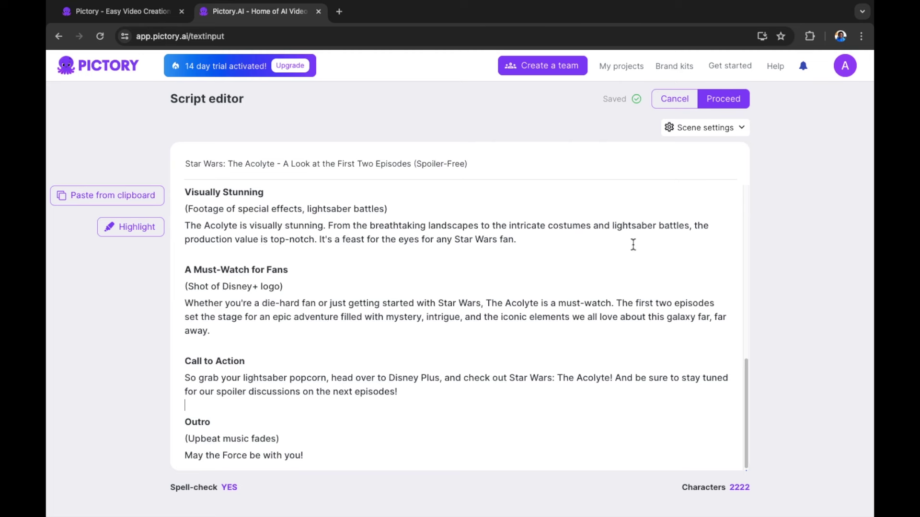
pyautogui.click(738, 102)
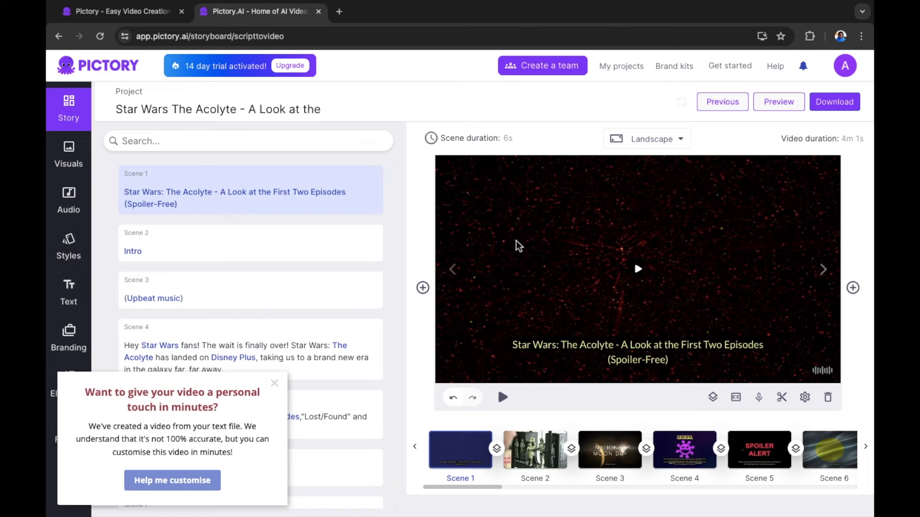
# Step: Preview scenes 1, 2 and 3 of the generated storyboard one after another
pyautogui.click(640, 271)
pyautogui.click(254, 259)
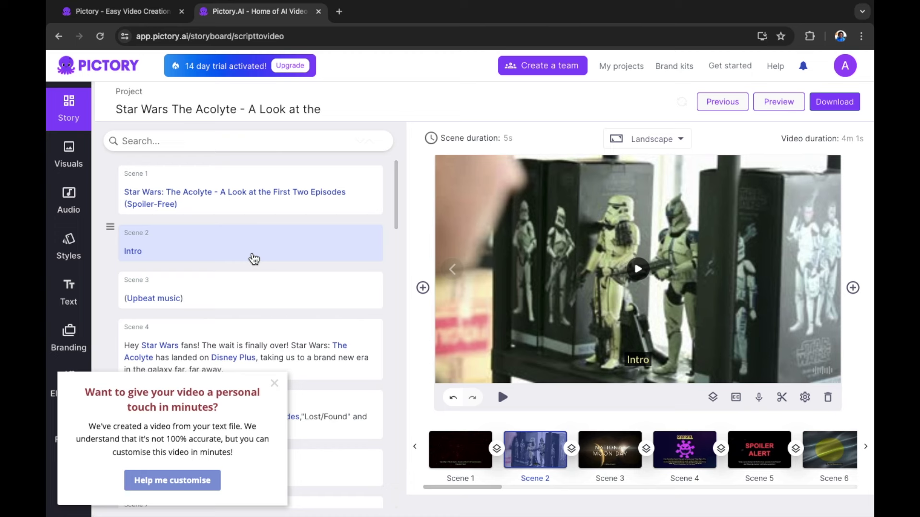
pyautogui.click(637, 269)
pyautogui.click(321, 298)
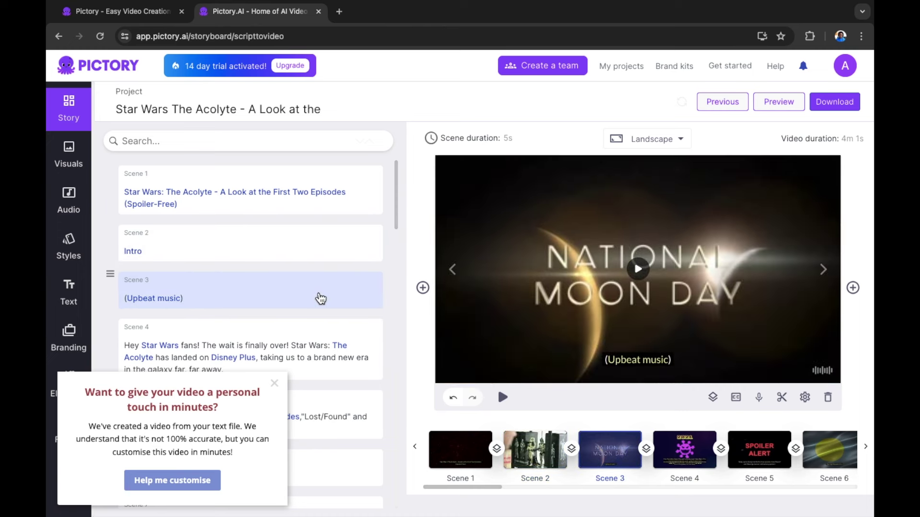
pyautogui.click(638, 269)
# Step: Start the customisation guide and complete its "Find relevant visuals" walkthrough to reach the visuals library search
pyautogui.click(185, 480)
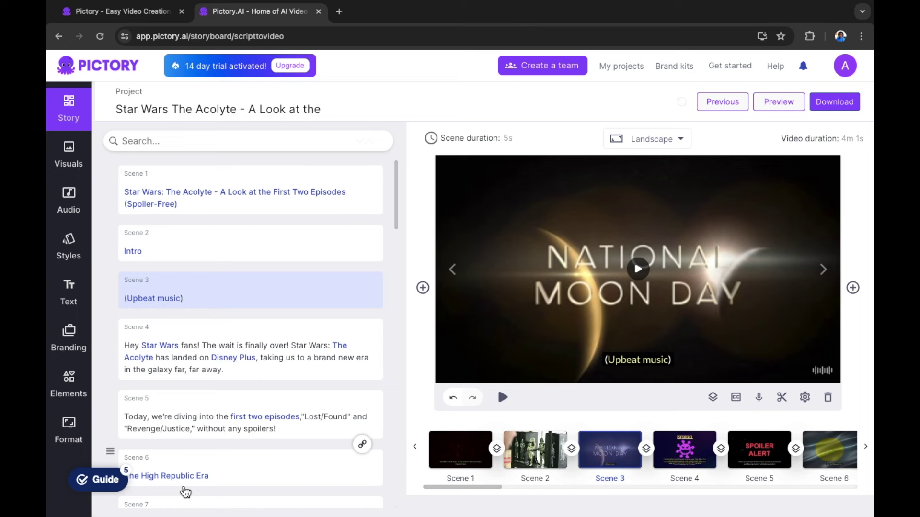
pyautogui.click(103, 481)
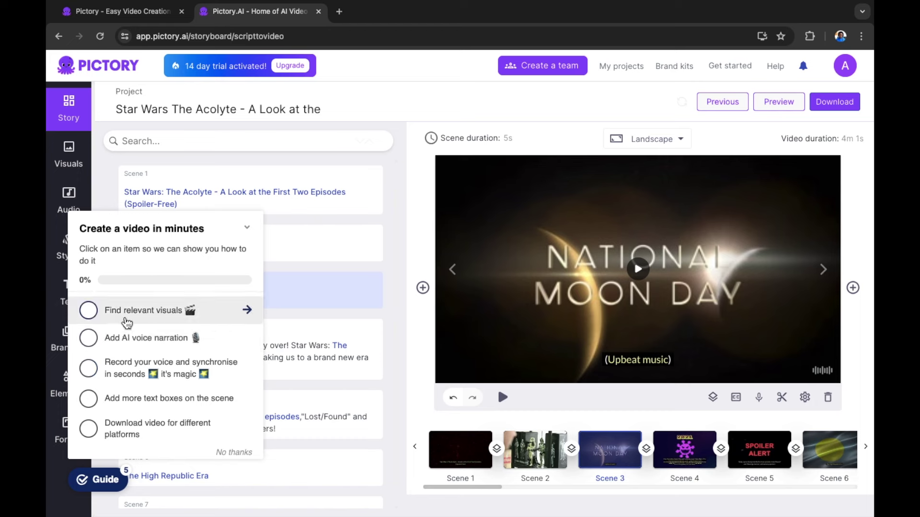
pyautogui.click(249, 310)
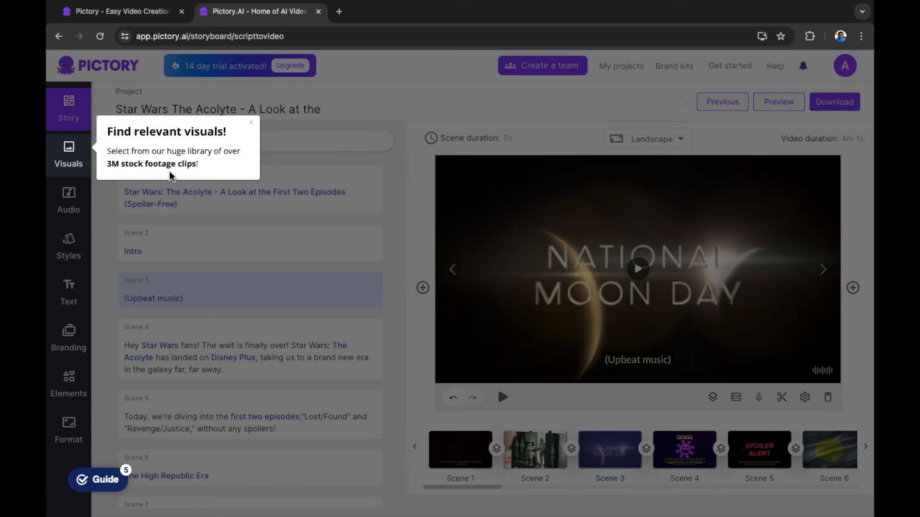
pyautogui.click(70, 157)
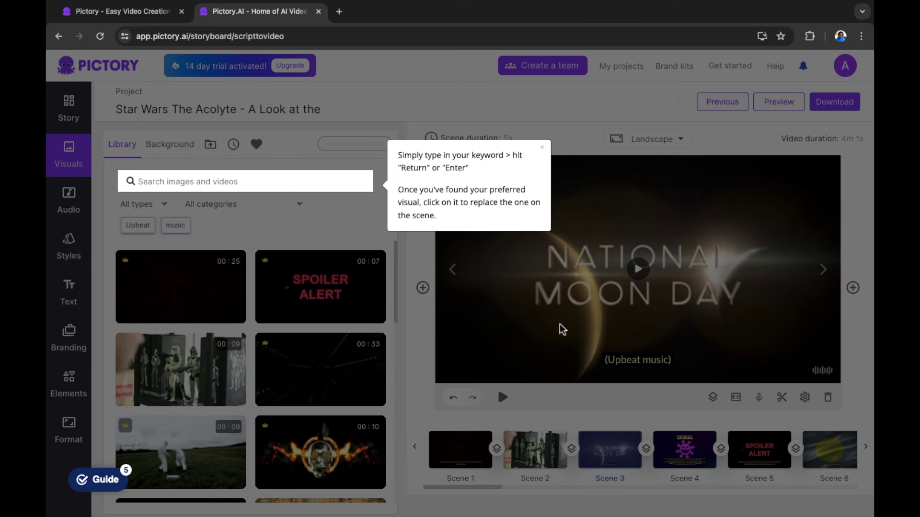
pyautogui.click(195, 183)
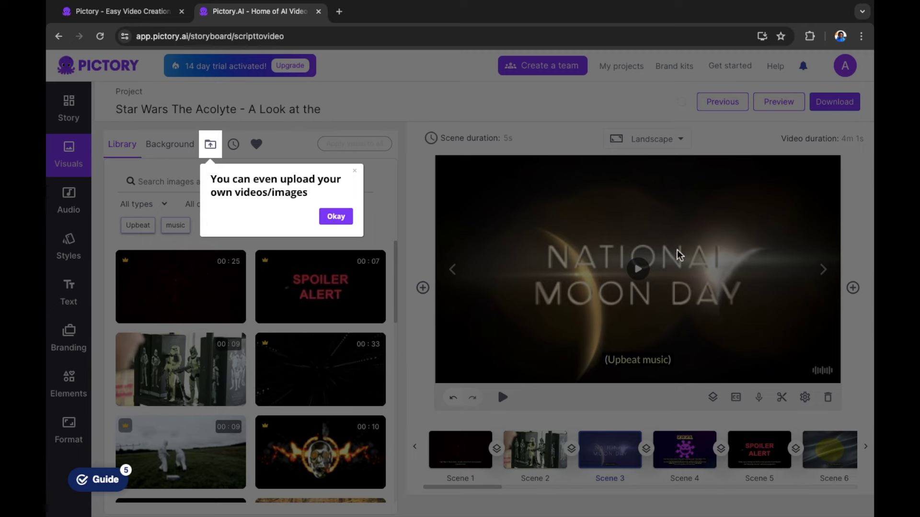
pyautogui.click(335, 216)
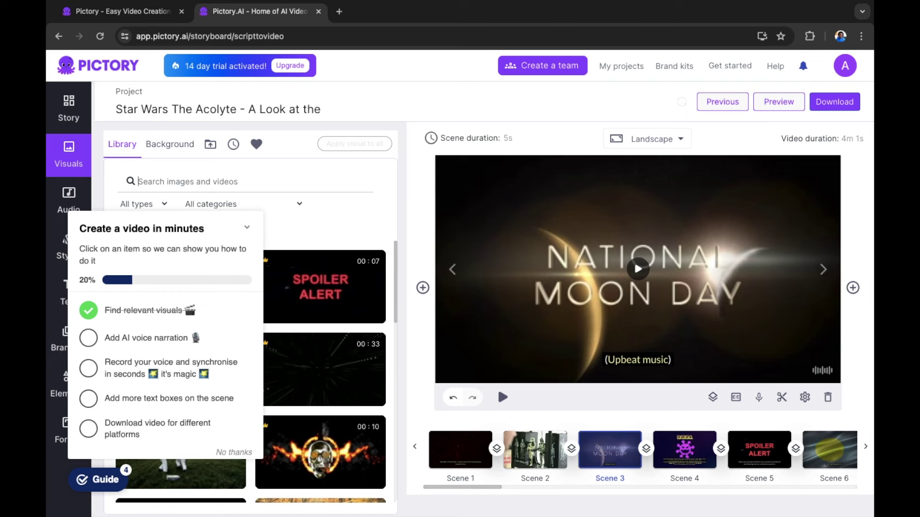
# Step: Search the visuals library for "star war" and filter the results to the Arts and Entertainment category
pyautogui.write('star war')
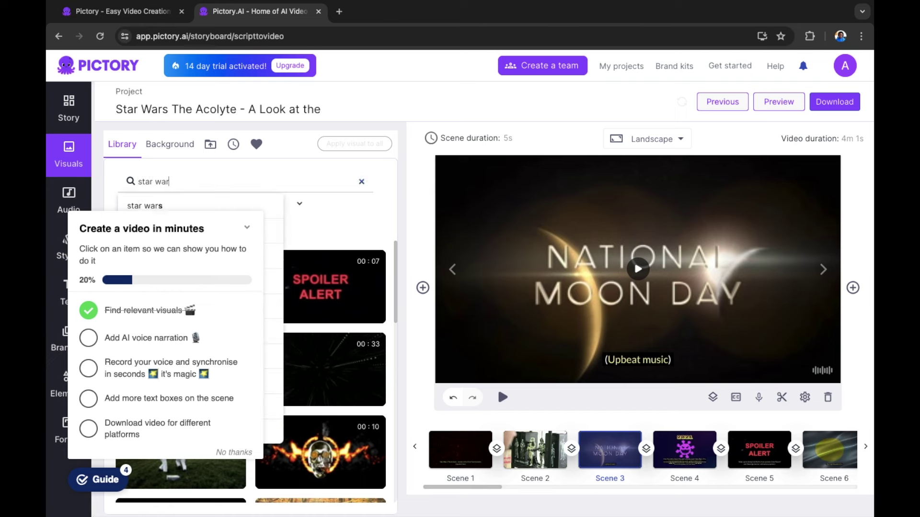
pyautogui.click(197, 205)
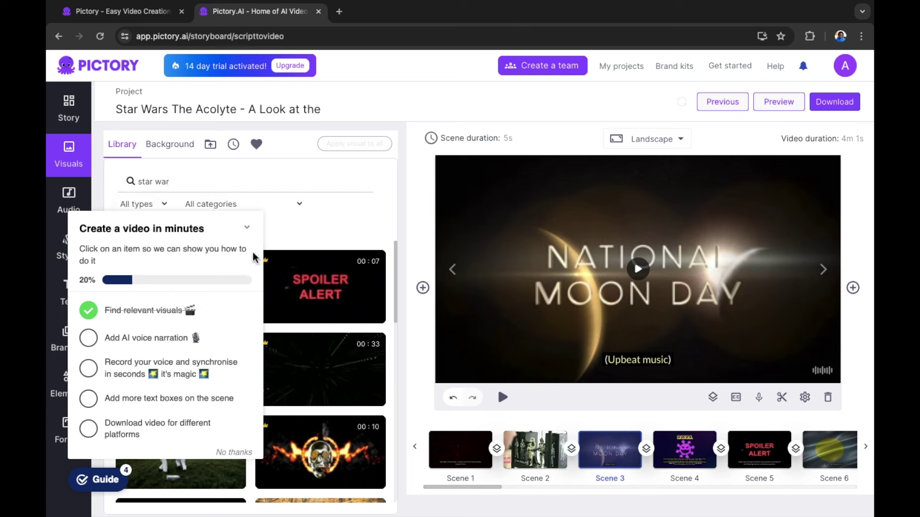
pyautogui.click(318, 235)
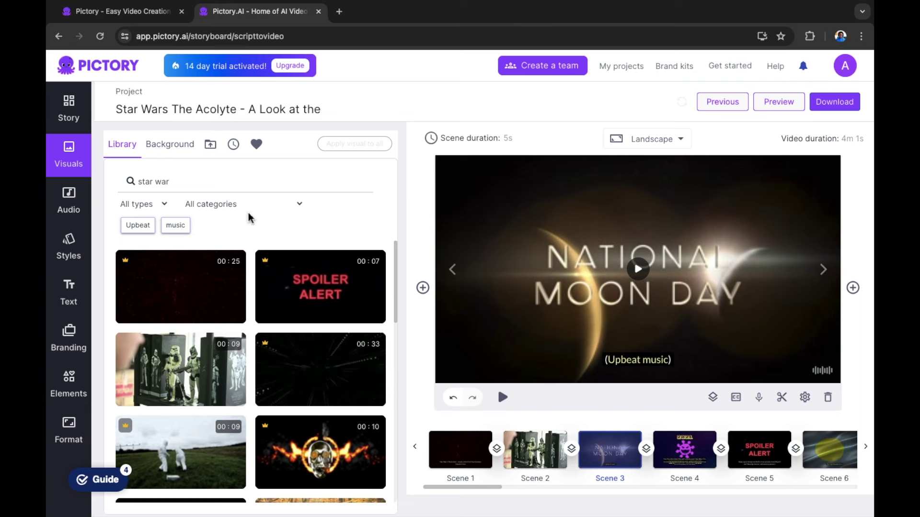
pyautogui.click(197, 182)
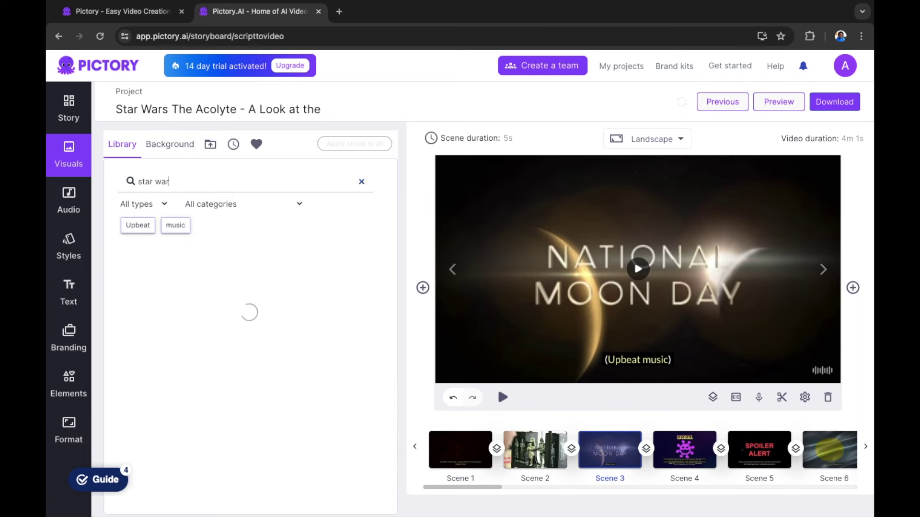
pyautogui.click(240, 204)
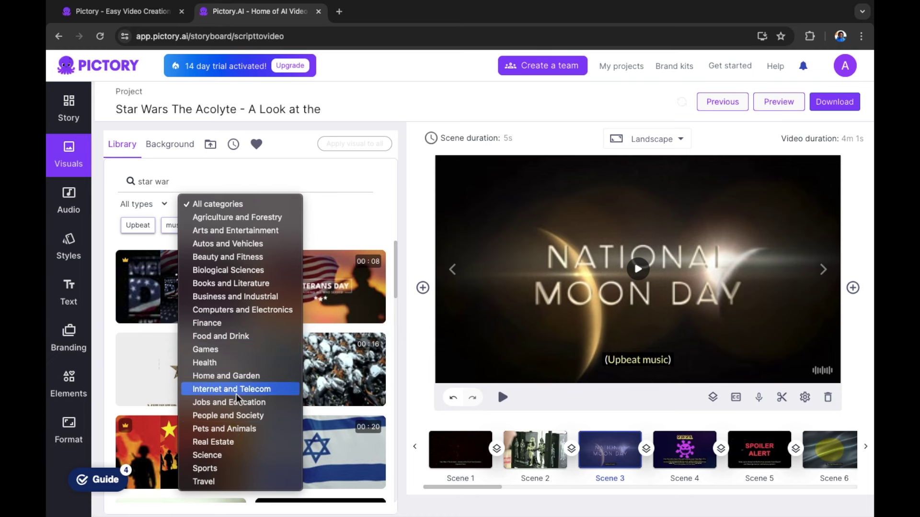
pyautogui.click(267, 233)
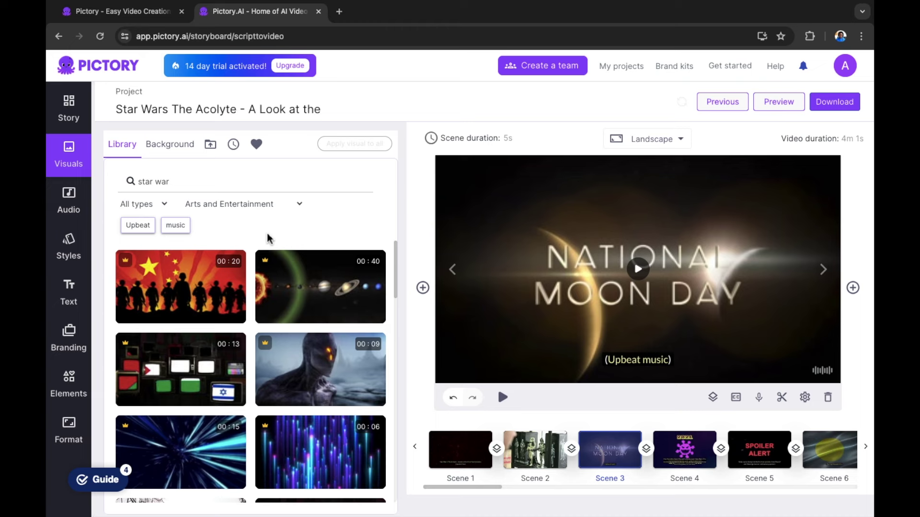
# Step: Replace the visual of Scene 3 with the 13-second spaceship clip from the search results
pyautogui.scroll(-3, 287, 359)
pyautogui.scroll(-4, 287, 359)
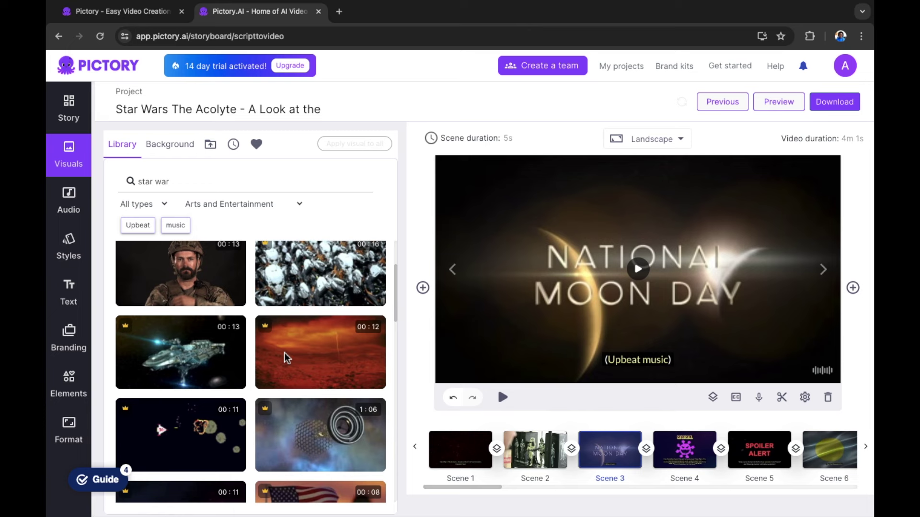
pyautogui.scroll(-1, 284, 352)
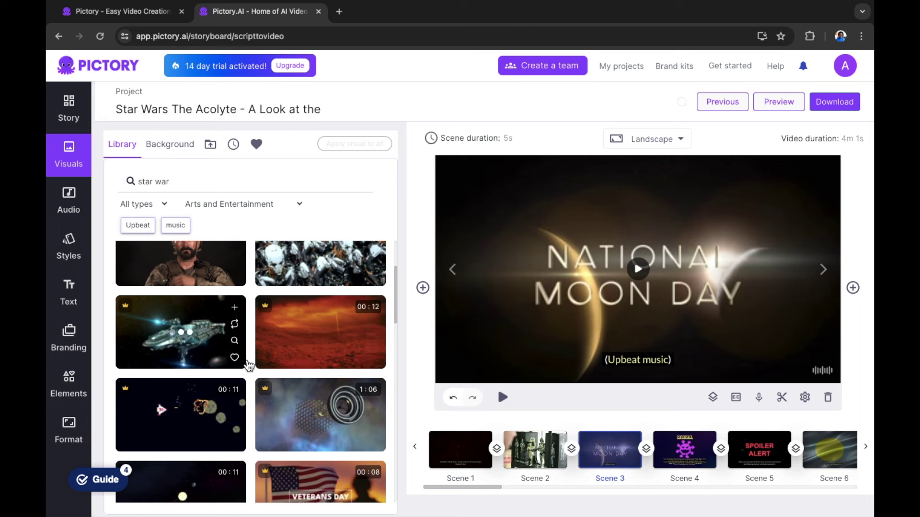
pyautogui.moveTo(248, 365)
pyautogui.scroll(1, 215, 354)
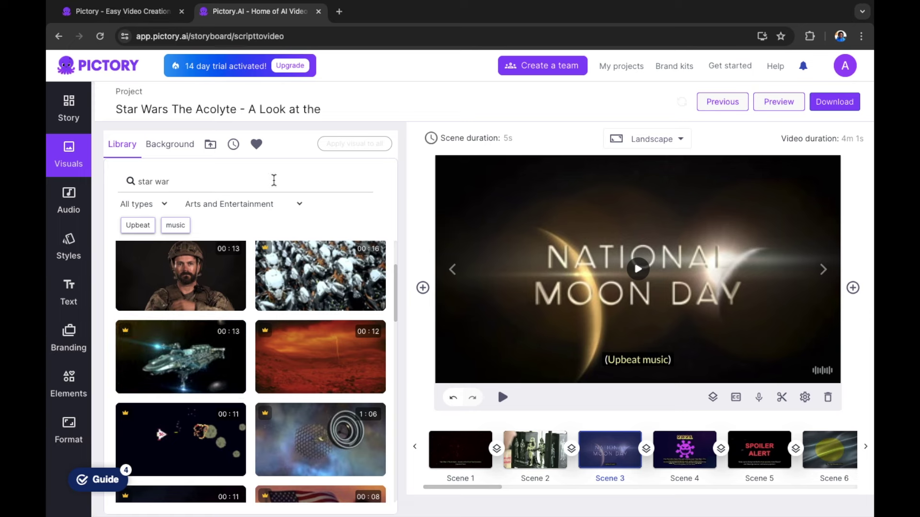
pyautogui.moveTo(205, 373)
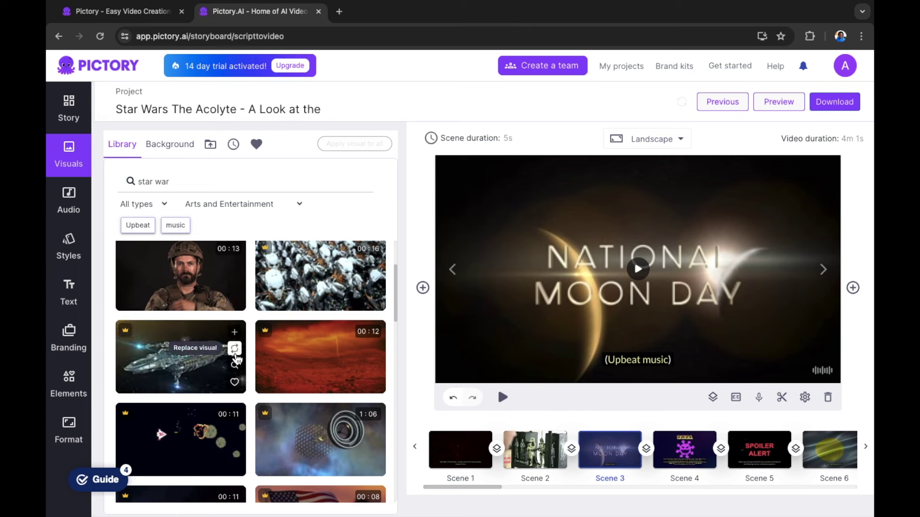
pyautogui.click(235, 348)
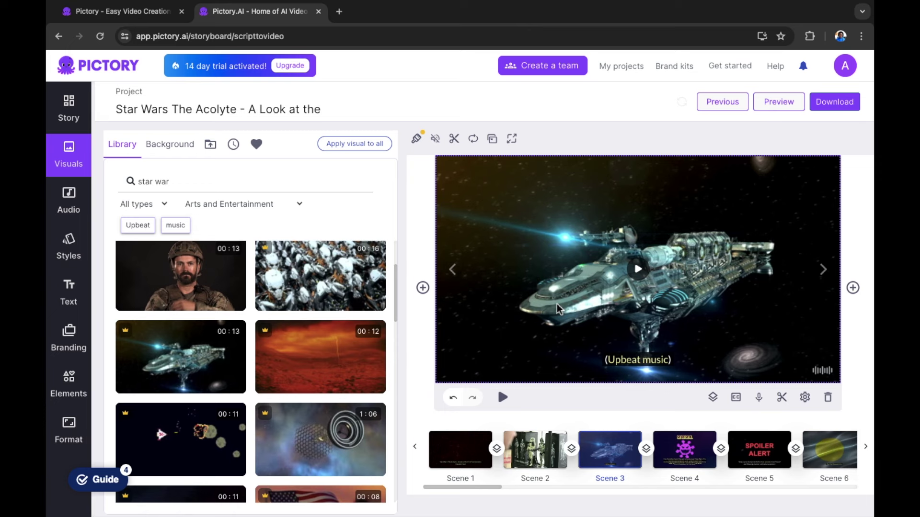
# Step: Follow the guide's "Add AI voice narration" walkthrough to open the list of voiceover voices
pyautogui.click(104, 484)
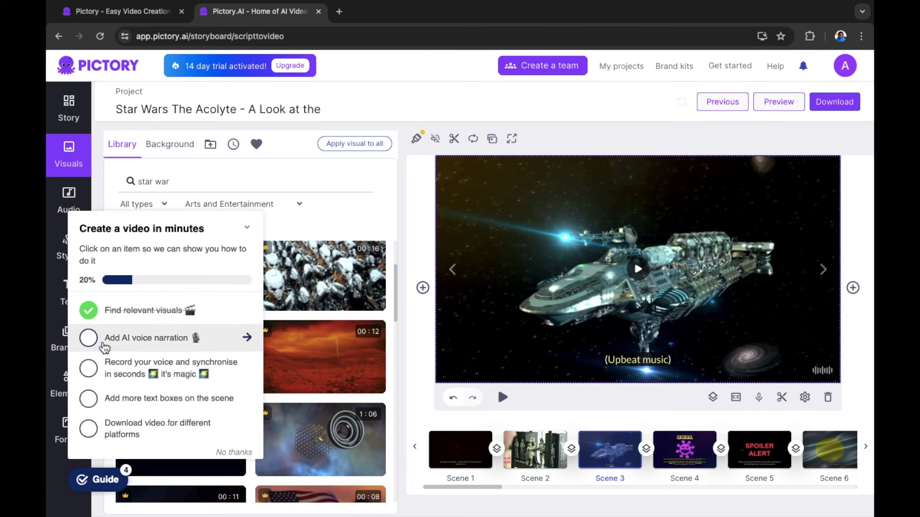
pyautogui.click(246, 344)
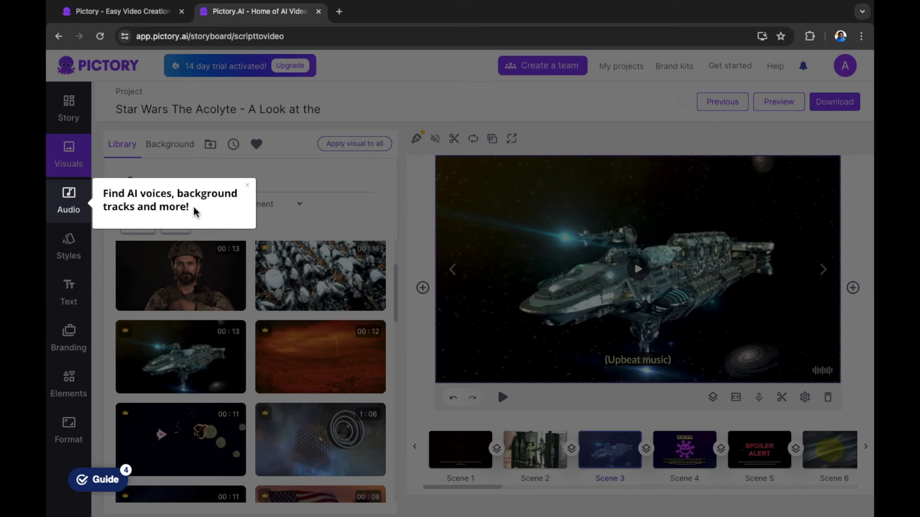
pyautogui.click(67, 210)
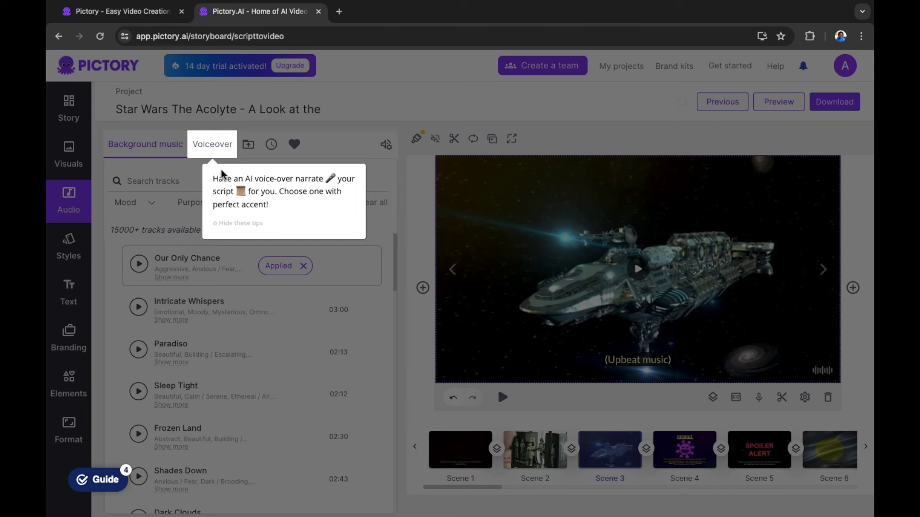
pyautogui.click(214, 146)
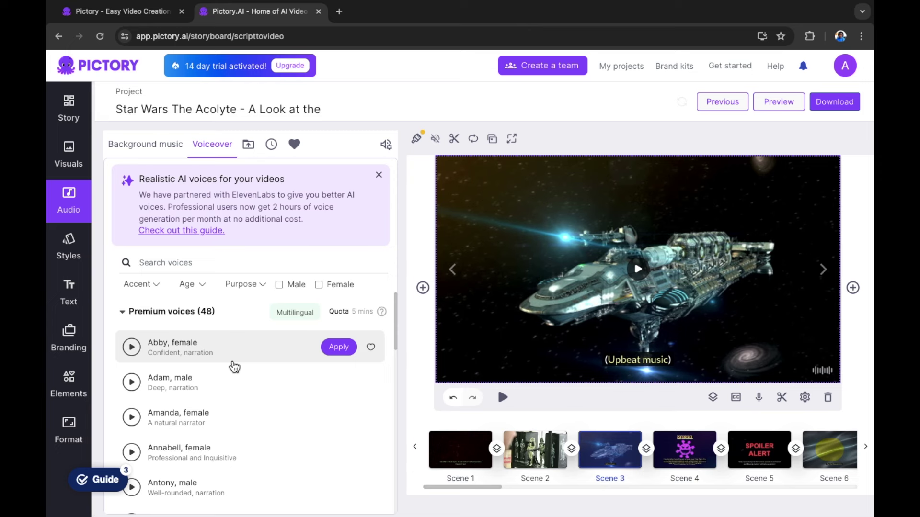
# Step: Browse the premium voices, play the sample of the confident narration voice Abby and stop it
pyautogui.scroll(-2, 214, 374)
pyautogui.scroll(2, 214, 376)
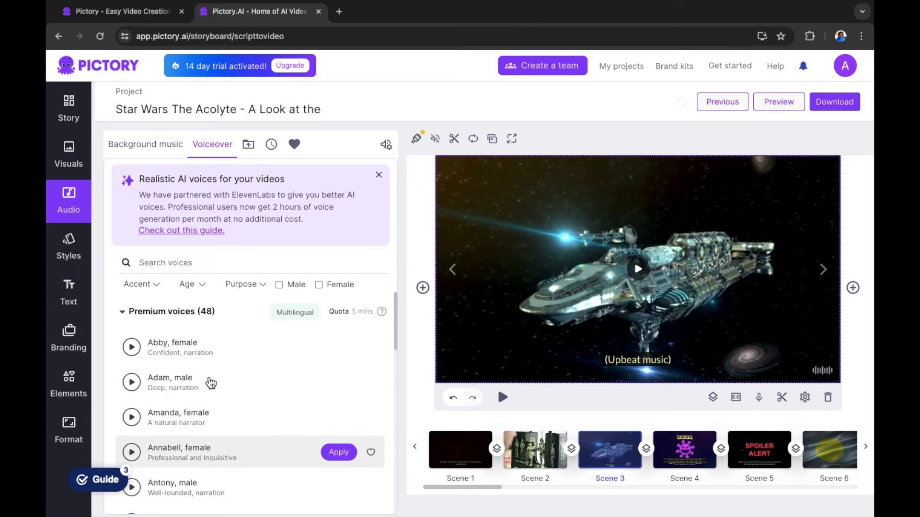
pyautogui.click(132, 346)
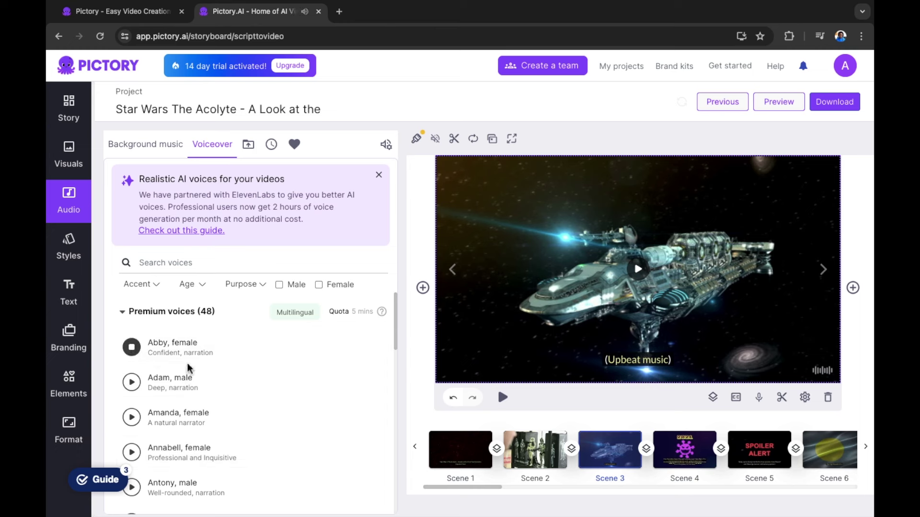
pyautogui.moveTo(188, 367)
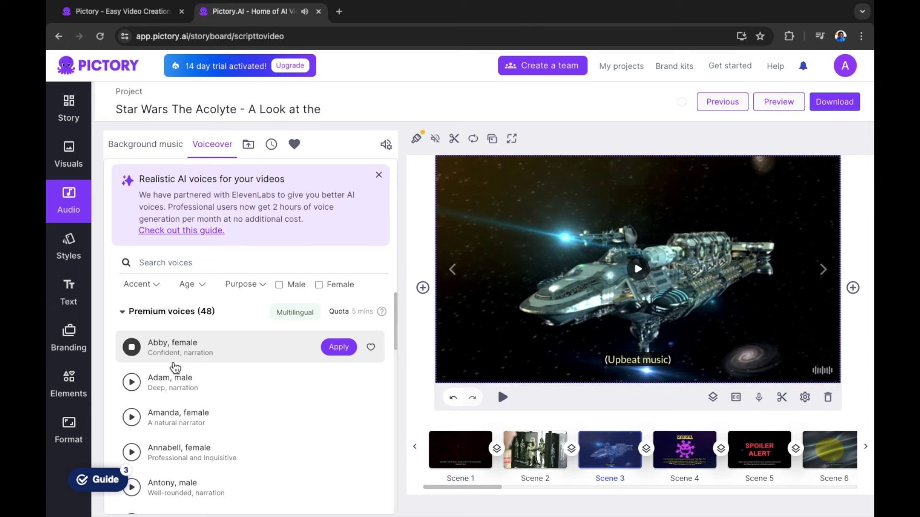
pyautogui.click(134, 349)
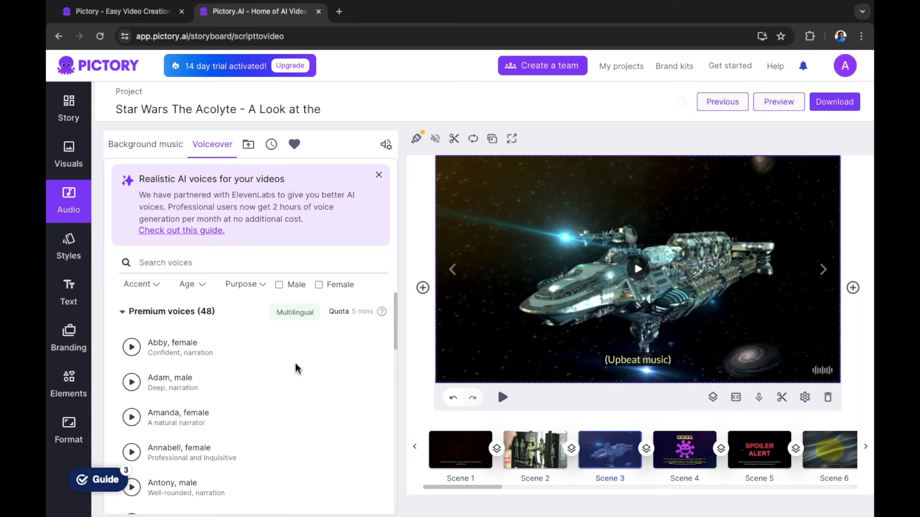
# Step: Filter the voiceover voices to female voices with the Narration purpose
pyautogui.click(319, 285)
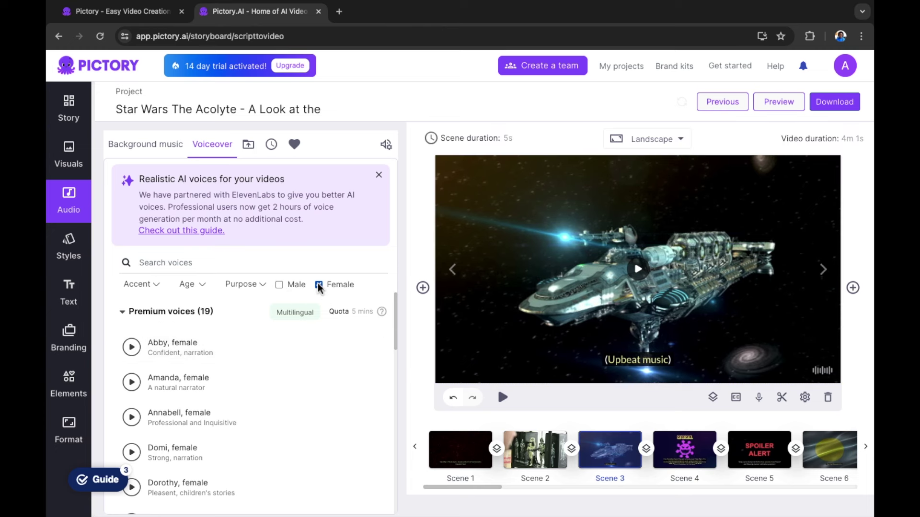
pyautogui.click(261, 286)
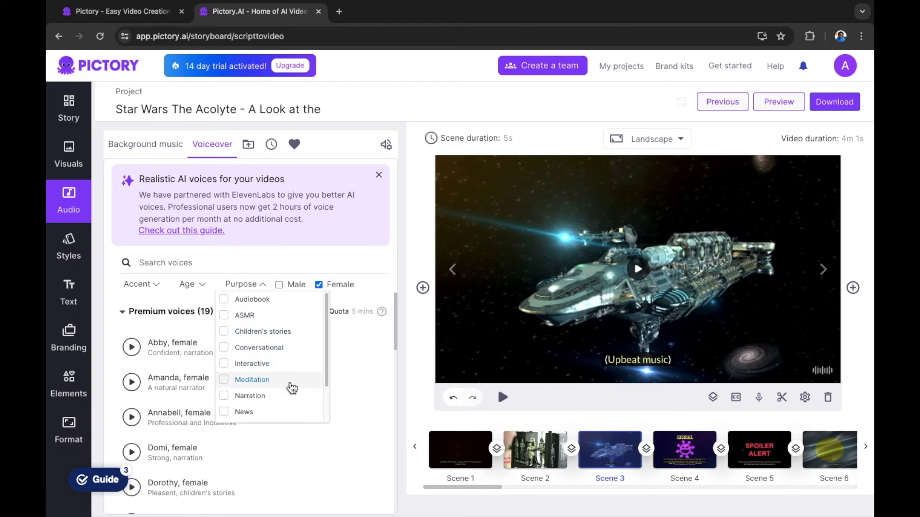
pyautogui.scroll(5, 291, 389)
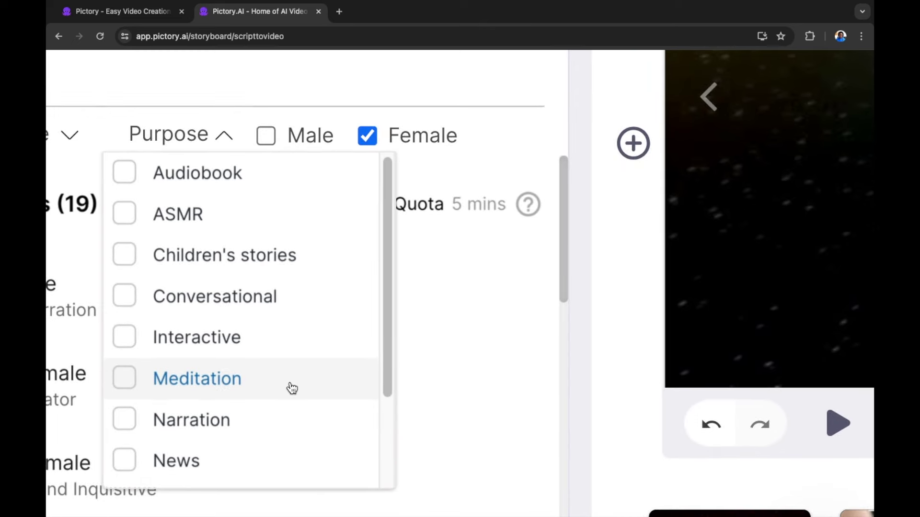
pyautogui.moveTo(382, 330); pyautogui.dragTo(382, 424)
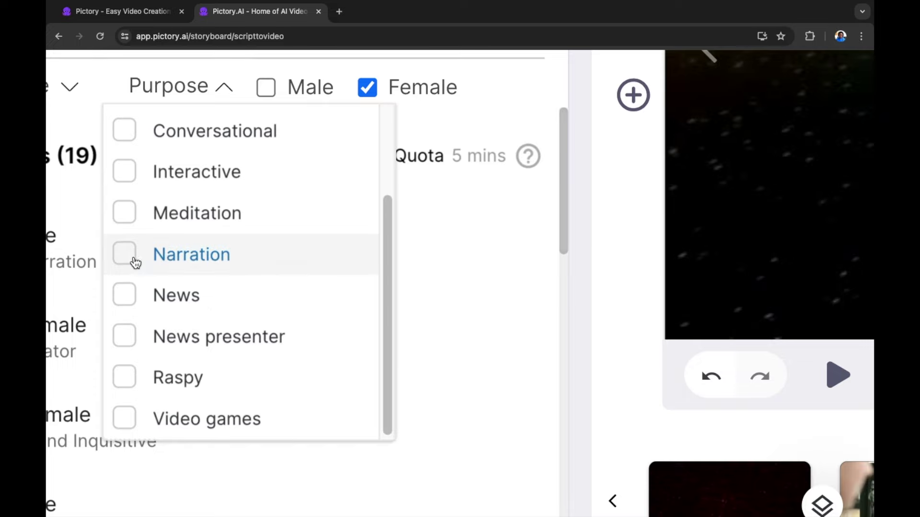
pyautogui.click(160, 267)
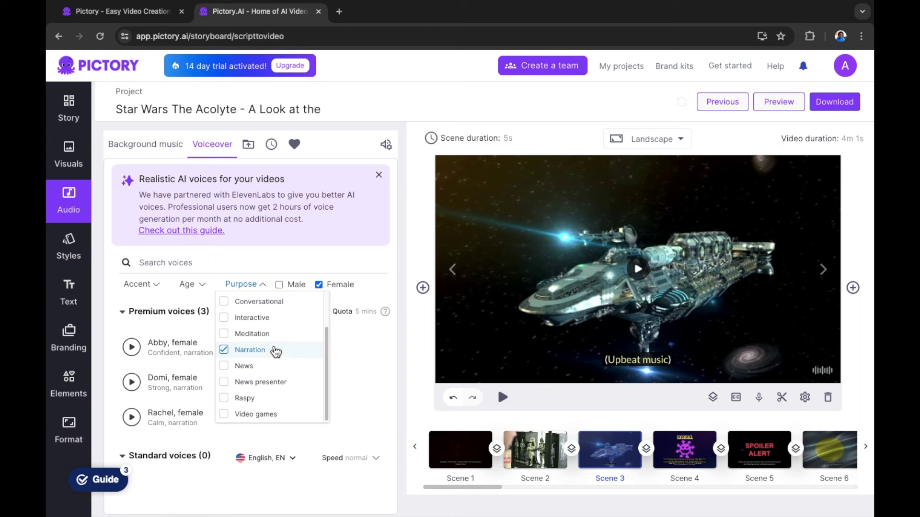
# Step: Try narrowing the voices to the Middle aged and English (US) options, and remove both filters again
pyautogui.click(202, 284)
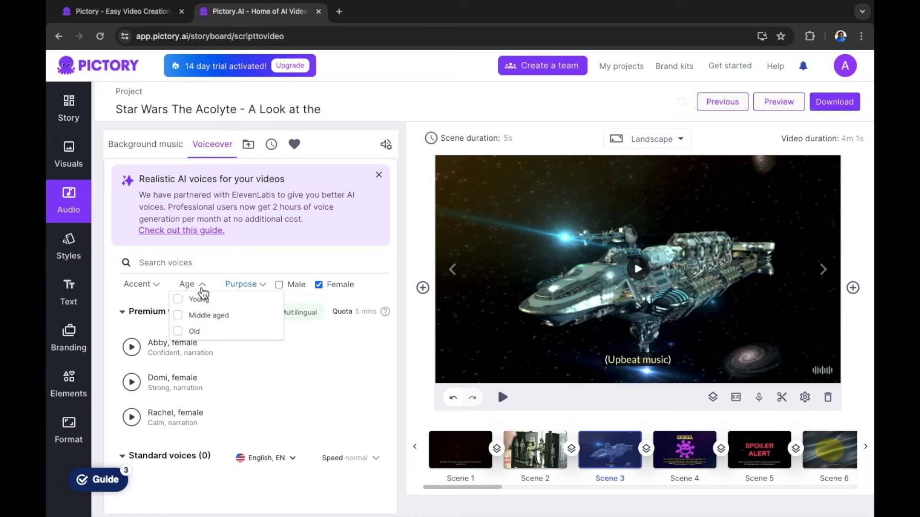
pyautogui.click(235, 320)
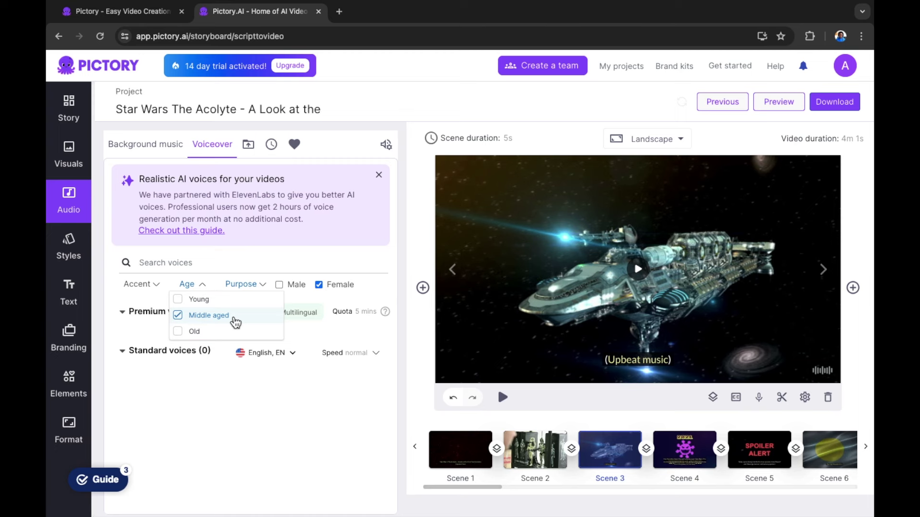
pyautogui.click(155, 285)
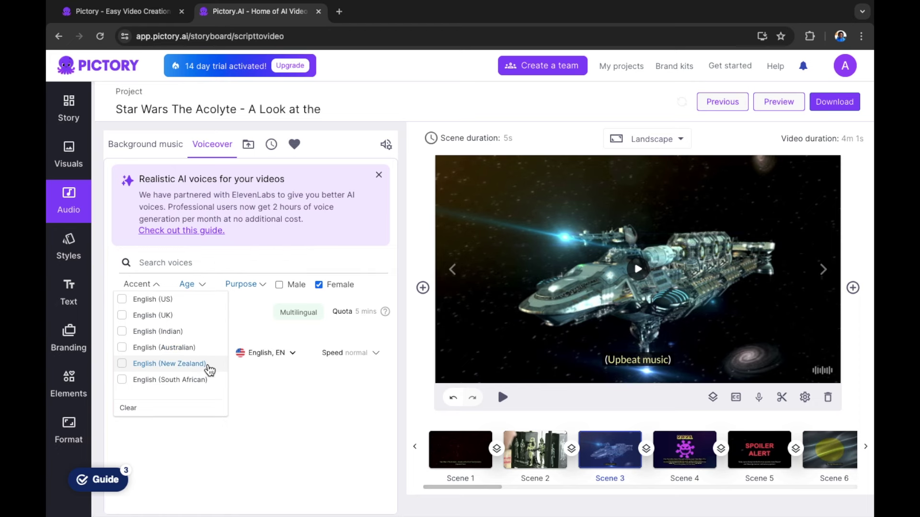
pyautogui.click(184, 308)
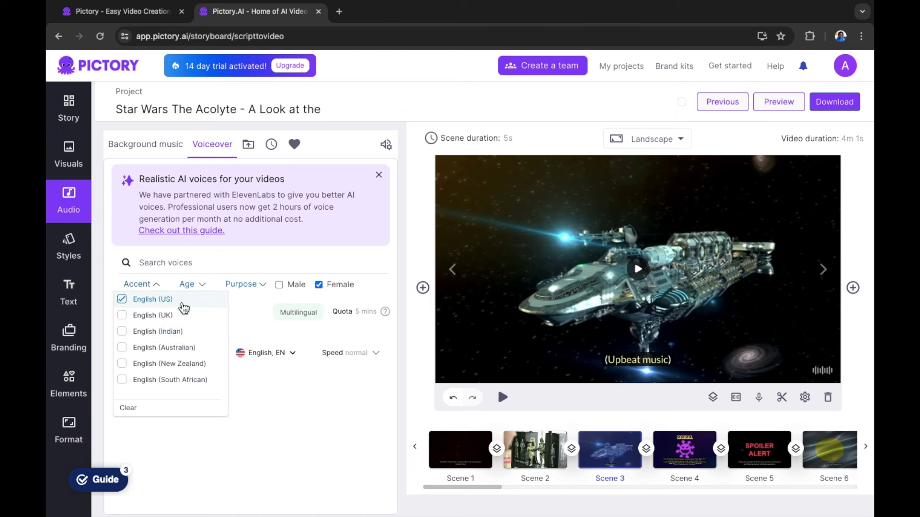
pyautogui.click(121, 299)
pyautogui.click(396, 398)
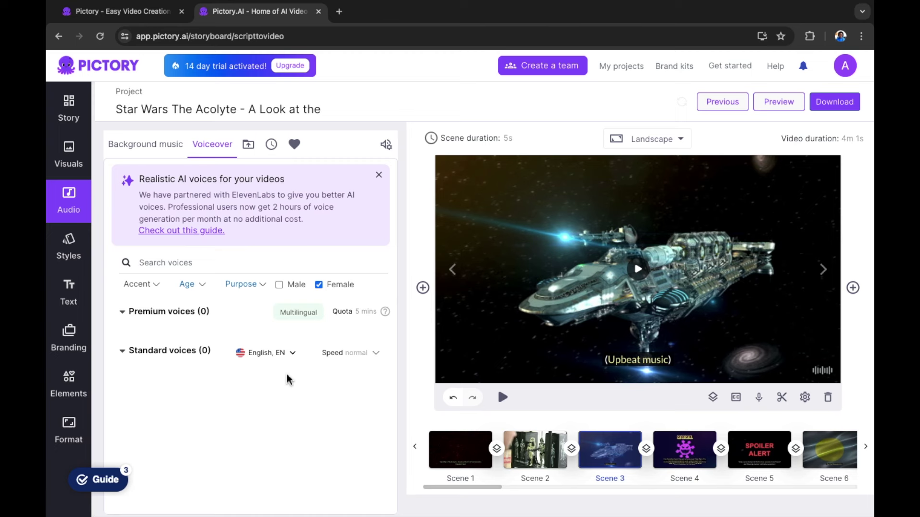
pyautogui.click(202, 286)
pyautogui.click(208, 326)
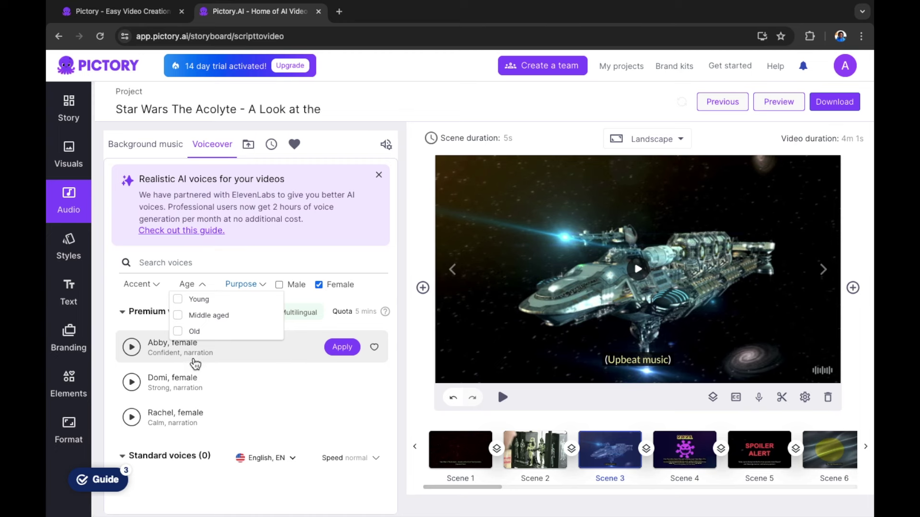
# Step: Play the samples of the narration voices Domi and Rachel and apply Domi as the voiceover
pyautogui.click(134, 383)
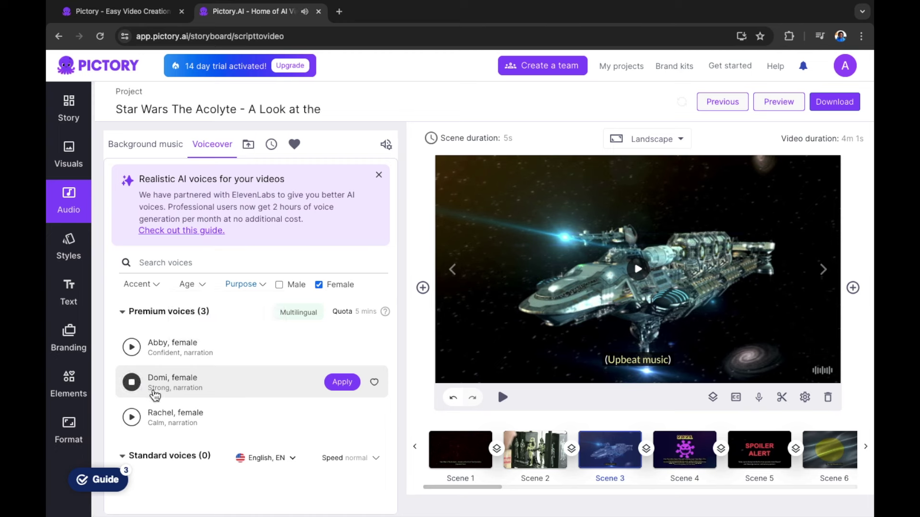
pyautogui.click(133, 418)
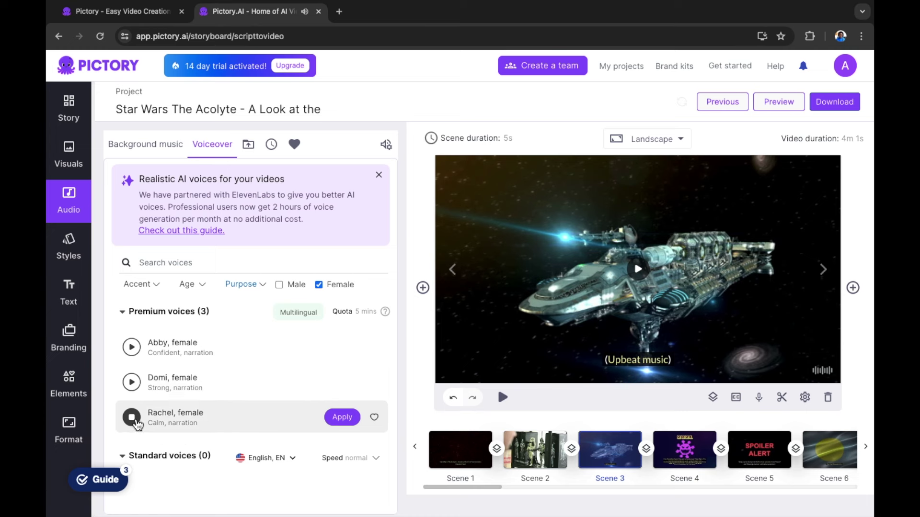
pyautogui.click(132, 417)
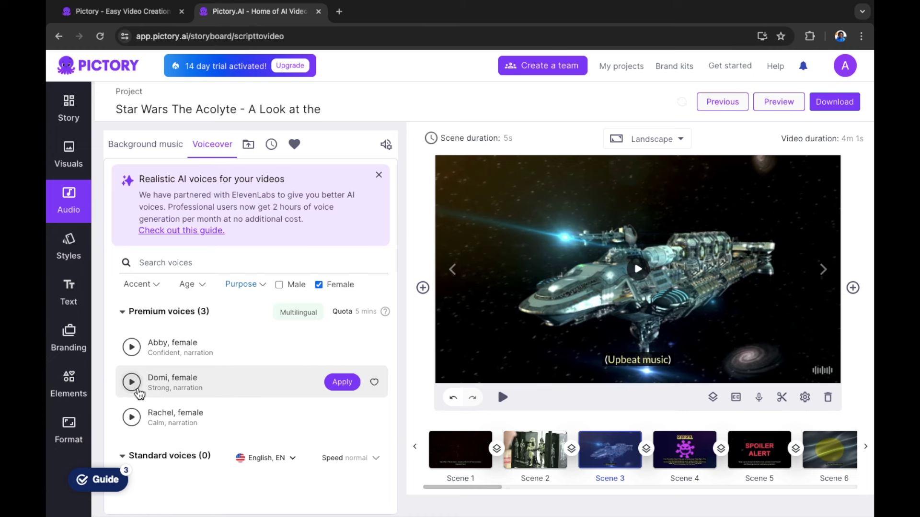
pyautogui.click(342, 383)
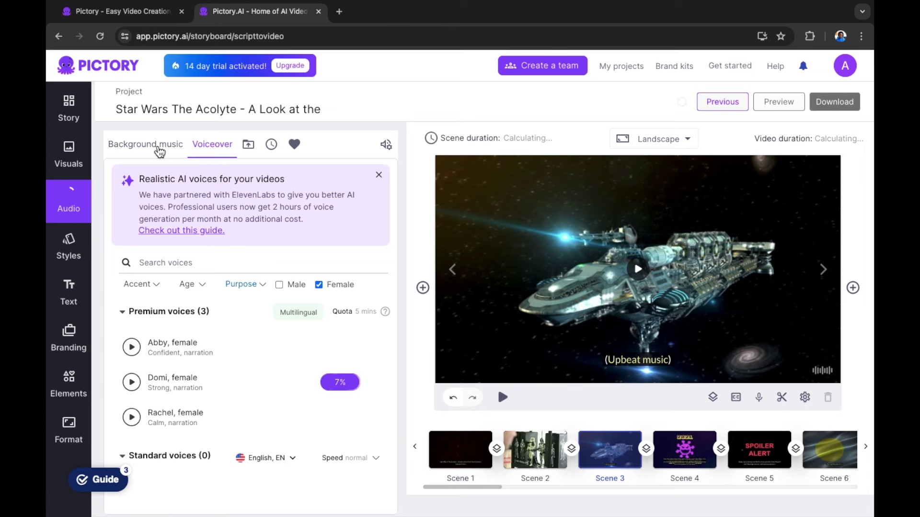
# Step: Examine the genres available for filtering the background music tracks
pyautogui.click(159, 152)
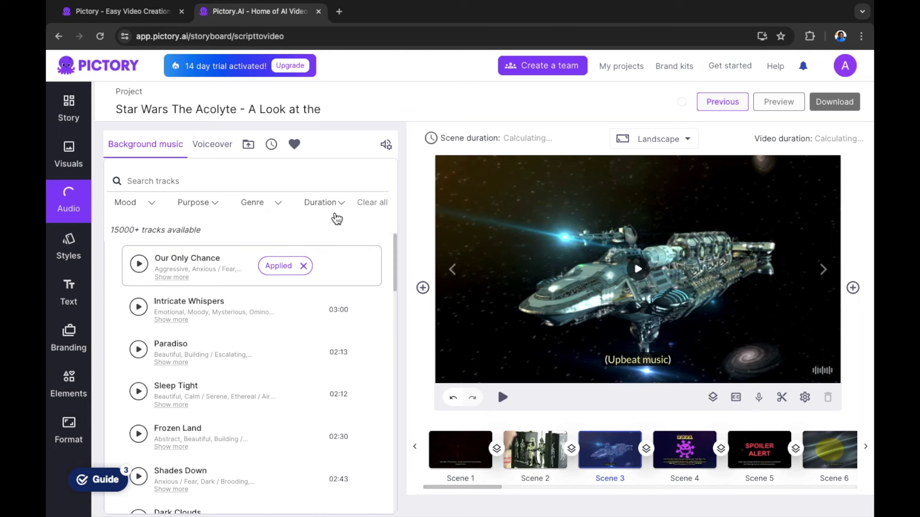
pyautogui.click(269, 213)
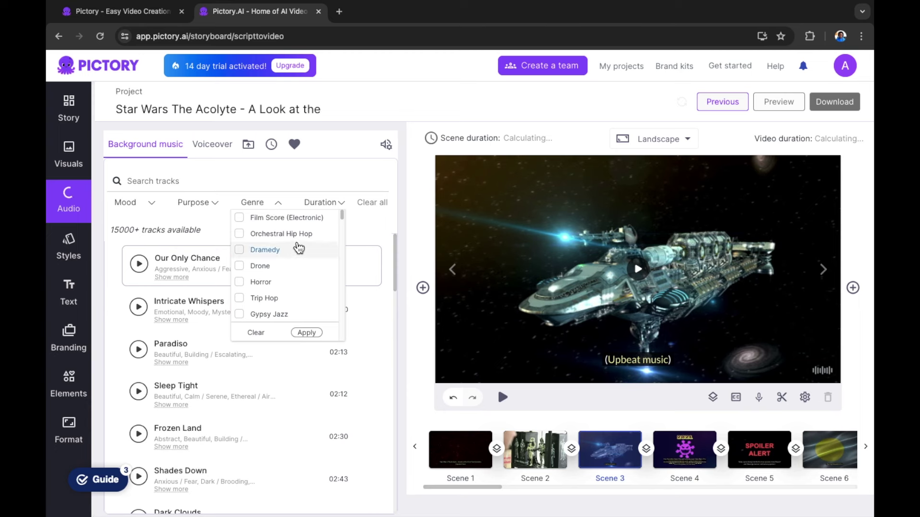
pyautogui.scroll(-3, 299, 265)
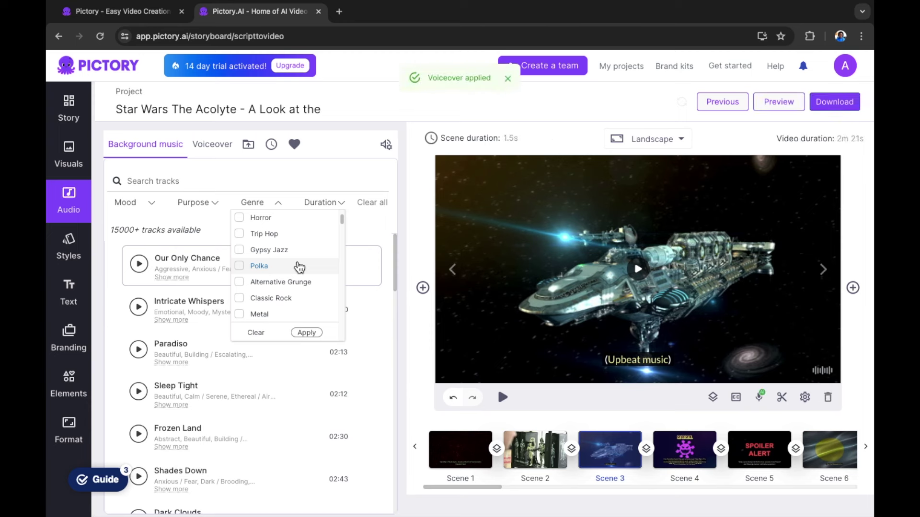
pyautogui.scroll(-3, 300, 290)
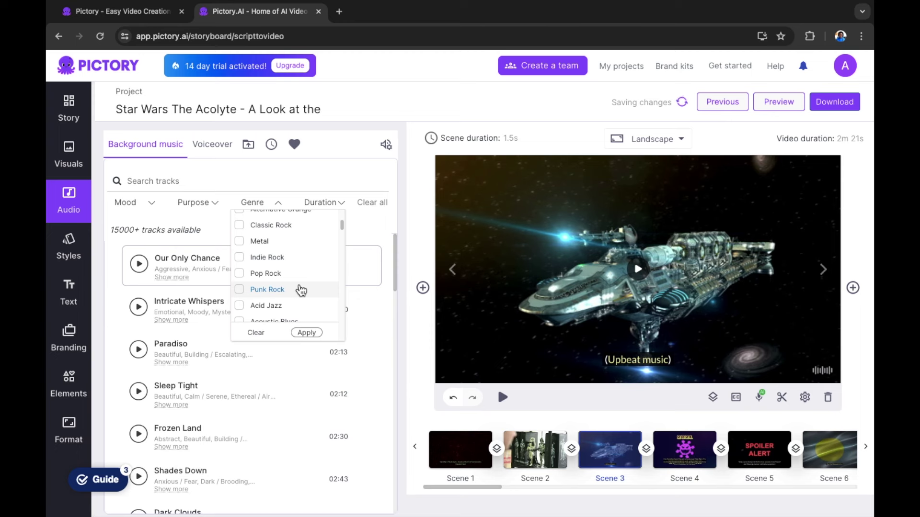
pyautogui.scroll(-2, 301, 289)
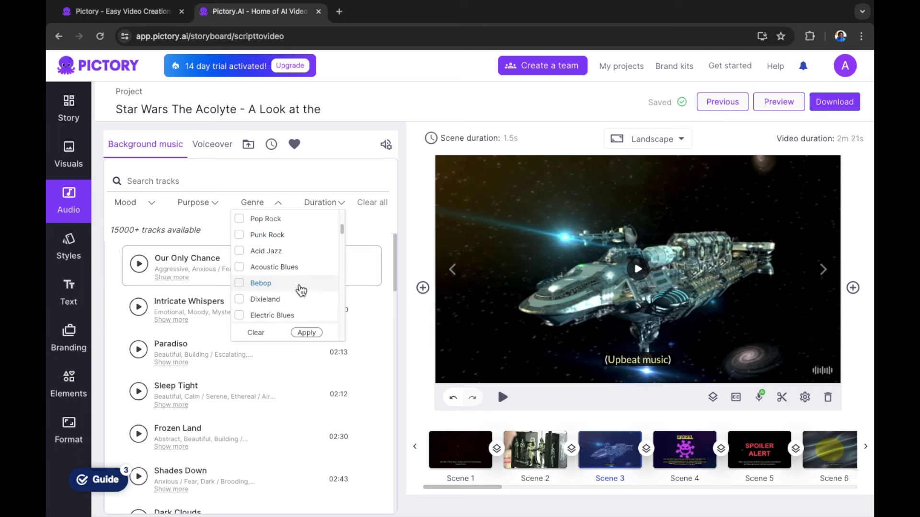
pyautogui.scroll(-4, 302, 287)
pyautogui.scroll(-1, 303, 285)
pyautogui.scroll(-3, 304, 285)
pyautogui.scroll(-2, 303, 285)
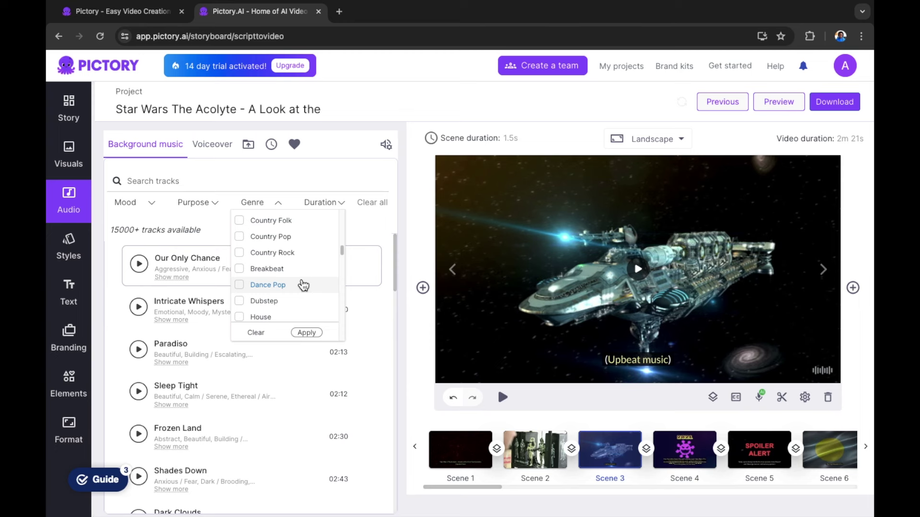
pyautogui.scroll(3, 302, 285)
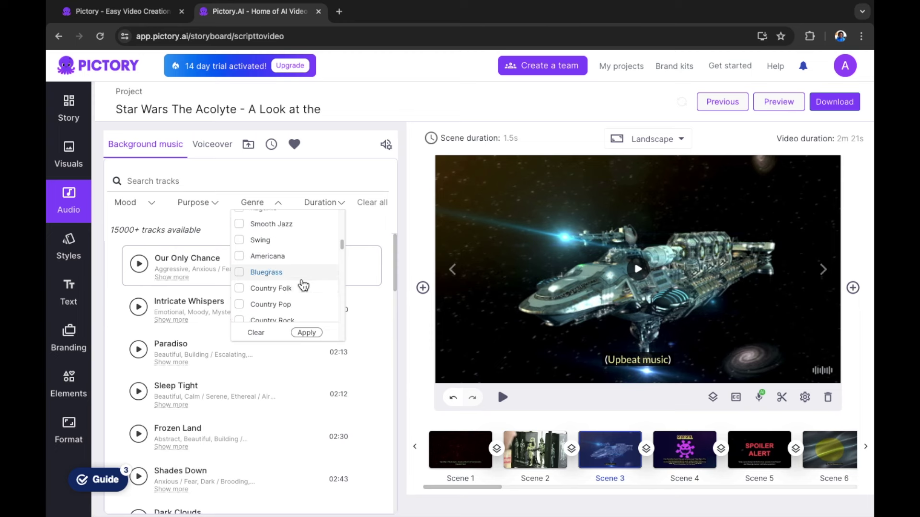
pyautogui.scroll(2, 302, 286)
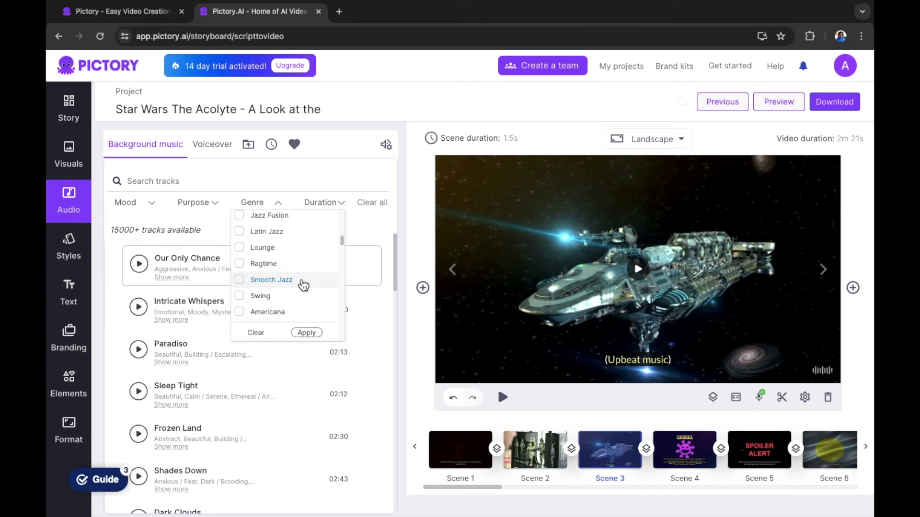
pyautogui.scroll(4, 303, 286)
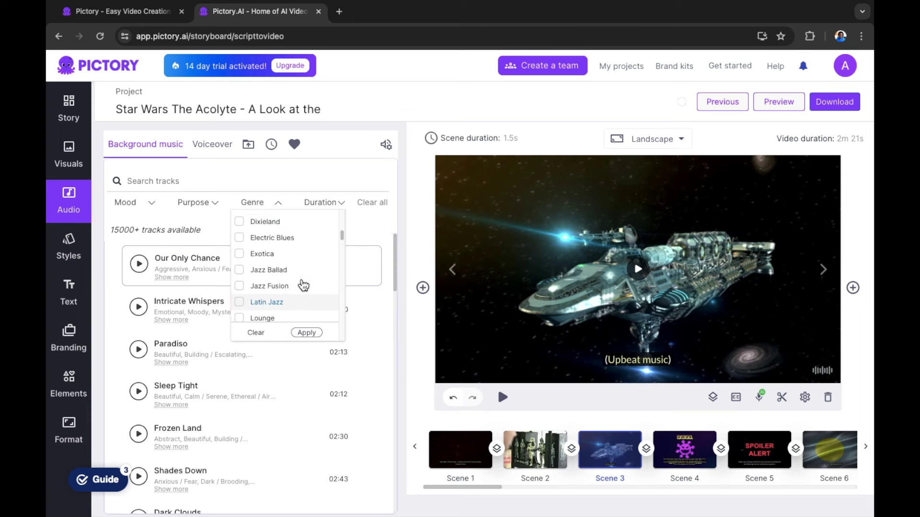
pyautogui.scroll(3, 303, 285)
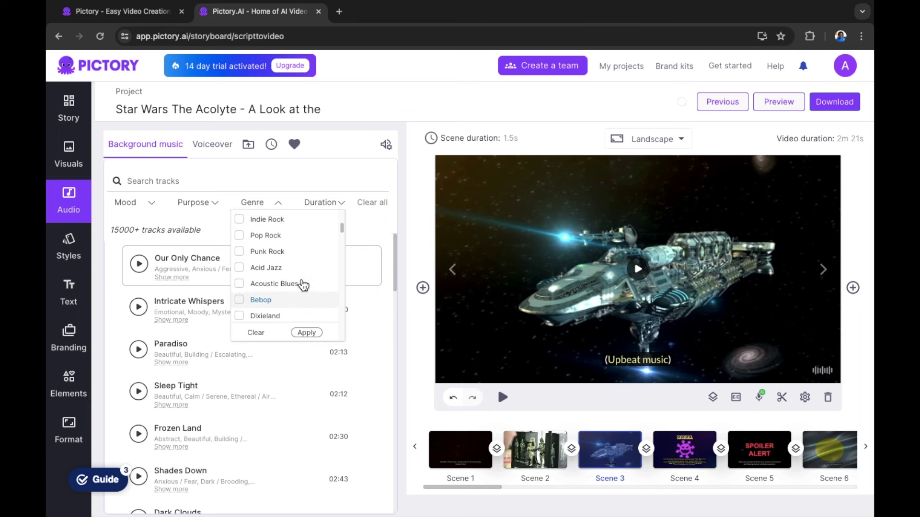
# Step: Filter the background music tracks by the Film Score (Electronic) genre
pyautogui.click(211, 205)
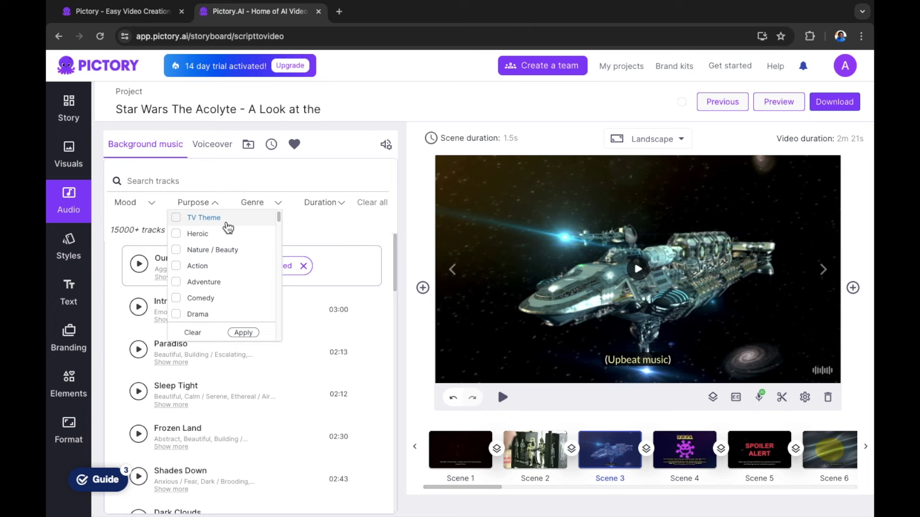
pyautogui.click(266, 202)
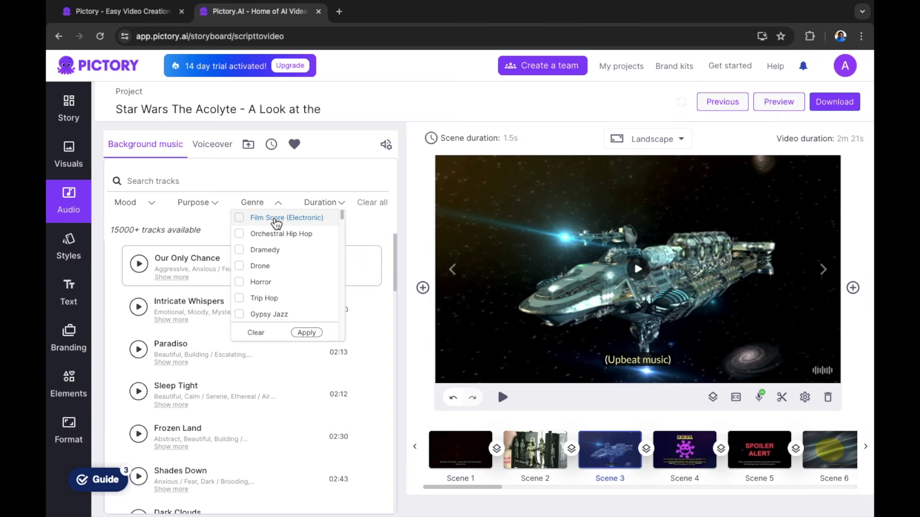
pyautogui.click(276, 221)
pyautogui.click(317, 333)
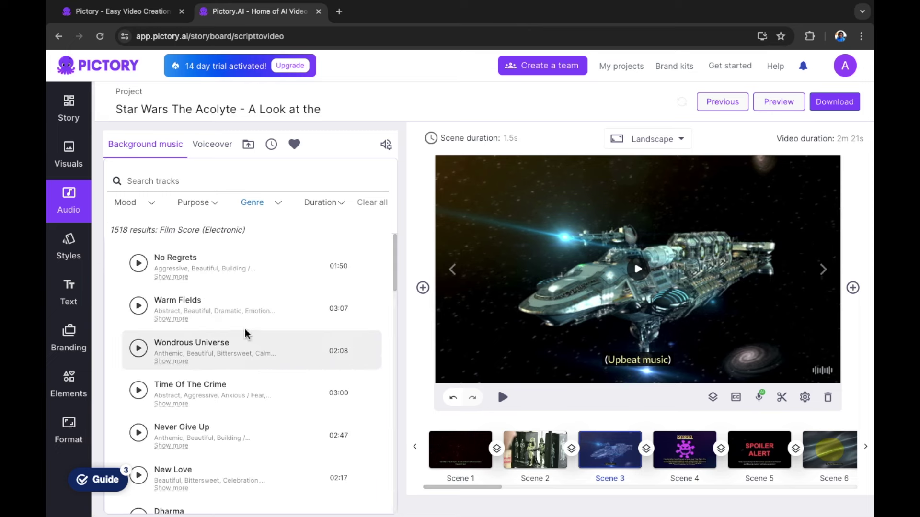
# Step: Play samples of the tracks Never Give Up, Wondrous Universe, Warm Fields and No Regrets, and stop the playback
pyautogui.moveTo(137, 325)
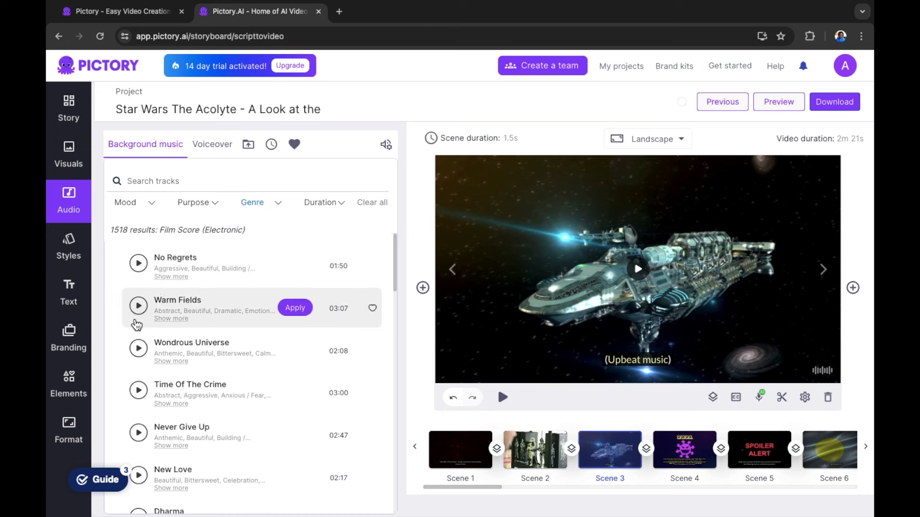
pyautogui.click(138, 433)
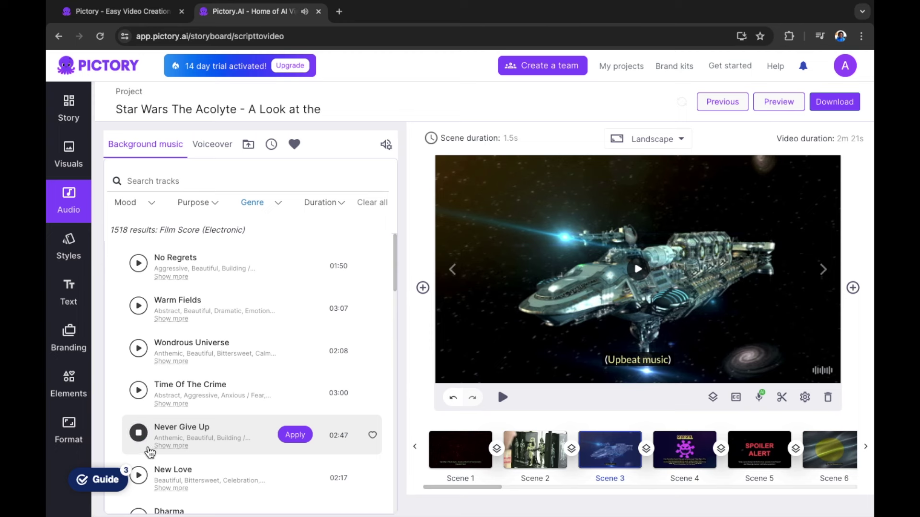
pyautogui.click(141, 352)
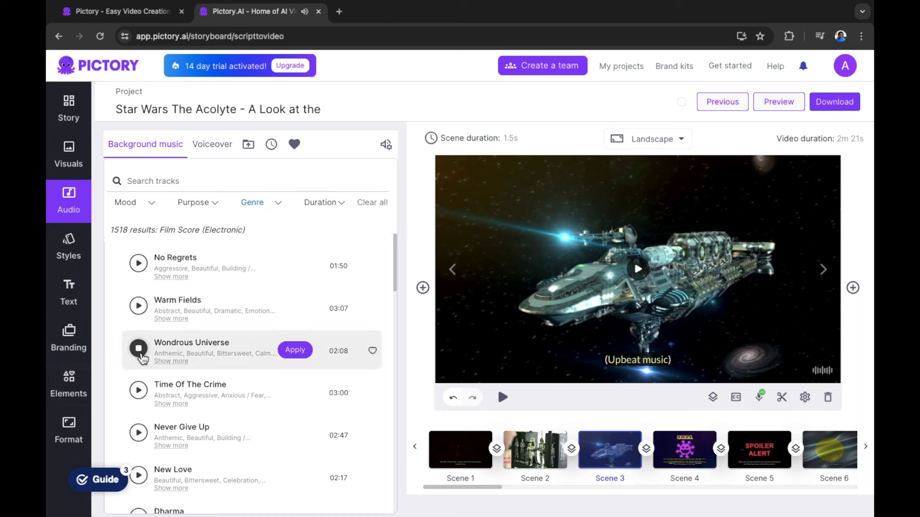
pyautogui.click(141, 309)
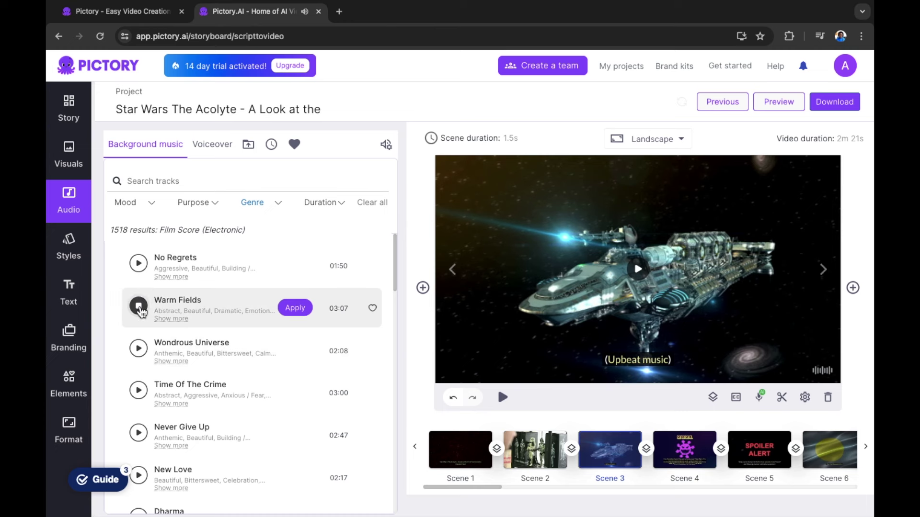
pyautogui.click(139, 265)
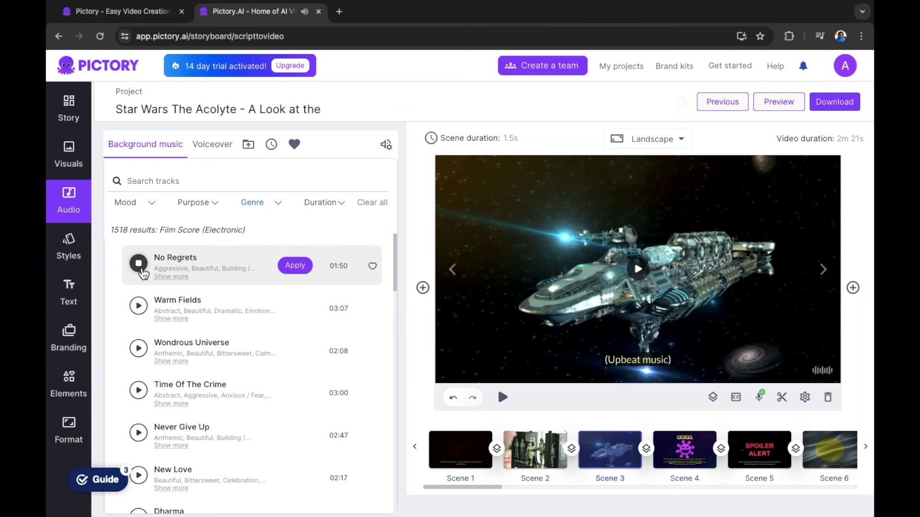
pyautogui.click(140, 264)
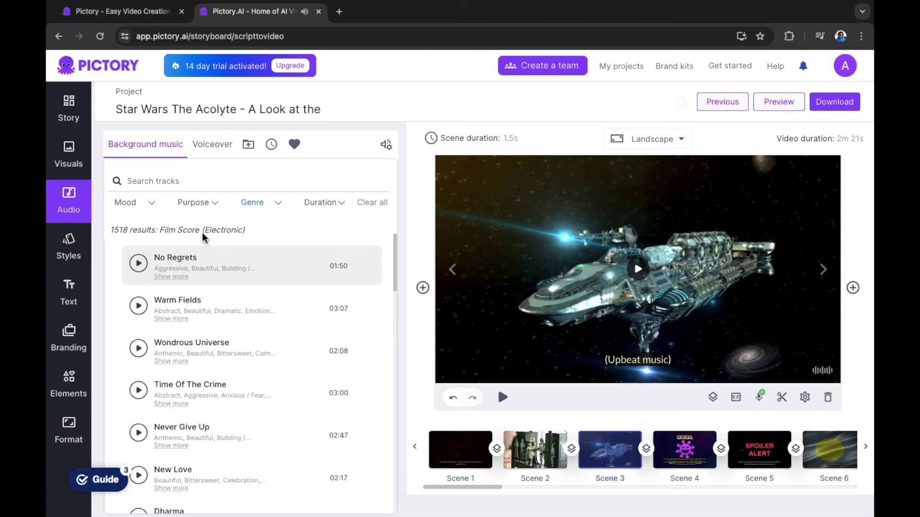
# Step: Deselect the Film Score (Electronic) genre for the background music and look through the other genres
pyautogui.click(255, 205)
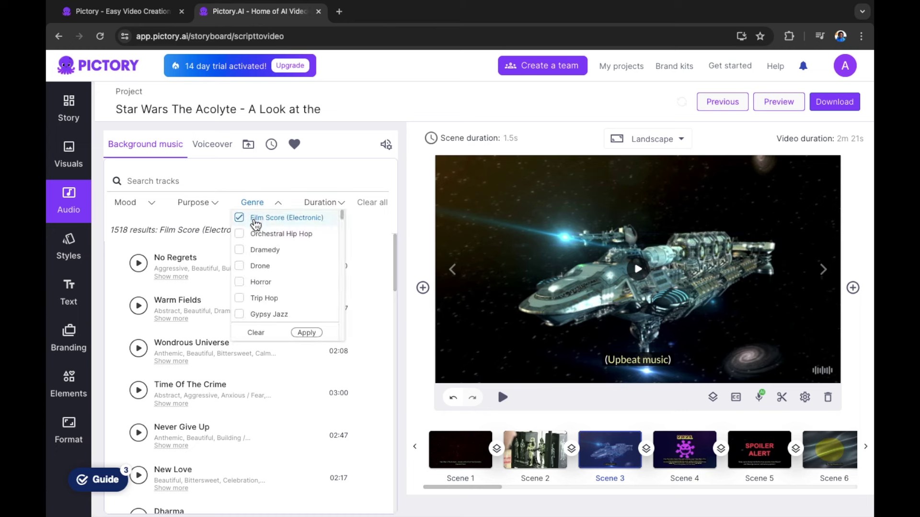
pyautogui.click(254, 222)
pyautogui.scroll(-2, 287, 262)
pyautogui.scroll(-1, 287, 263)
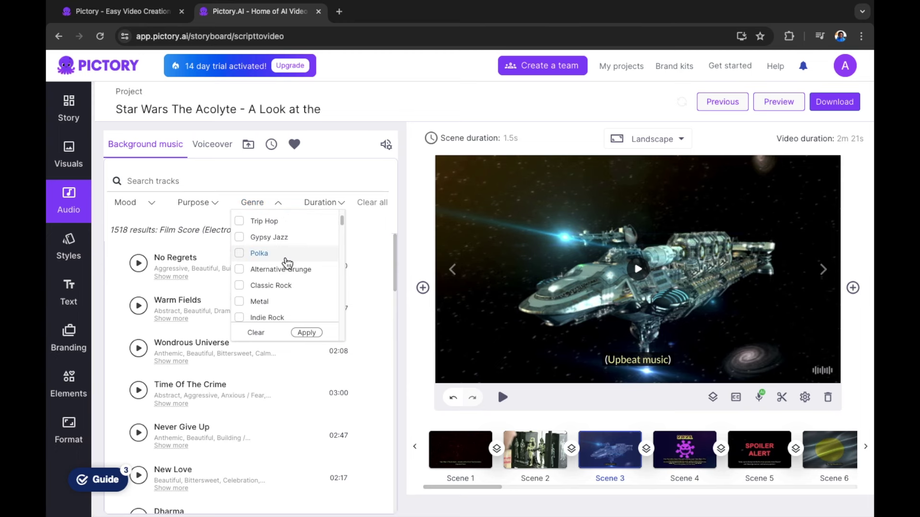
pyautogui.scroll(-2, 287, 263)
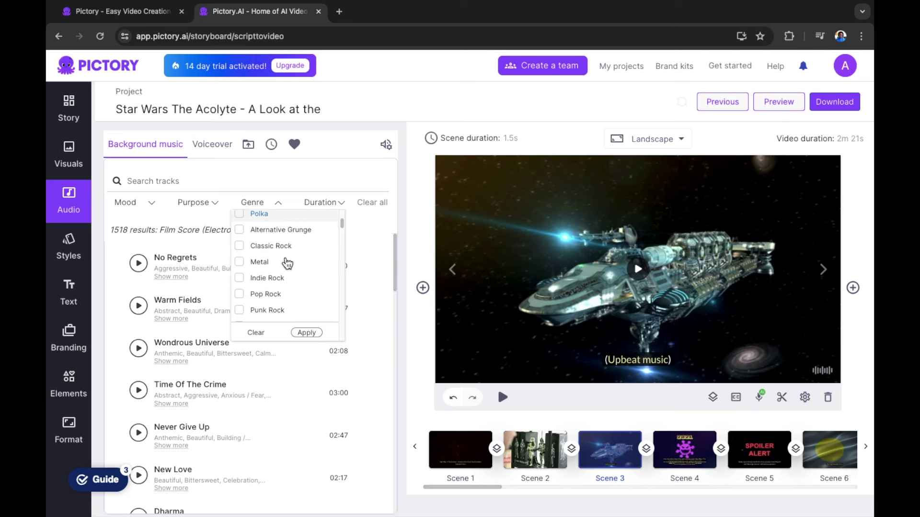
pyautogui.scroll(-4, 287, 263)
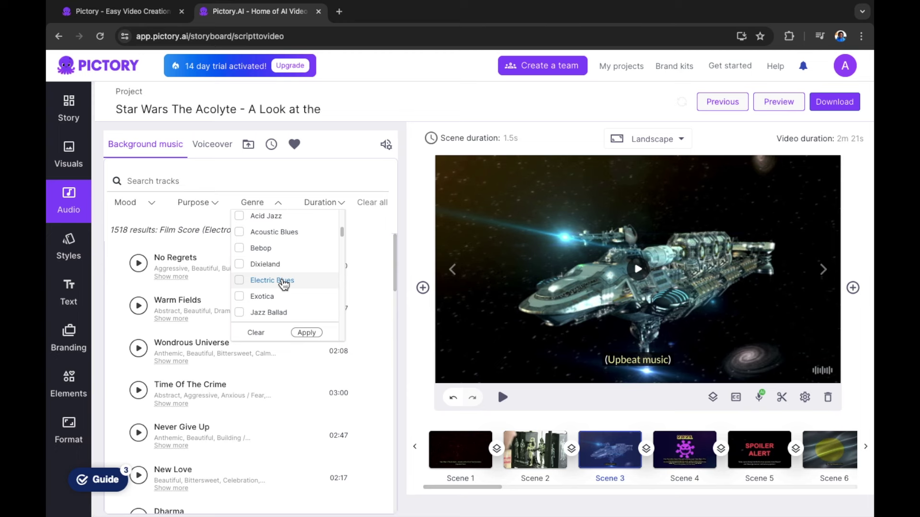
# Step: Filter the background music tracks by the Hopeful / Optimistic mood
pyautogui.click(145, 206)
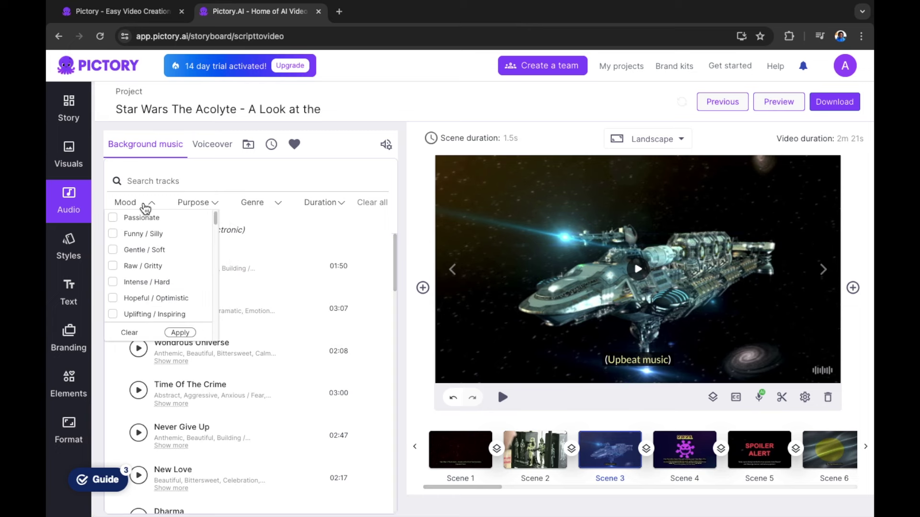
pyautogui.click(131, 306)
pyautogui.click(171, 334)
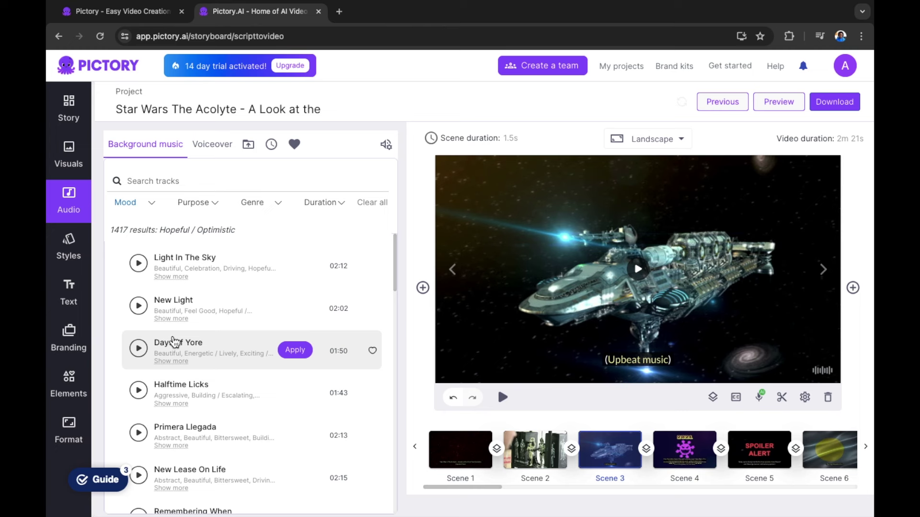
# Step: Play a sample of the track Light In The Sky, stop it and apply the track as background music
pyautogui.click(143, 269)
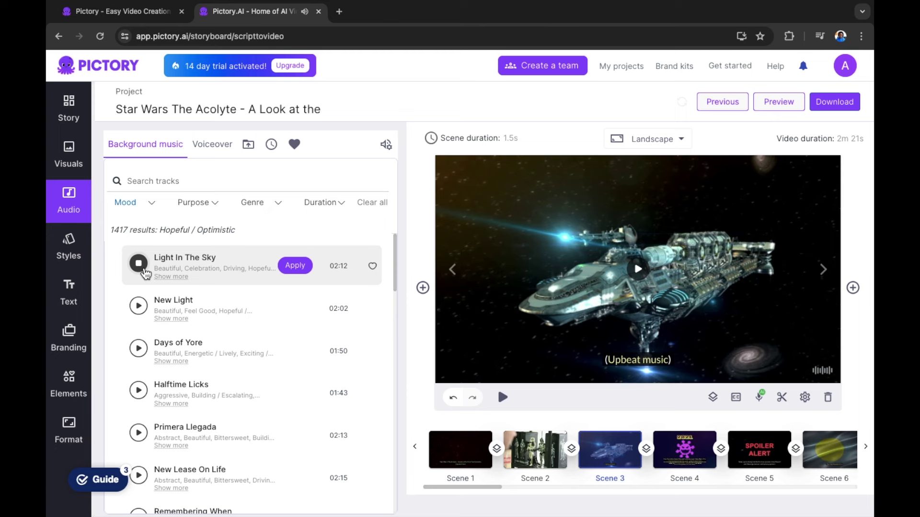
pyautogui.click(145, 273)
pyautogui.click(296, 273)
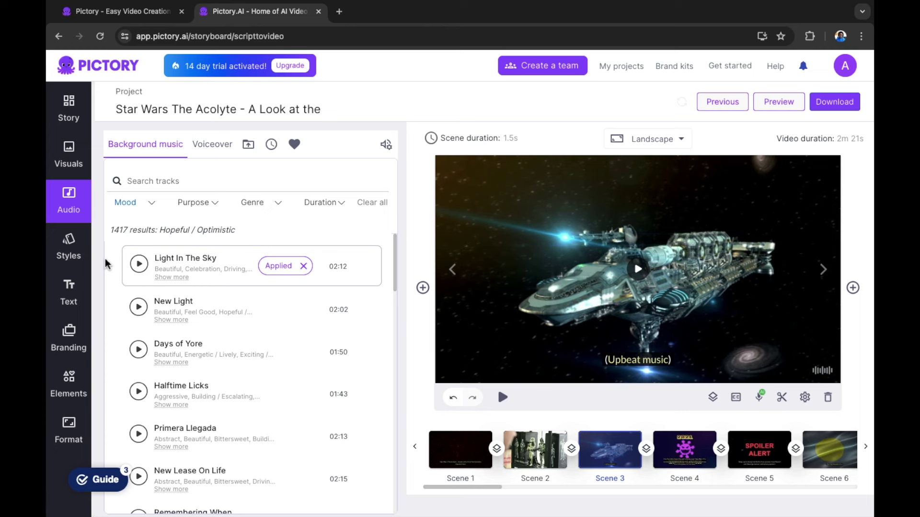
# Step: Apply the blue-background "Blue and bo..." text style to the caption of scene 4 and look through the remaining library styles
pyautogui.click(73, 255)
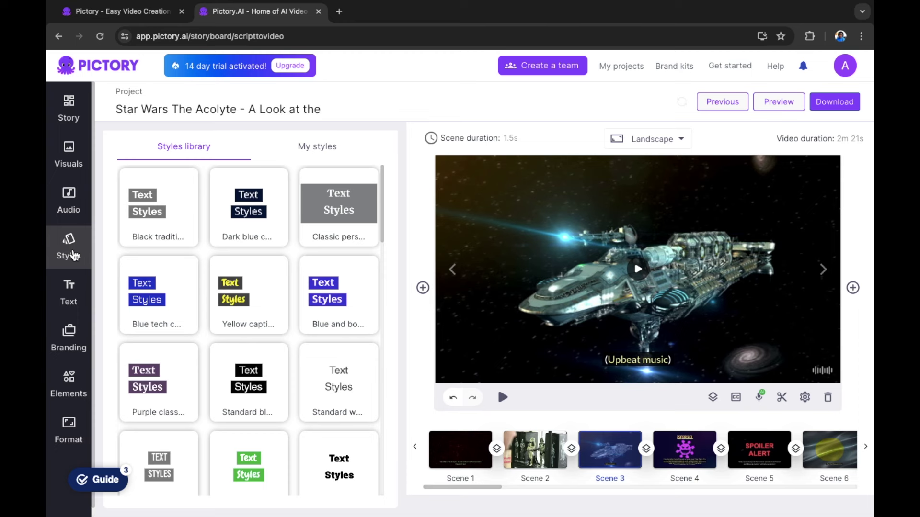
pyautogui.click(72, 253)
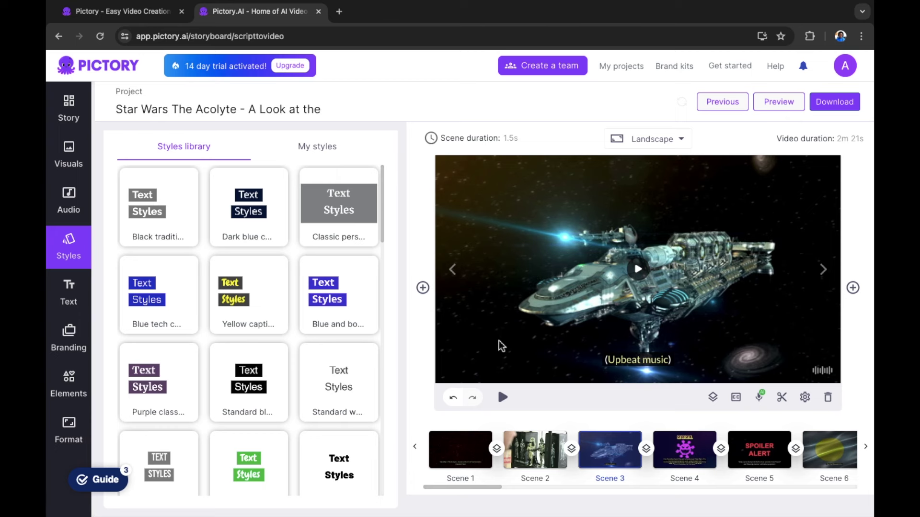
pyautogui.click(823, 277)
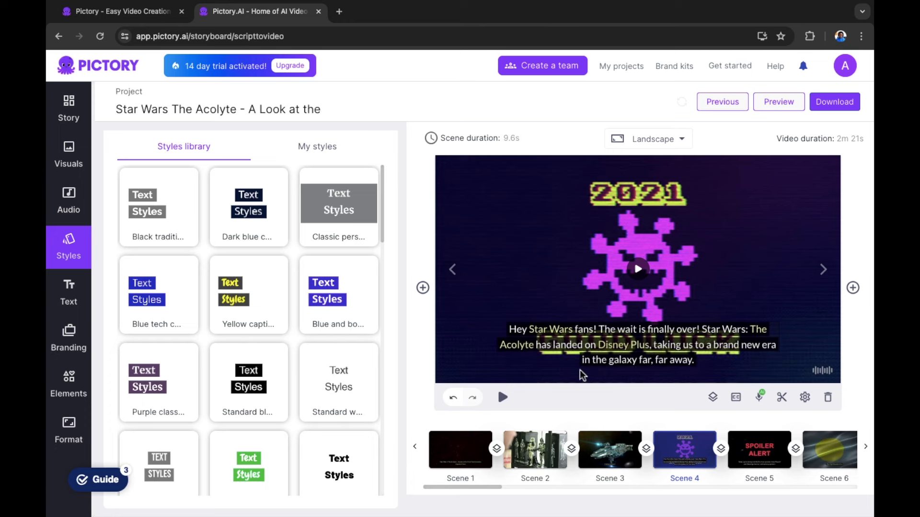
pyautogui.click(325, 300)
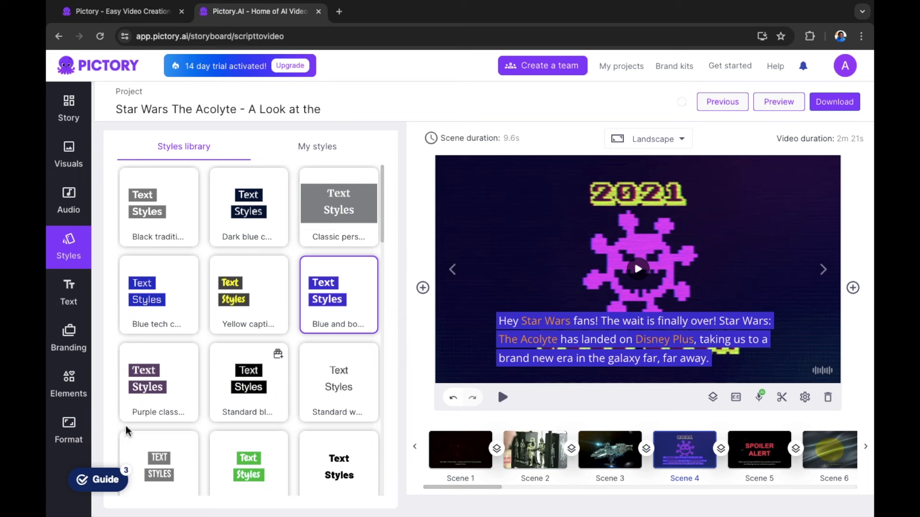
pyautogui.scroll(-10, 278, 394)
pyautogui.scroll(-8, 280, 380)
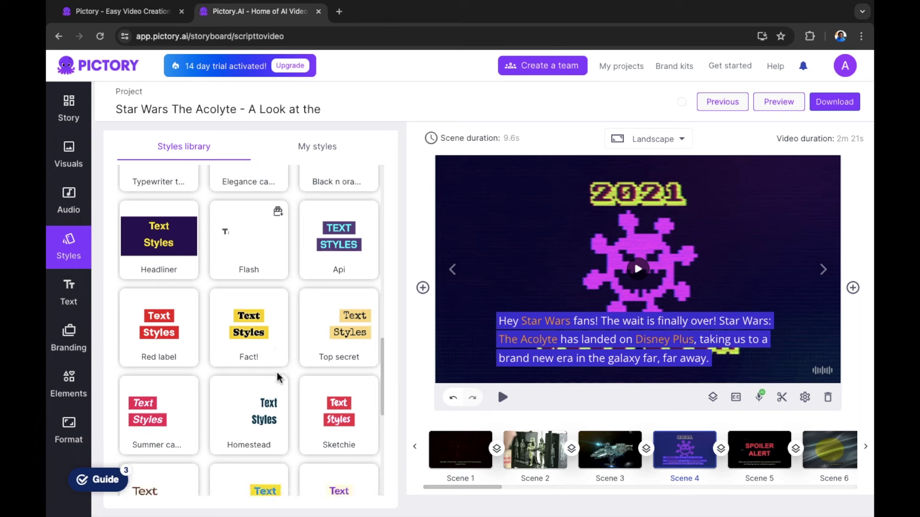
pyautogui.scroll(-1, 277, 377)
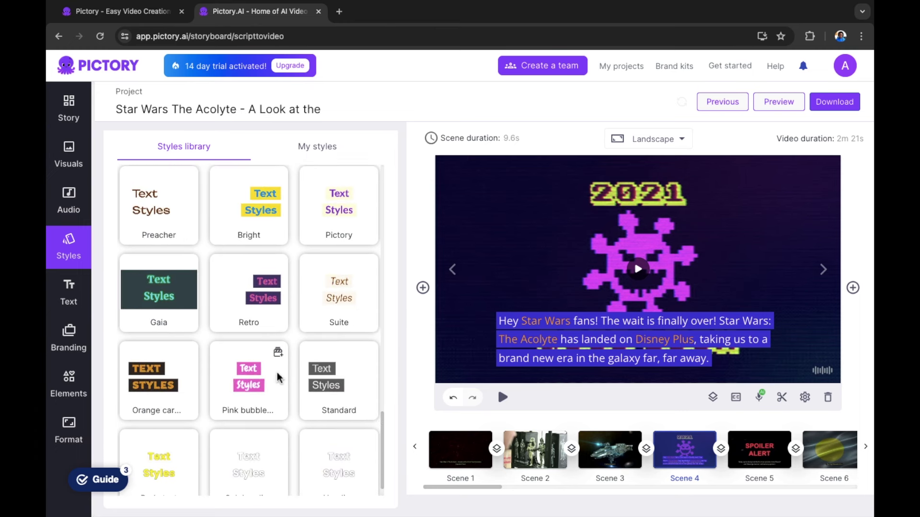
# Step: Add a decorative heading reading "Spoiler Alert" to scene 4
pyautogui.click(67, 293)
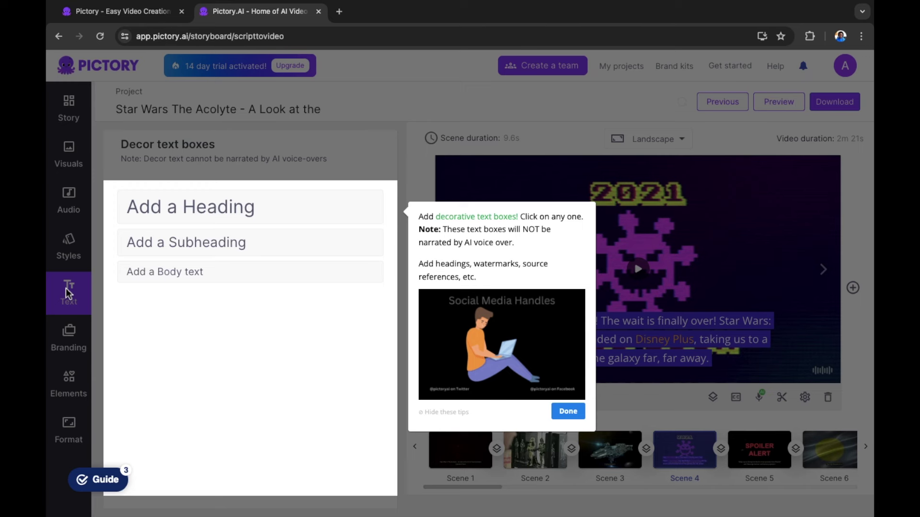
pyautogui.click(222, 207)
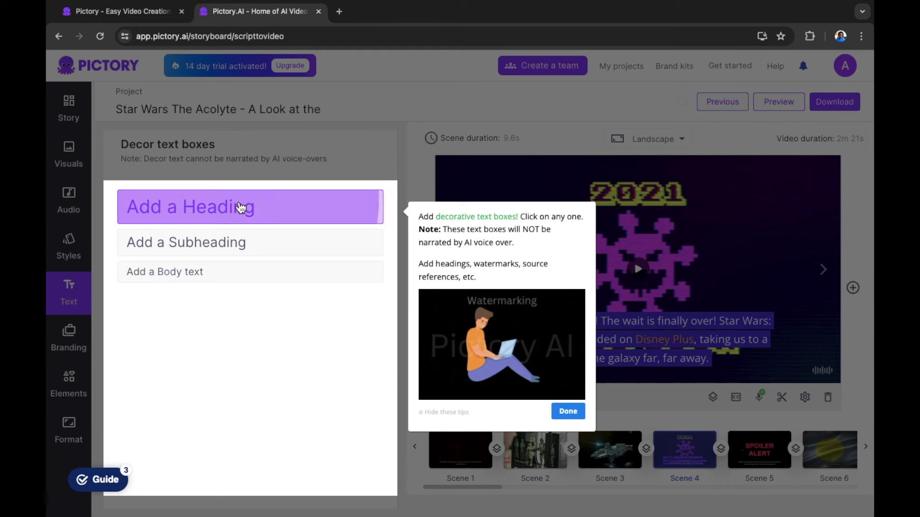
pyautogui.click(571, 416)
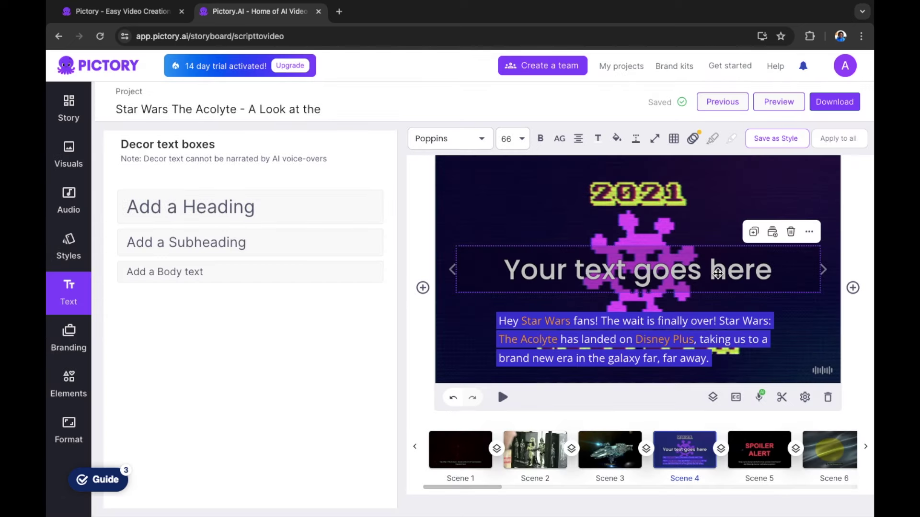
pyautogui.doubleClick(718, 273)
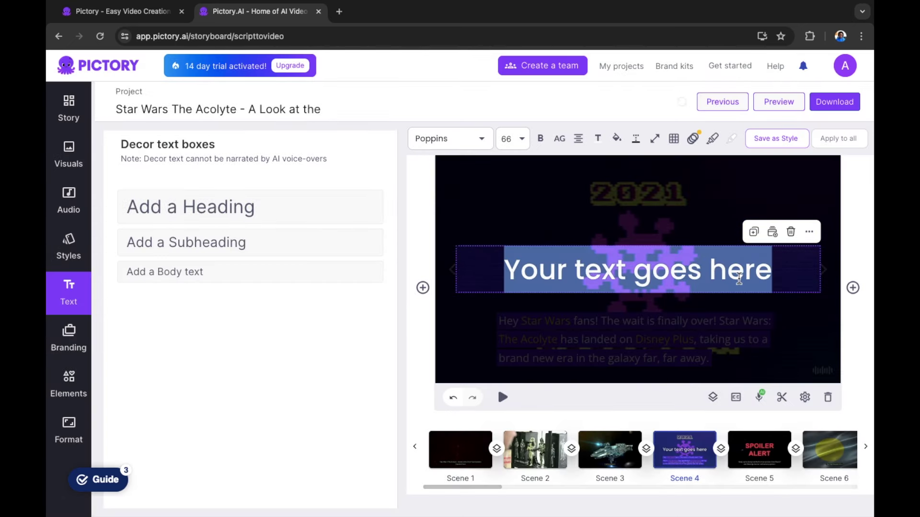
pyautogui.press('BackSpace')
pyautogui.write('Sp')
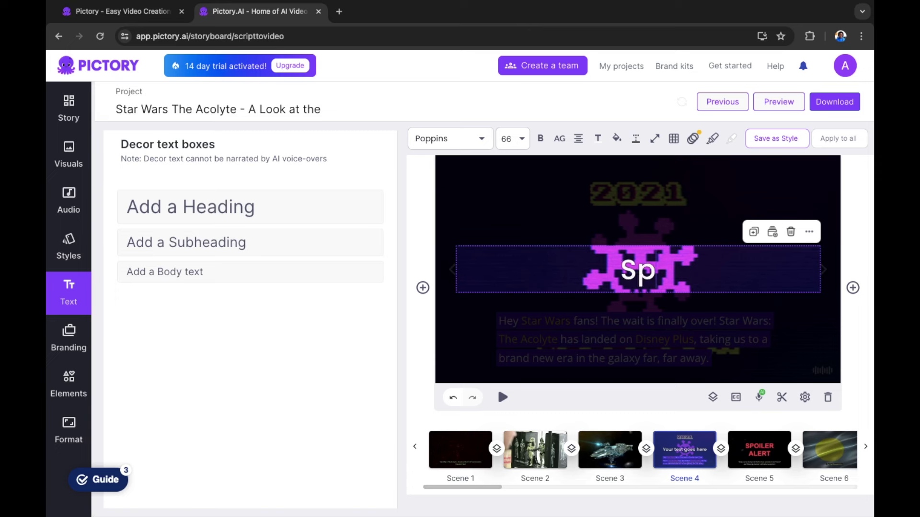
pyautogui.write('oiler')
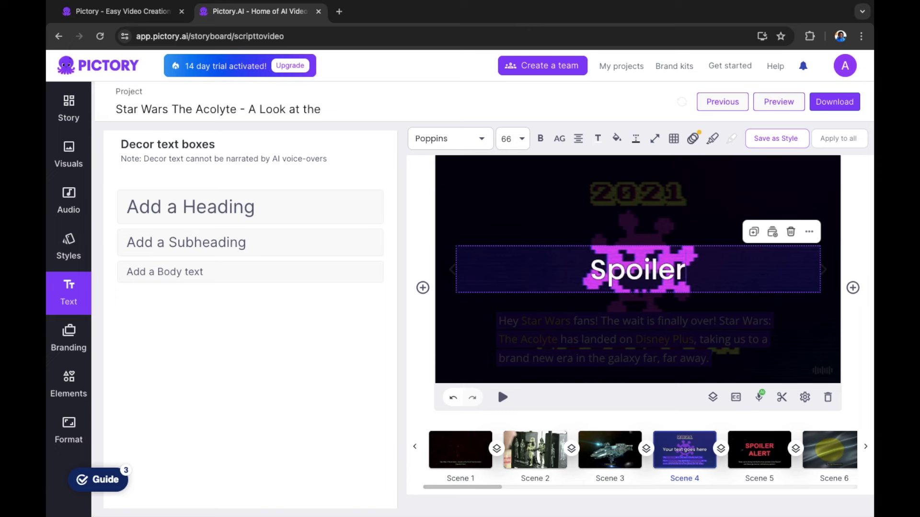
pyautogui.write(' Alert')
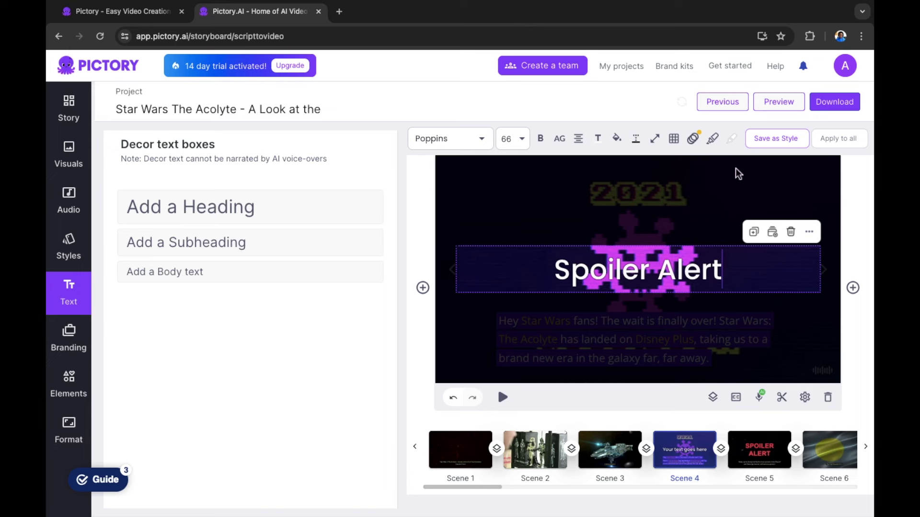
pyautogui.click(408, 233)
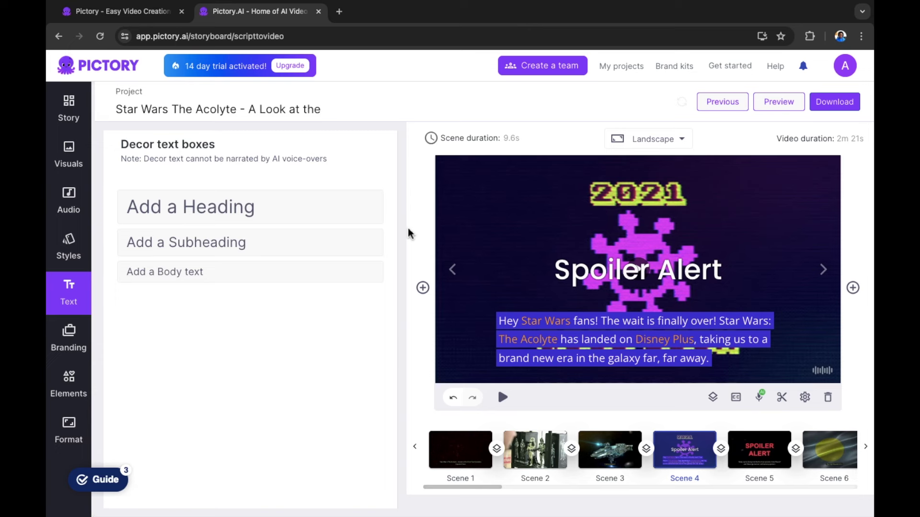
# Step: Delete the "Spoiler Alert" heading from scene 4
pyautogui.click(663, 280)
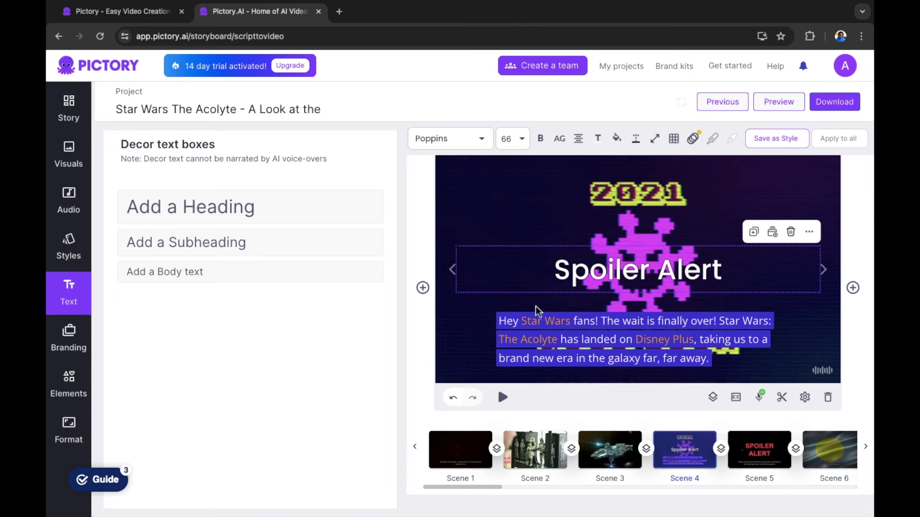
pyautogui.click(810, 235)
pyautogui.press('Delete')
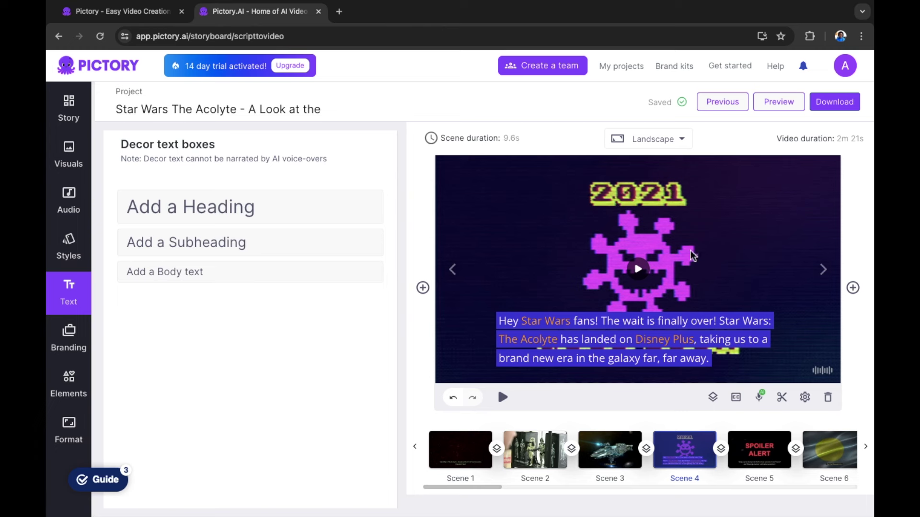
# Step: Examine the name, logo, colour and font settings for creating a brand, and leave without creating one
pyautogui.click(68, 344)
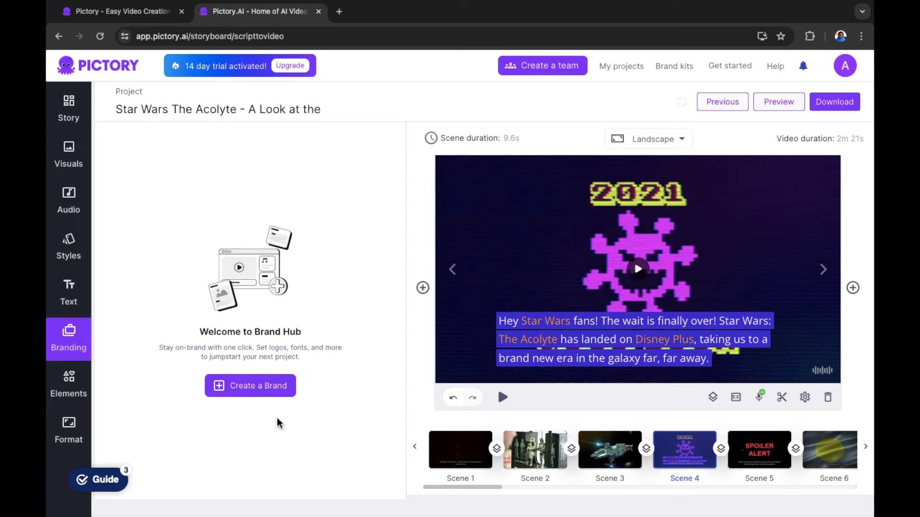
pyautogui.click(259, 398)
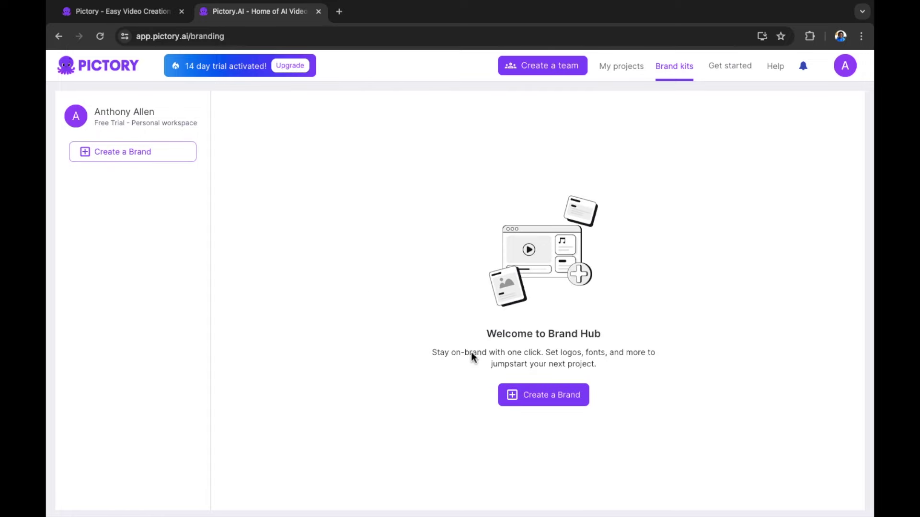
pyautogui.click(550, 401)
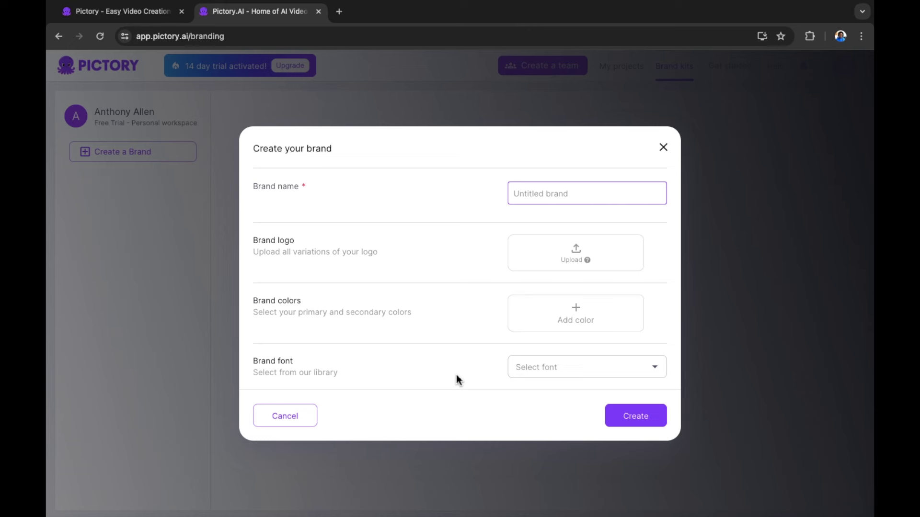
pyautogui.click(663, 148)
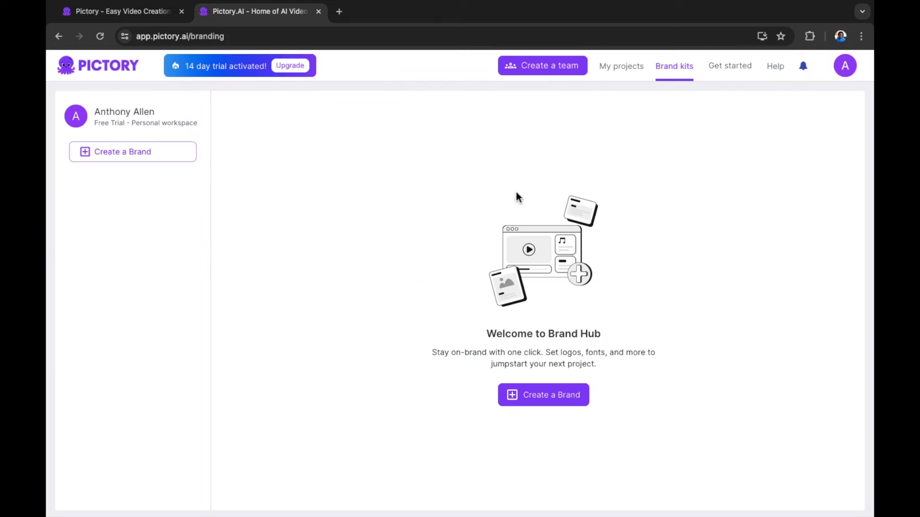
# Step: Reopen the Star Wars The Acolyte project from the saved projects to return to its storyboard
pyautogui.click(121, 7)
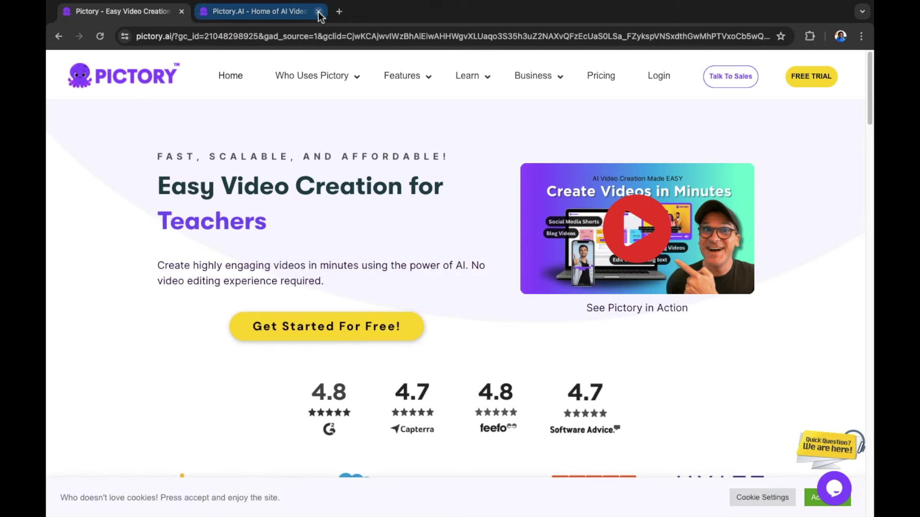
pyautogui.click(248, 13)
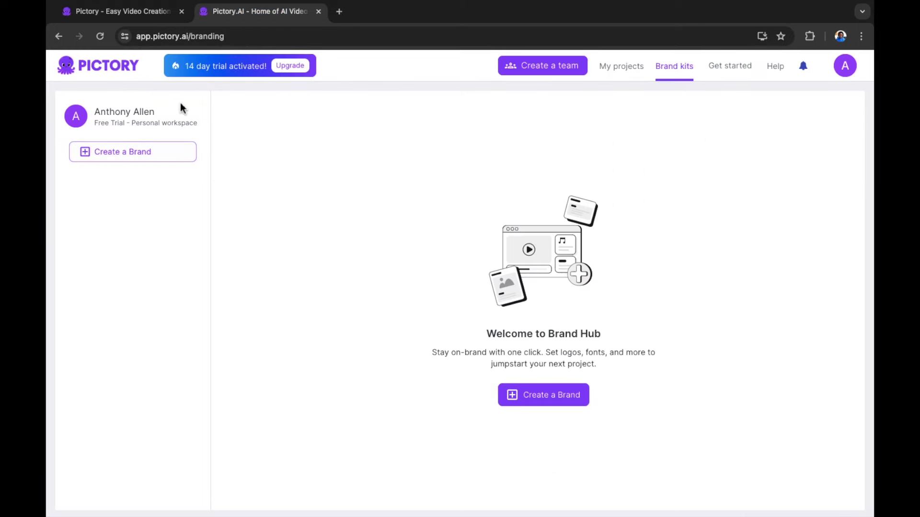
pyautogui.click(624, 72)
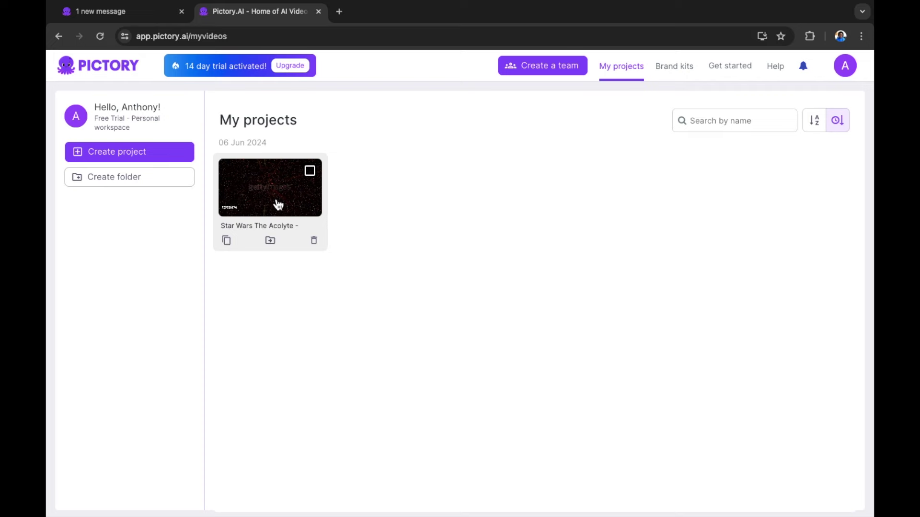
pyautogui.click(278, 205)
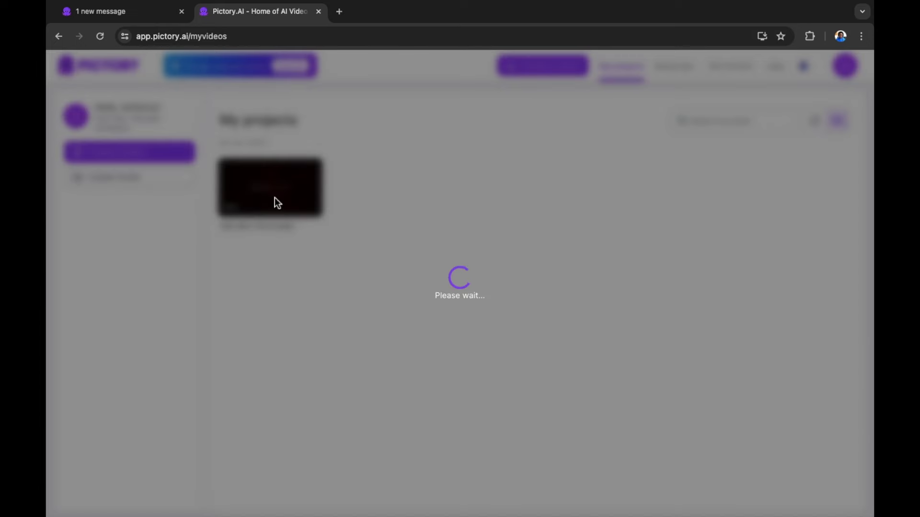
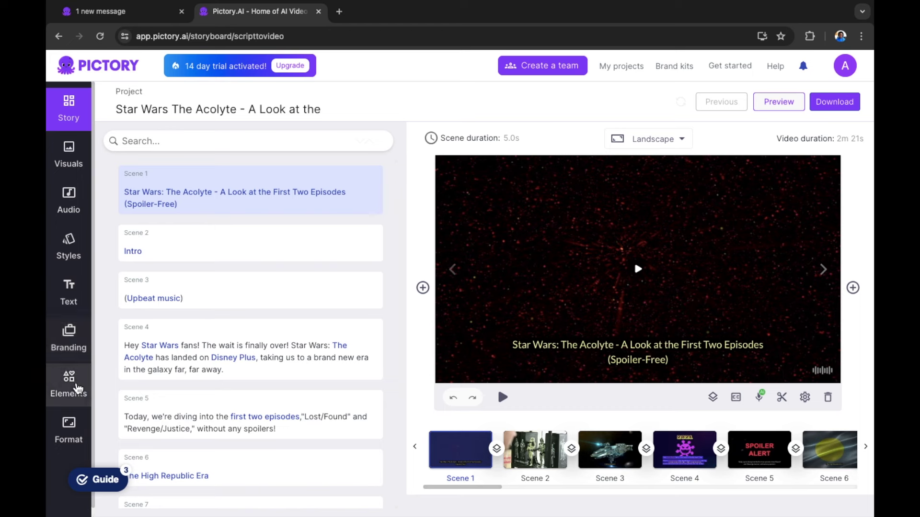
# Step: Add the animated yellow star sticker reading "VOTED" to scene 1
pyautogui.click(75, 390)
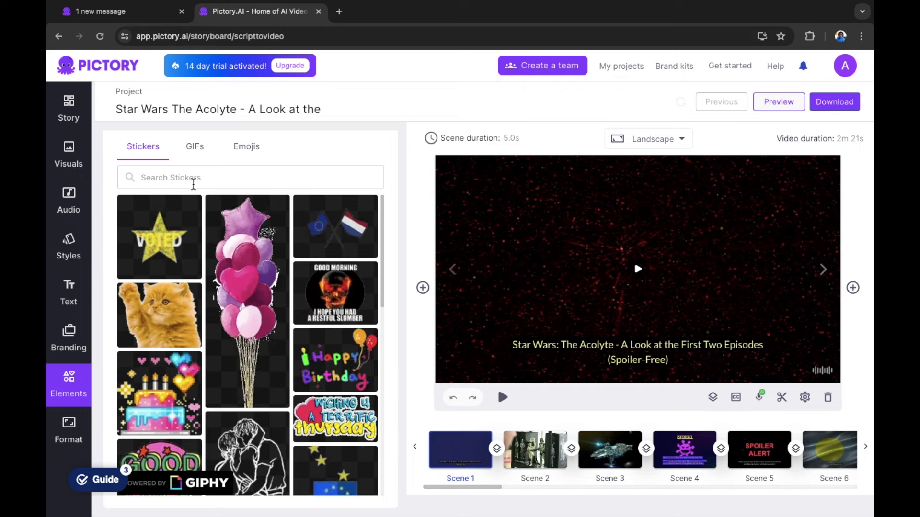
pyautogui.click(161, 259)
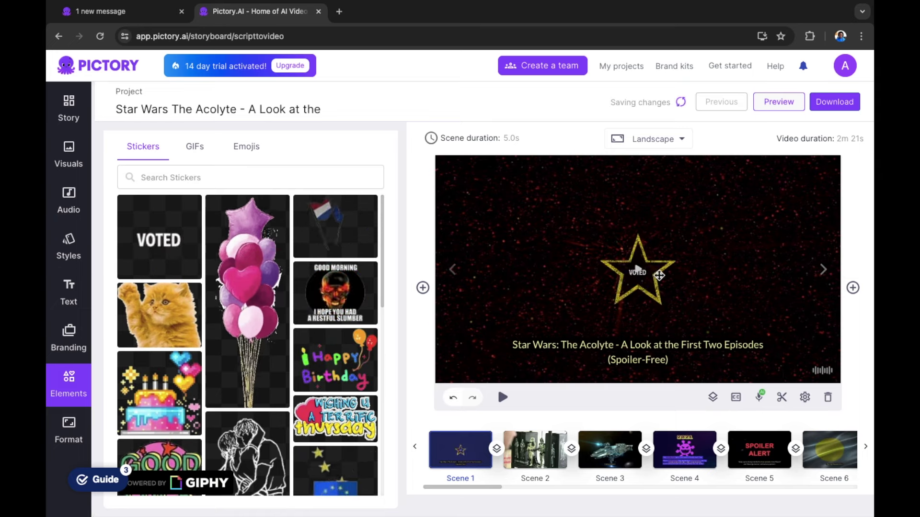
# Step: Enlarge the yellow star "VOTED" sticker in scene 1 slightly and move it down and left, just above the caption
pyautogui.click(638, 271)
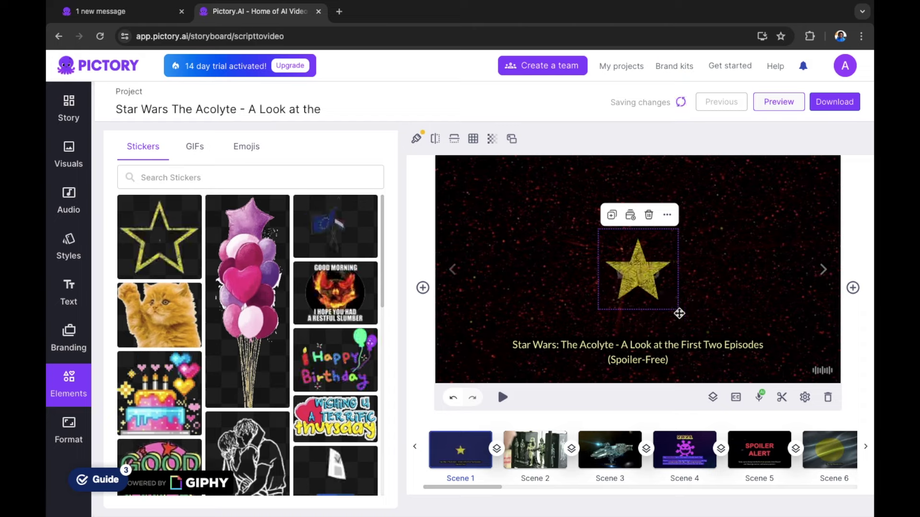
pyautogui.moveTo(678, 310); pyautogui.dragTo(688, 319)
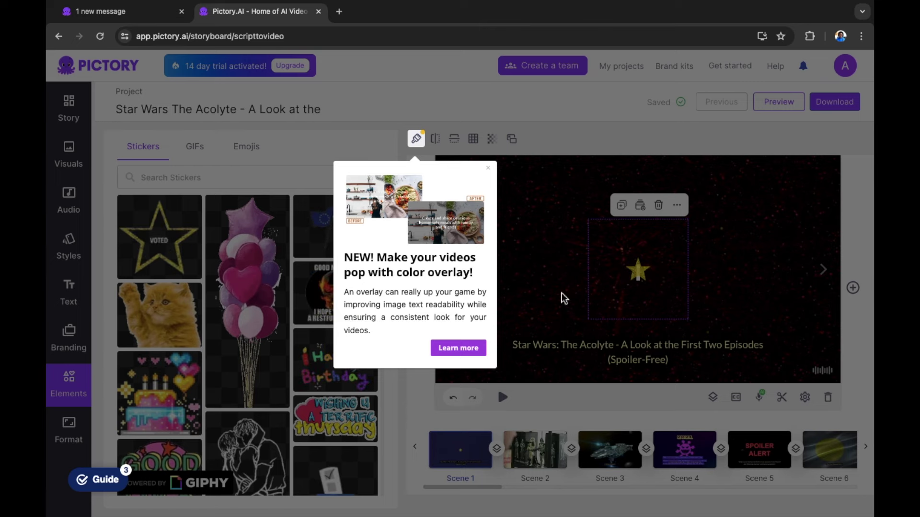
pyautogui.click(435, 273)
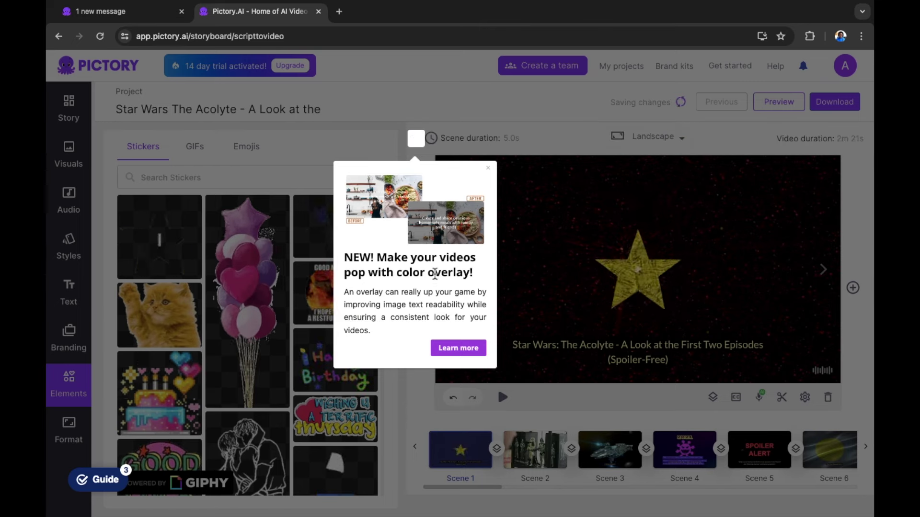
pyautogui.click(436, 275)
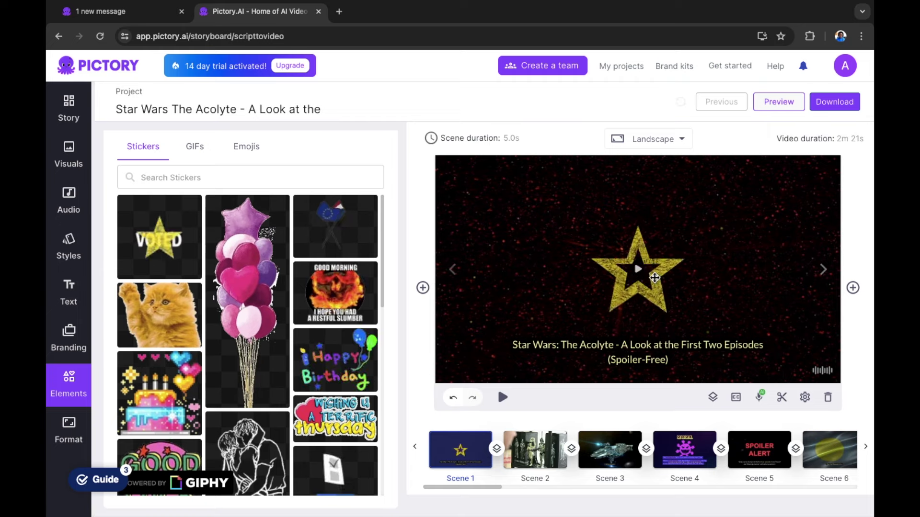
pyautogui.moveTo(666, 269); pyautogui.dragTo(627, 287)
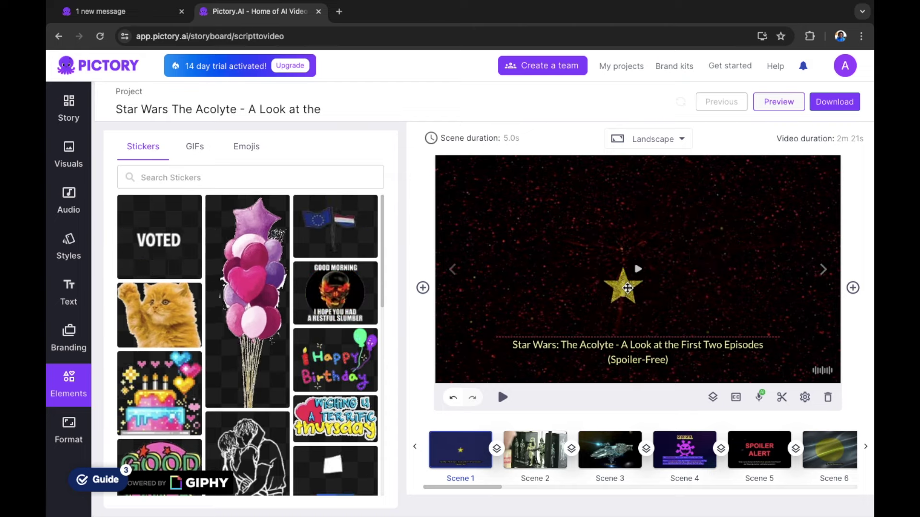
pyautogui.click(626, 287)
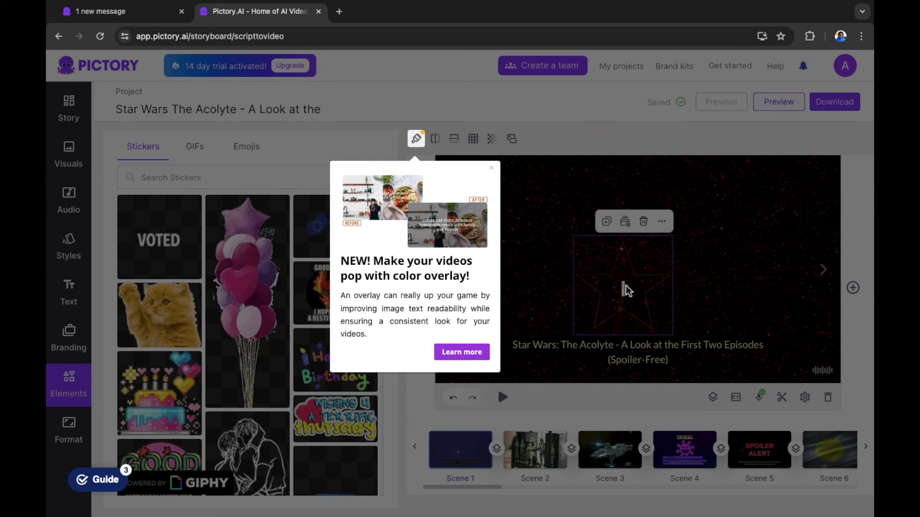
# Step: Read the color overlay introduction and bring up the color overlay settings for the star sticker
pyautogui.scroll(5, 411, 313)
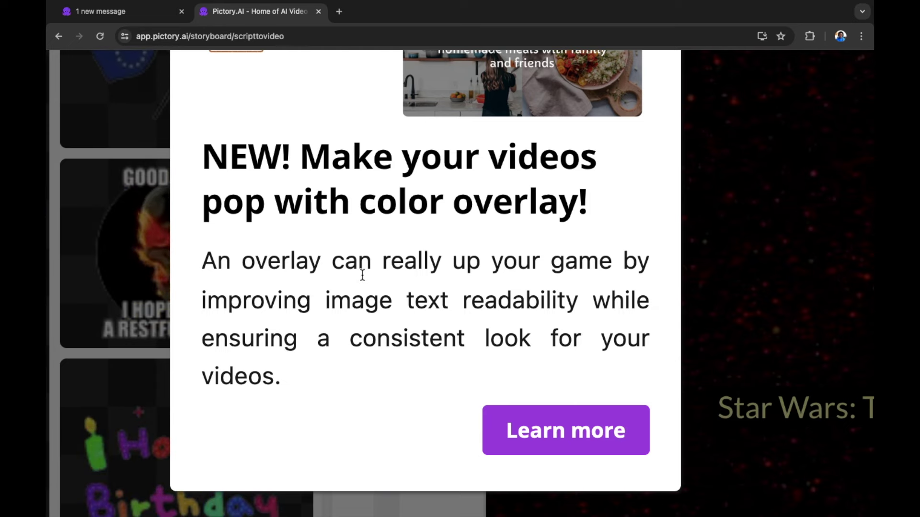
pyautogui.scroll(-3, 362, 276)
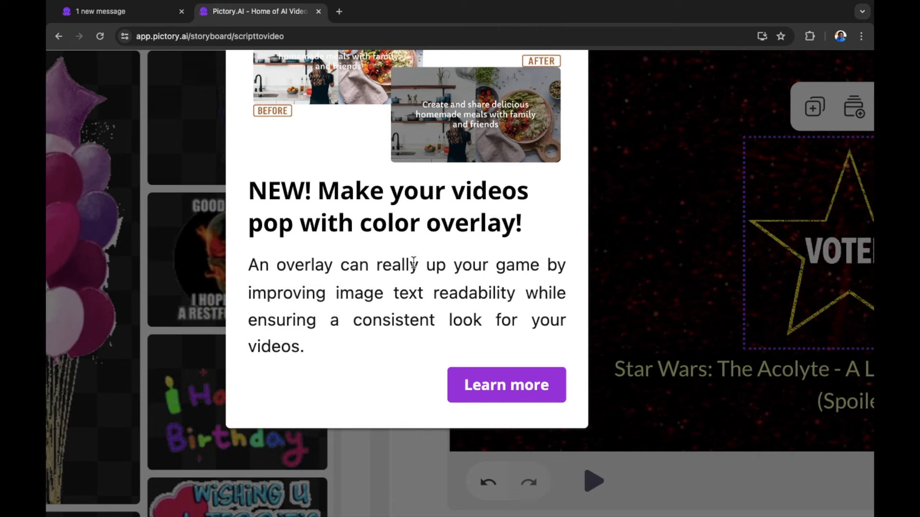
pyautogui.scroll(-5, 439, 276)
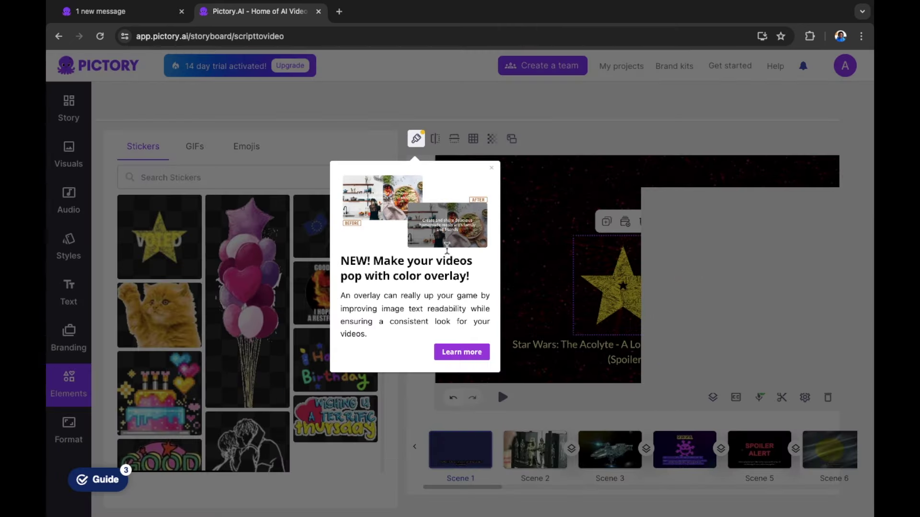
pyautogui.click(547, 193)
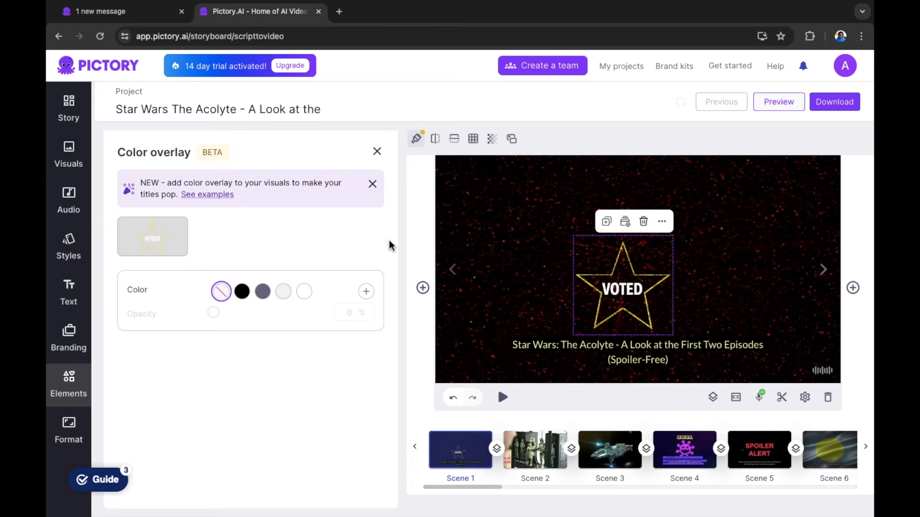
# Step: Read the "Why use color overlay?" help article with its before-and-after examples and settings, and return to the storyboard
pyautogui.click(209, 195)
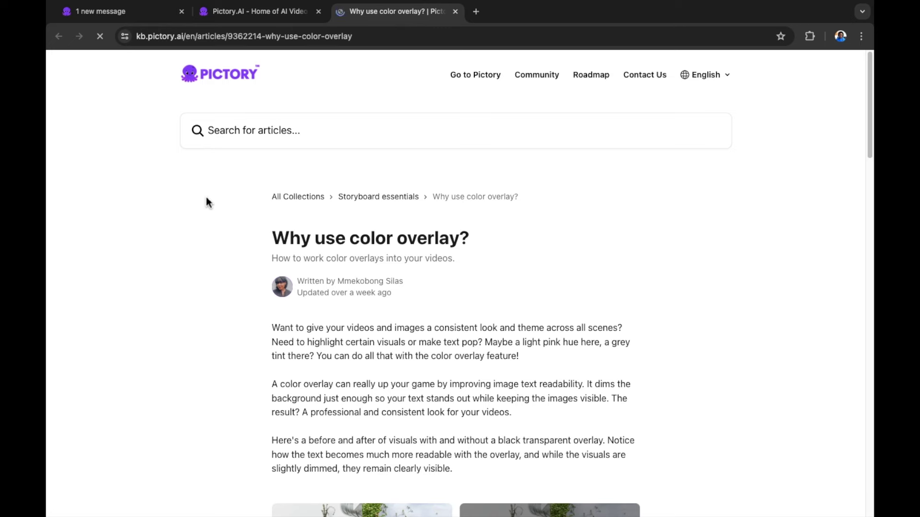
pyautogui.scroll(-5, 482, 302)
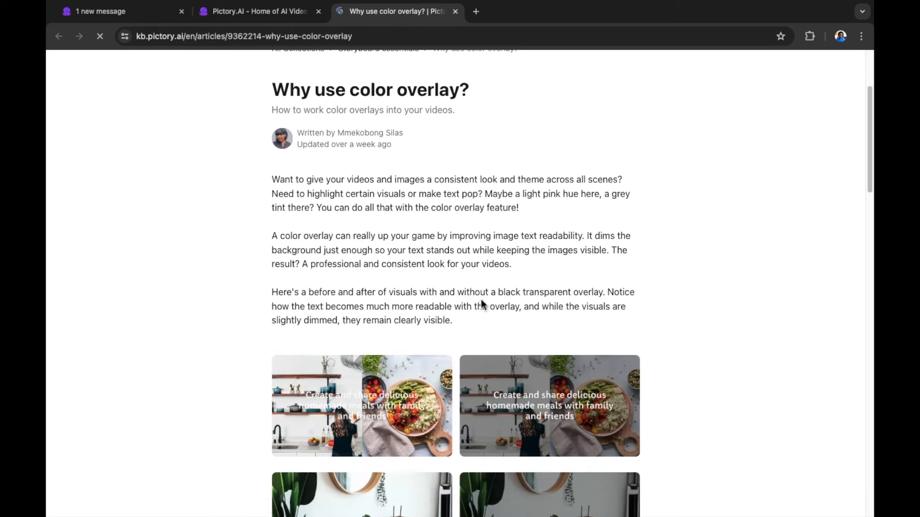
pyautogui.scroll(-5, 484, 307)
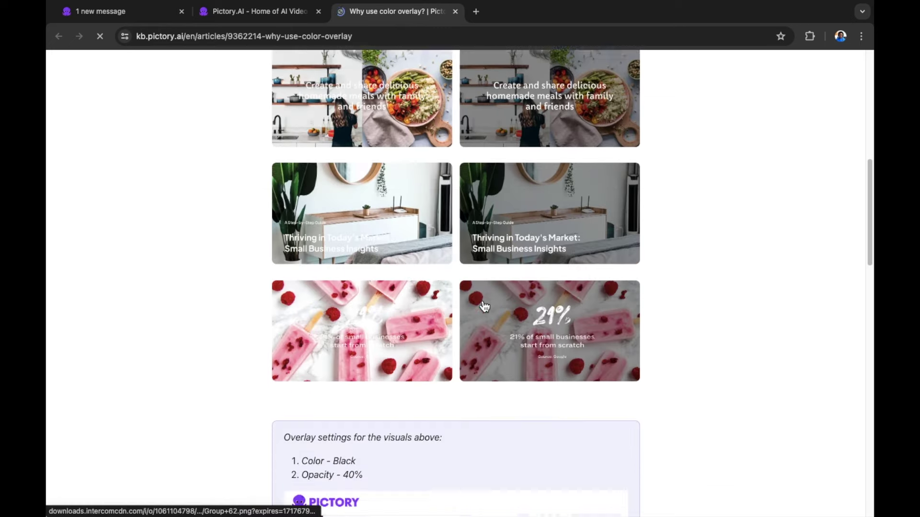
pyautogui.scroll(-10, 485, 307)
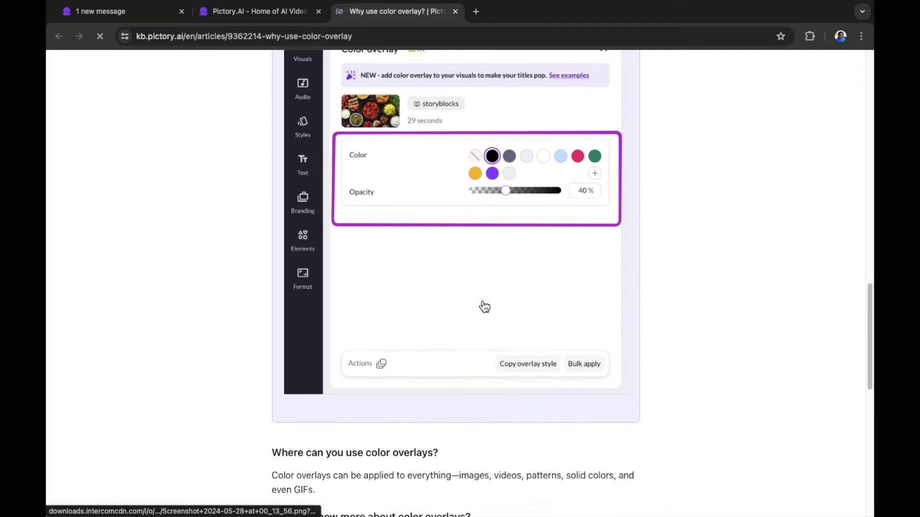
pyautogui.scroll(-6, 485, 306)
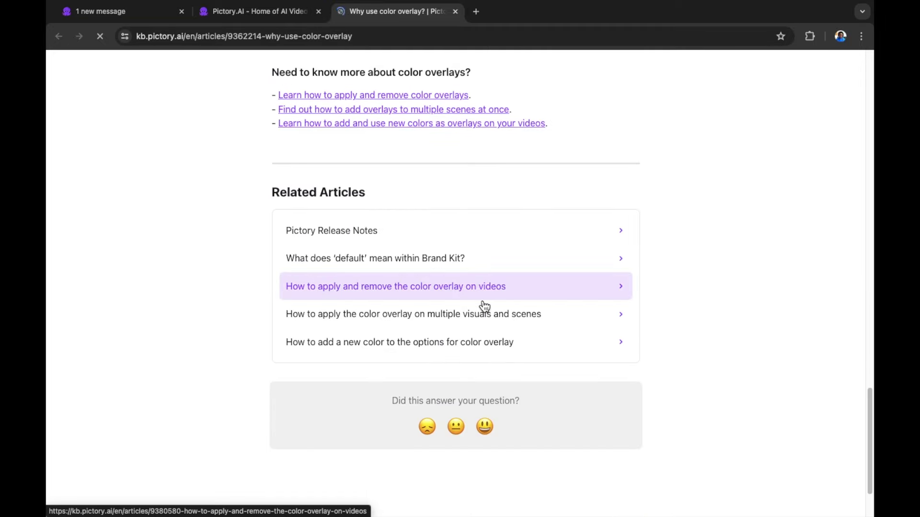
pyautogui.scroll(20, 485, 306)
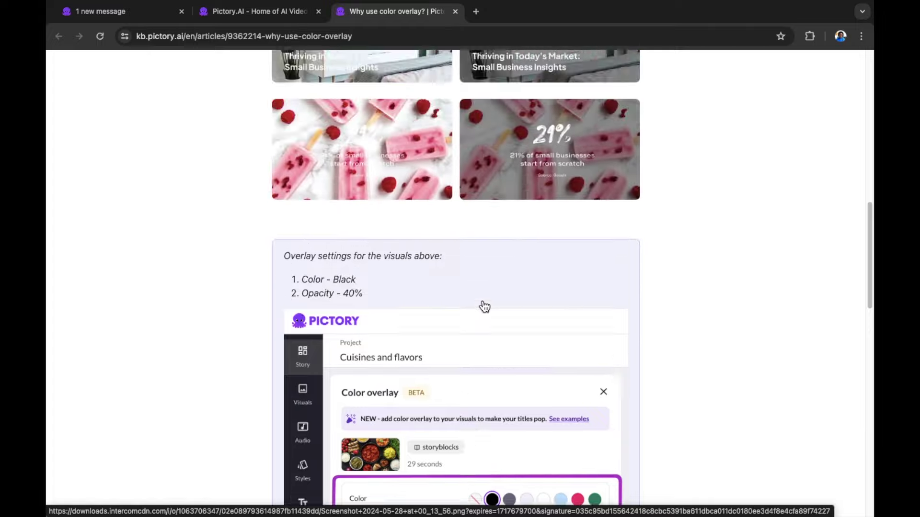
pyautogui.press('super+w')
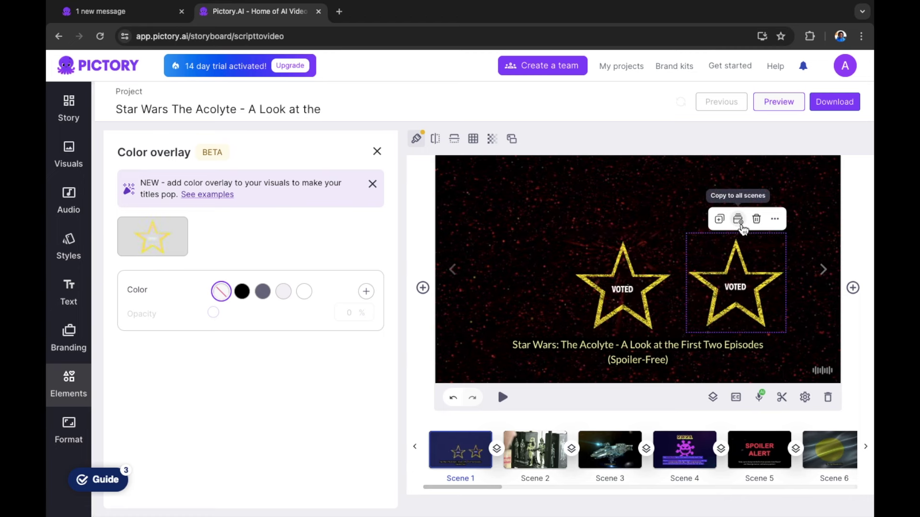
# Step: Check the duplicate star sticker's further options, and delete both the duplicate and the original "VOTED" sticker from scene 1
pyautogui.click(775, 220)
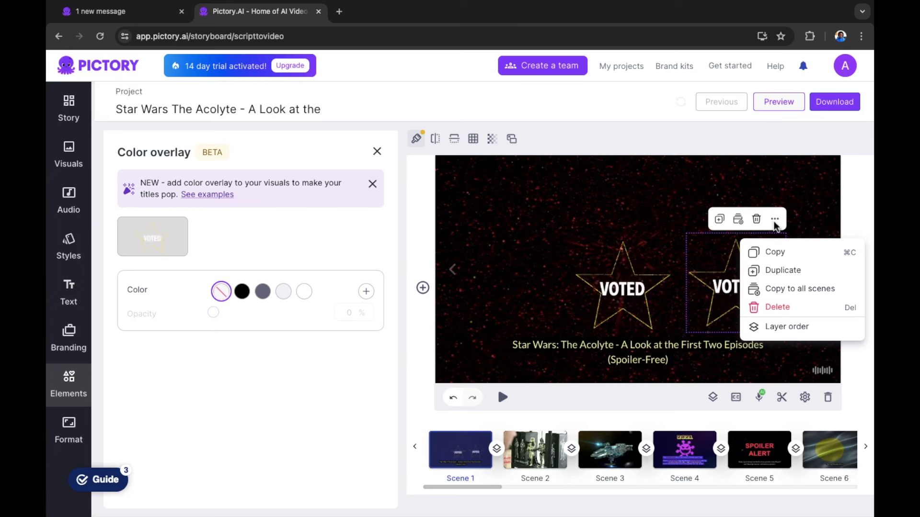
pyautogui.click(706, 282)
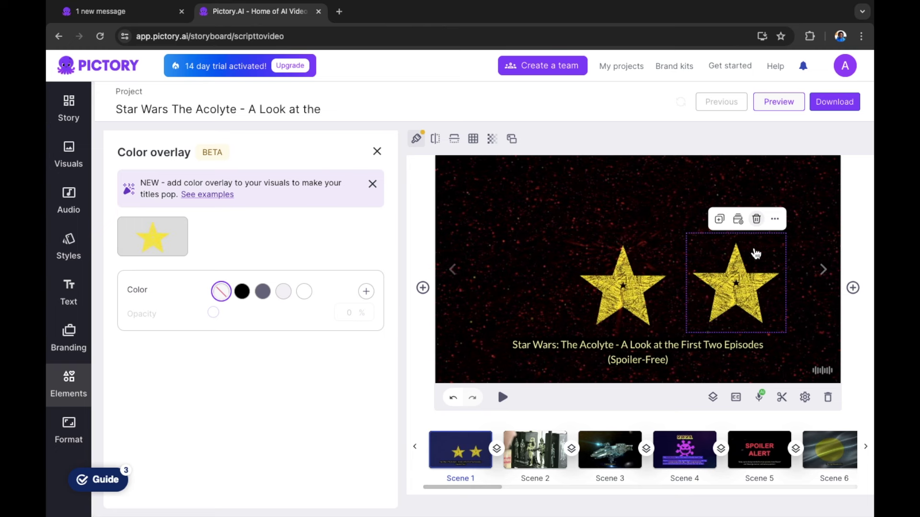
pyautogui.click(757, 219)
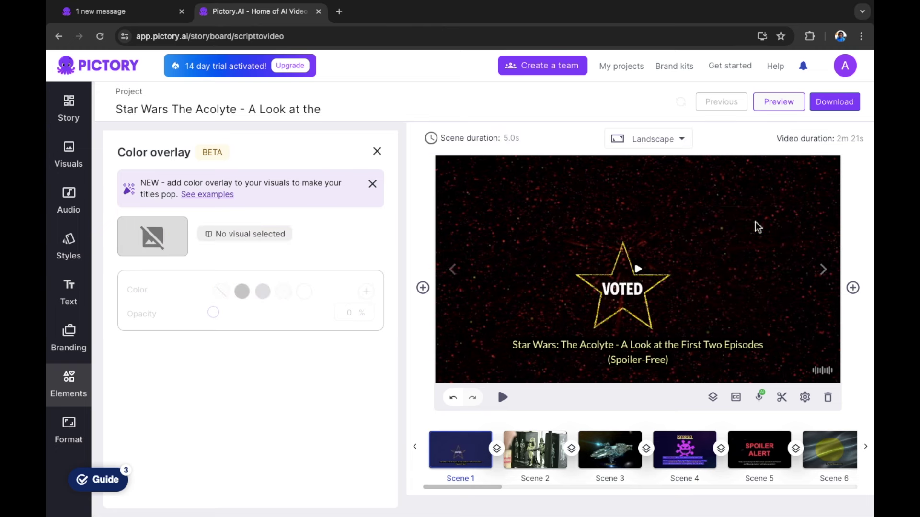
pyautogui.click(626, 293)
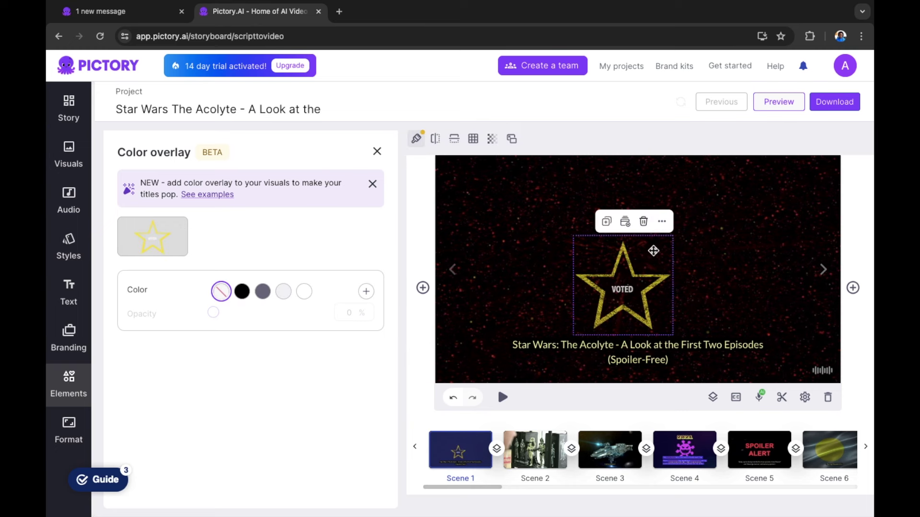
pyautogui.click(644, 221)
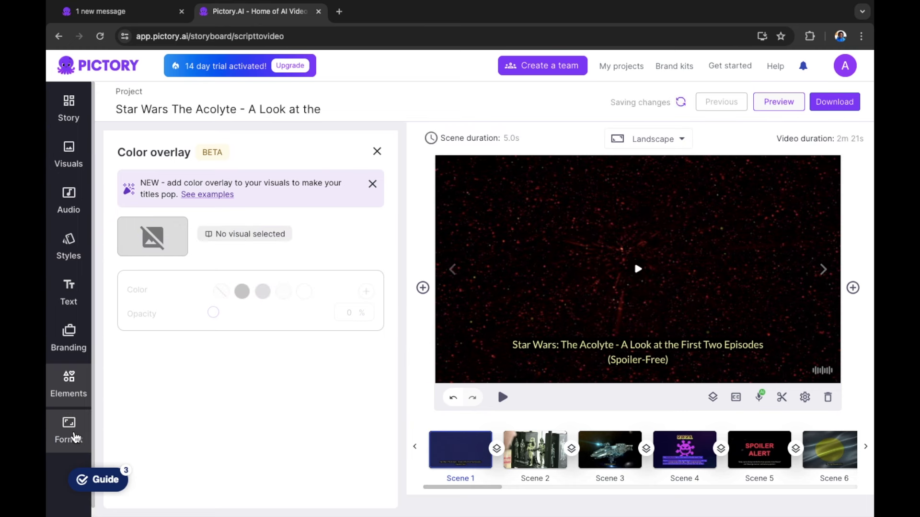
# Step: Turn on "Optimize generated video for size" in the video format settings
pyautogui.click(74, 436)
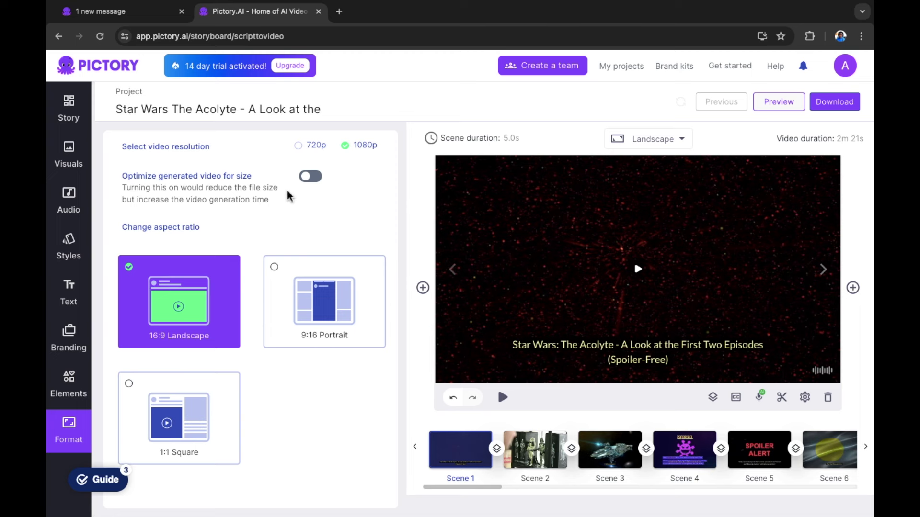
pyautogui.click(310, 179)
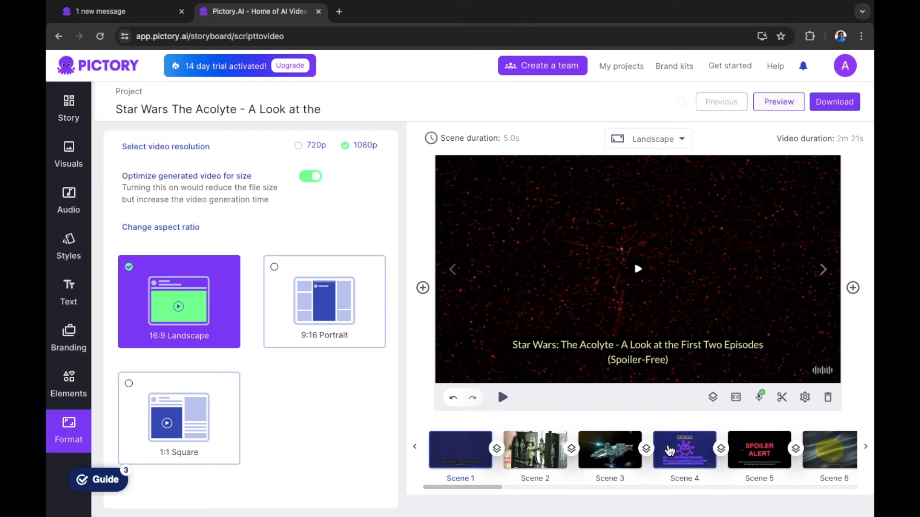
# Step: Apply the library text style with orange text on a blue highlight ("Blue and bo...") to the scene 1 caption
pyautogui.click(617, 357)
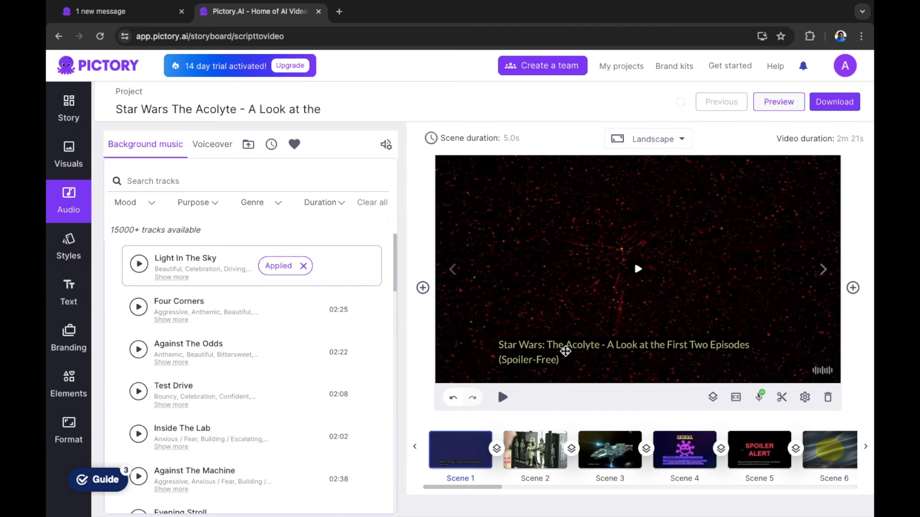
pyautogui.click(566, 352)
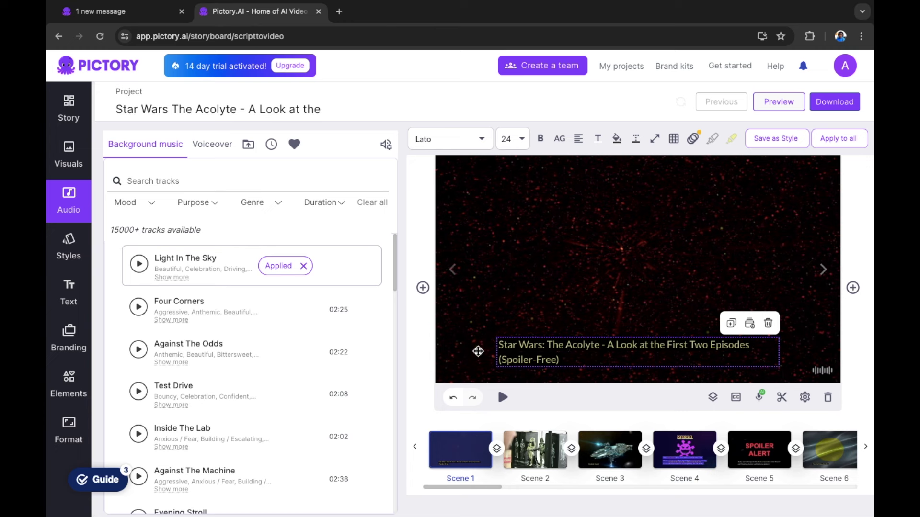
pyautogui.click(69, 152)
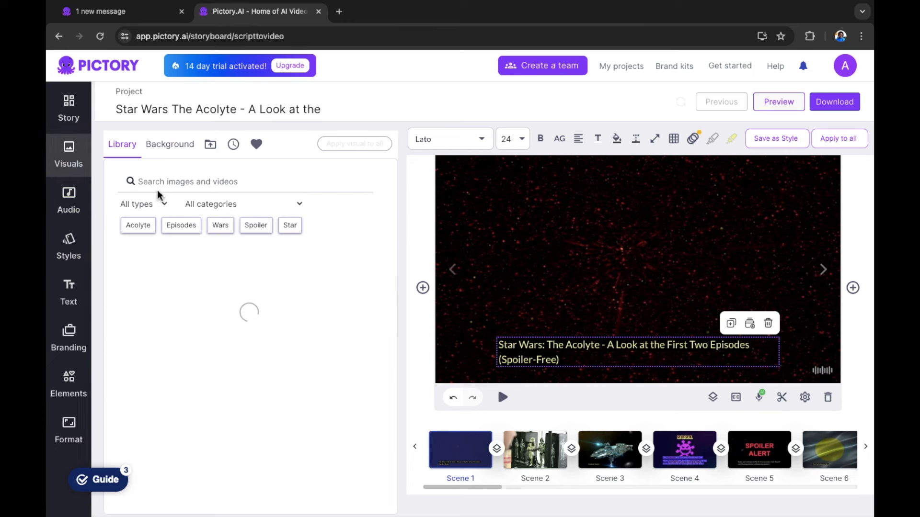
pyautogui.click(86, 263)
pyautogui.click(332, 256)
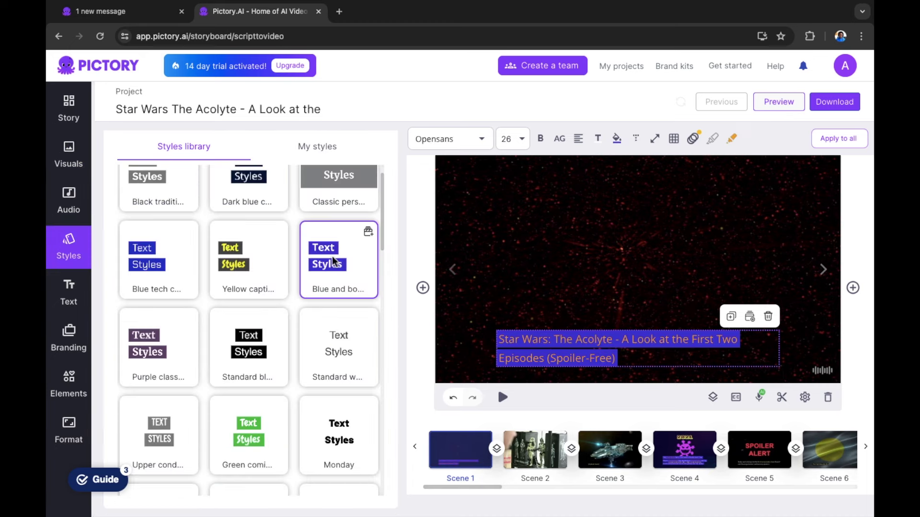
# Step: Apply the same blue-highlight text style to the captions of scenes 2 and 3, and extend it to all scenes
pyautogui.click(537, 454)
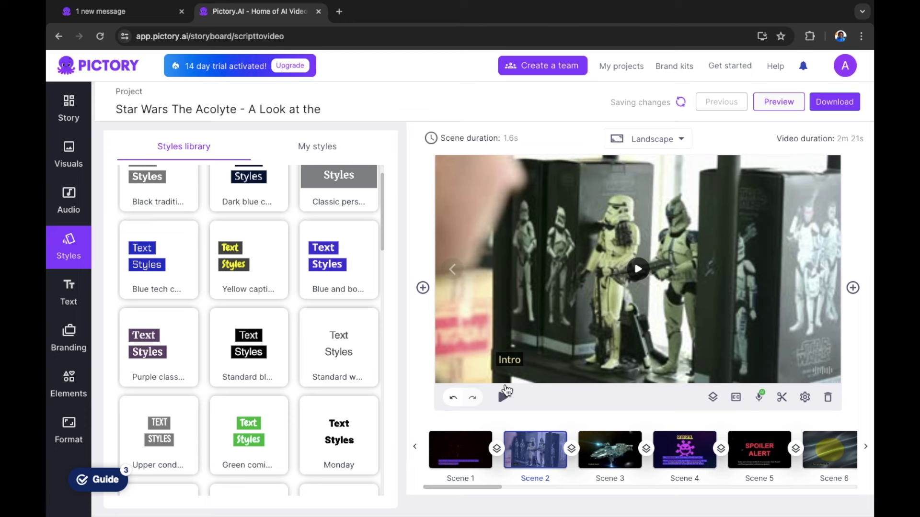
pyautogui.click(332, 262)
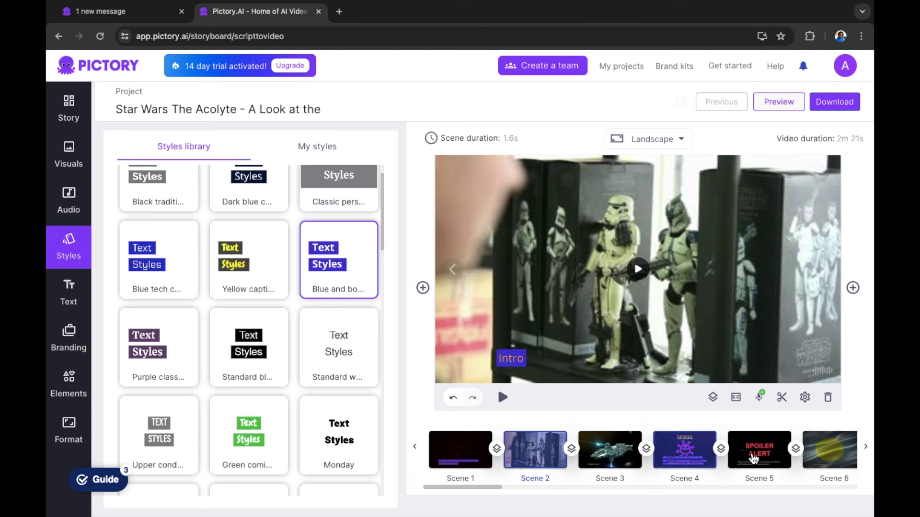
pyautogui.click(610, 457)
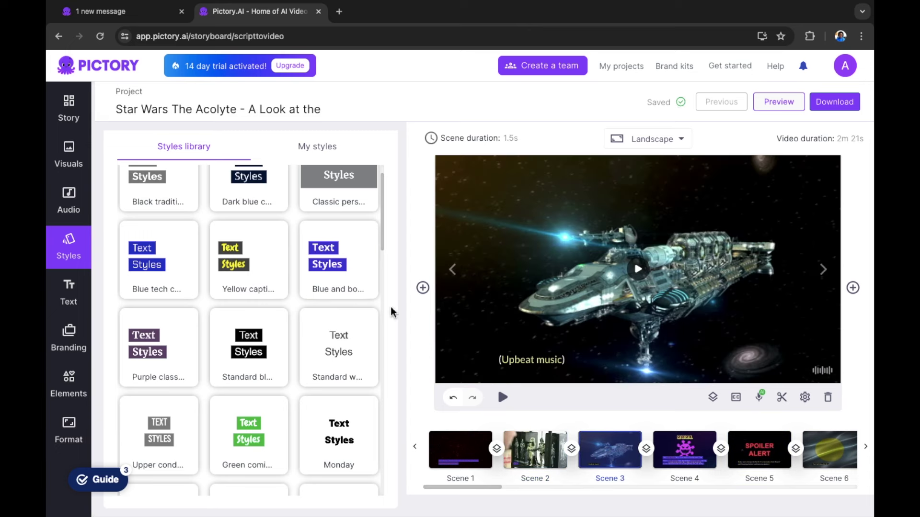
pyautogui.click(350, 272)
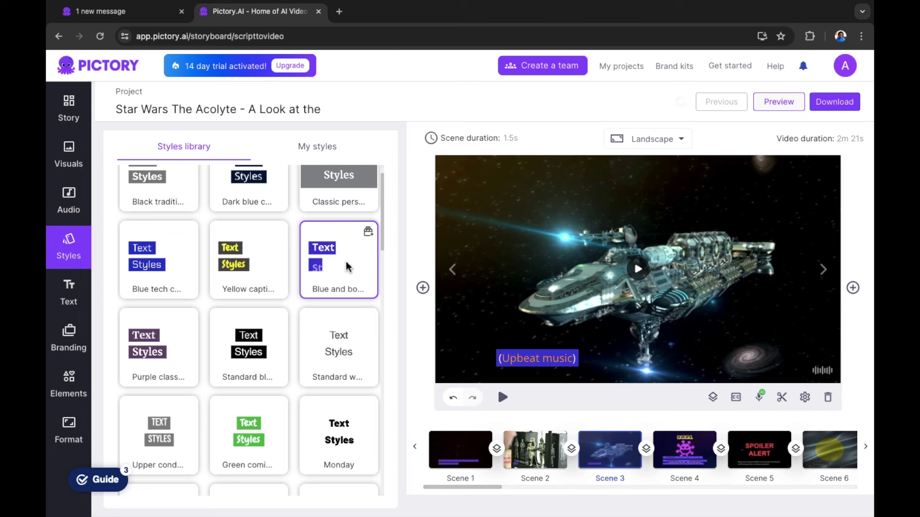
pyautogui.click(368, 234)
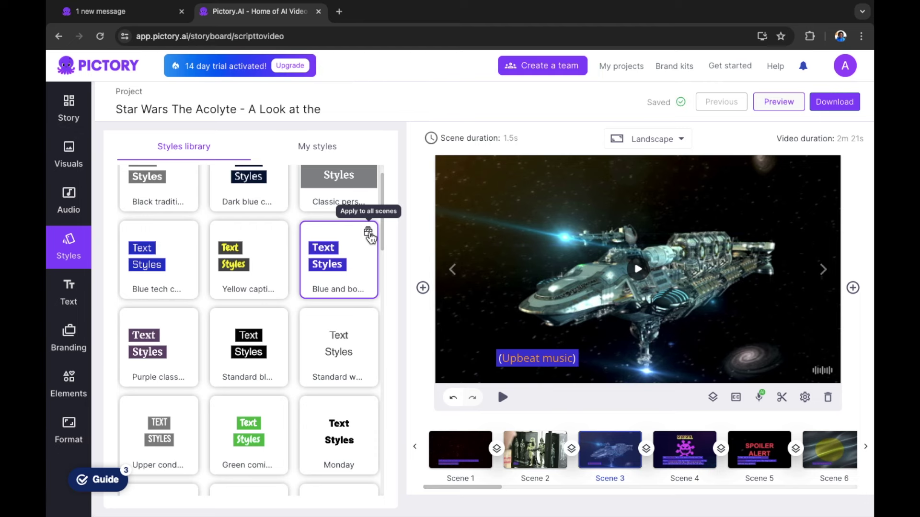
# Step: Look through the remaining library text styles and open the visuals library for scene 1
pyautogui.scroll(-10, 258, 364)
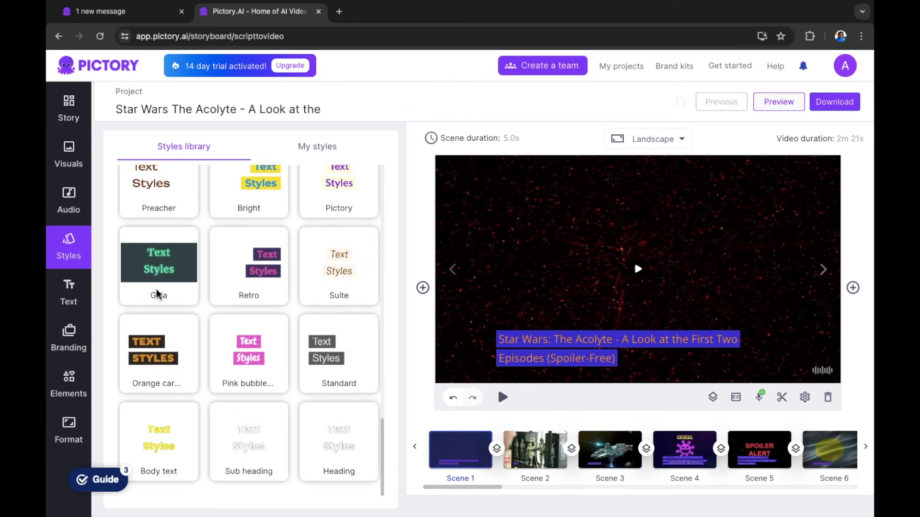
pyautogui.click(70, 152)
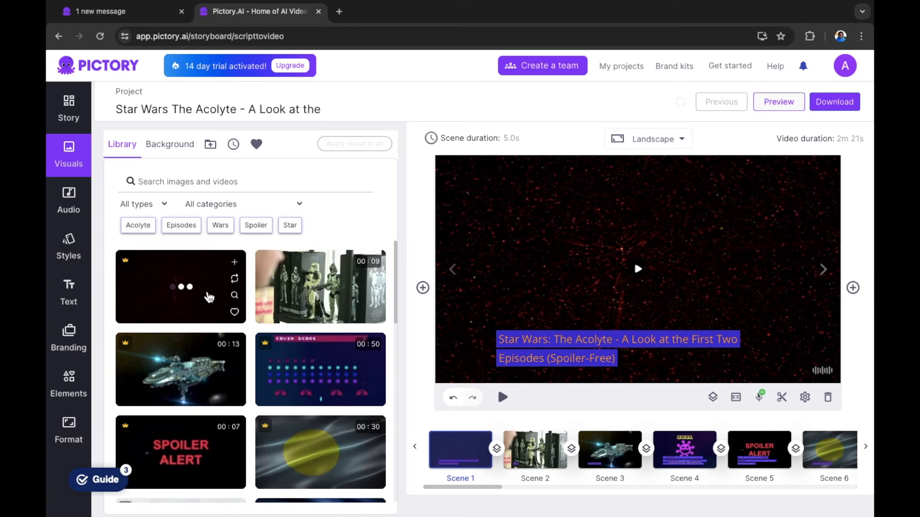
# Step: Search the visuals library for "star wars acolyte" and look through the clips for scene 1
pyautogui.click(222, 182)
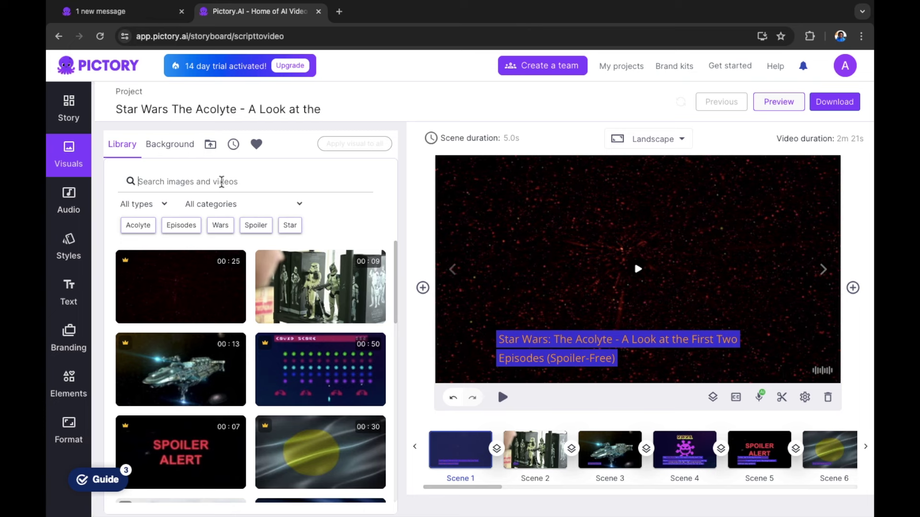
pyautogui.write('star')
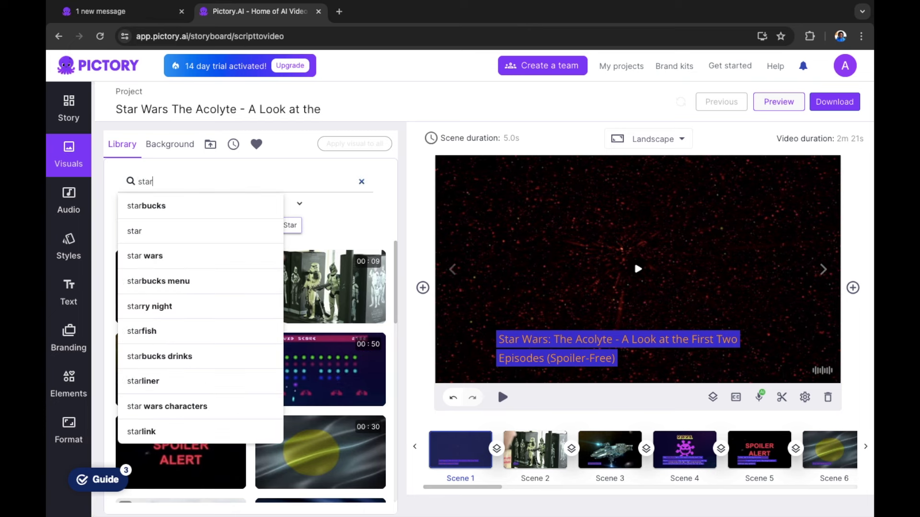
pyautogui.write(' wars')
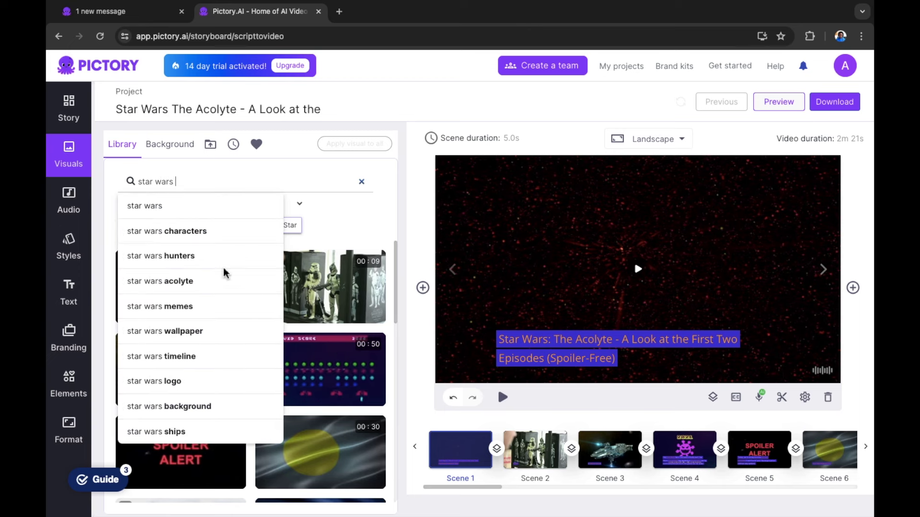
pyautogui.click(196, 283)
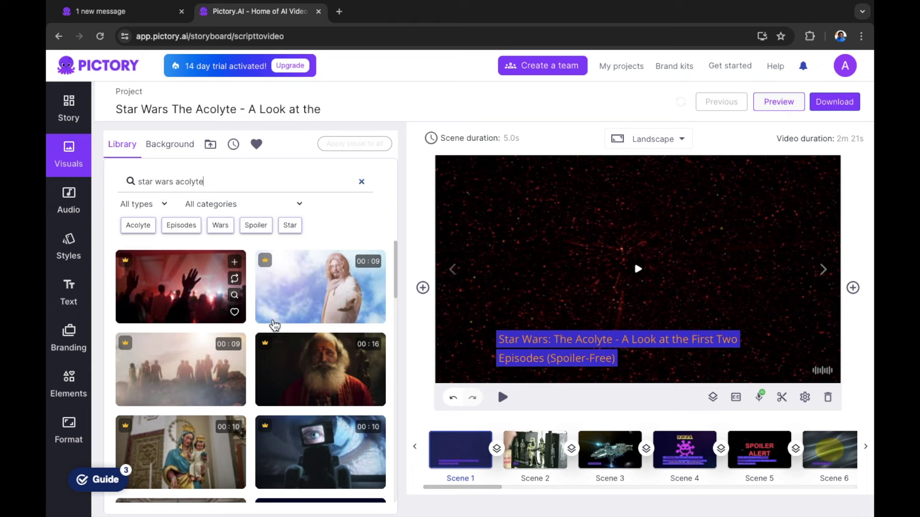
pyautogui.scroll(-5, 295, 364)
pyautogui.scroll(-4, 293, 359)
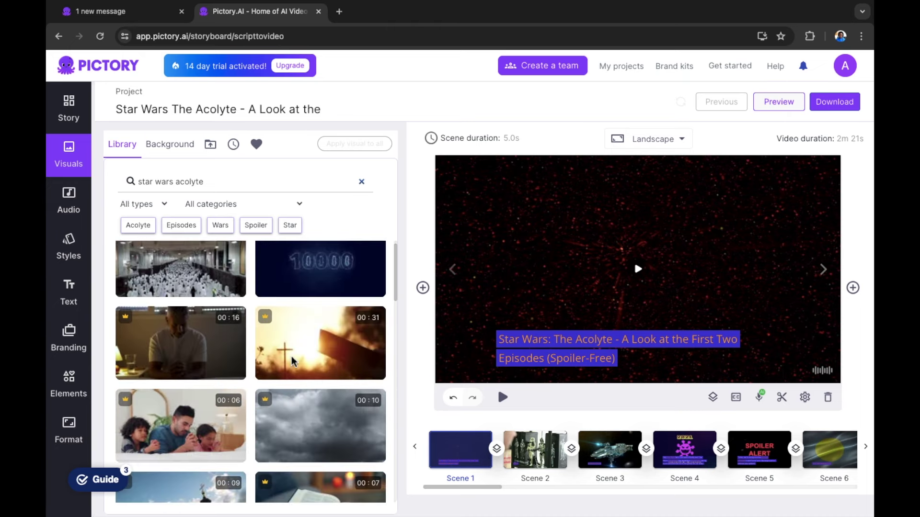
pyautogui.scroll(5, 272, 298)
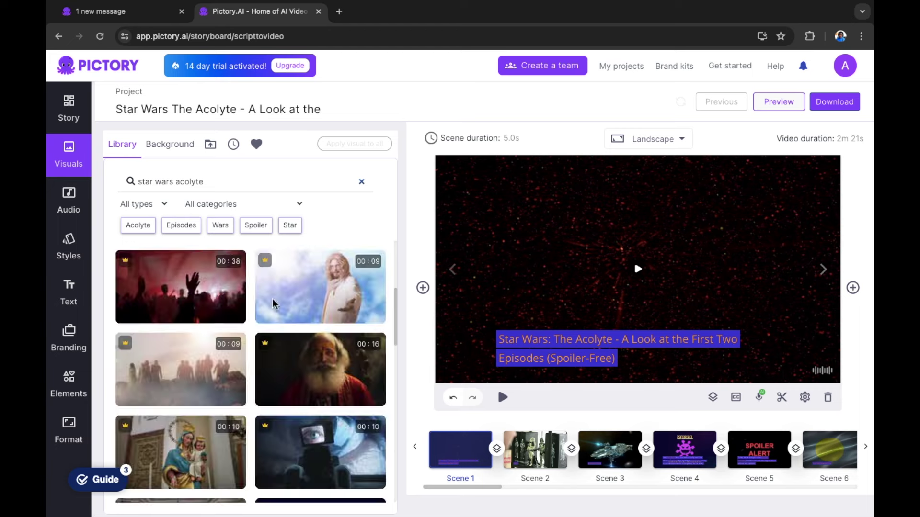
# Step: Change the visuals search to "star wars" within the Arts and Entertainment category
pyautogui.click(220, 181)
pyautogui.press('BackSpace')
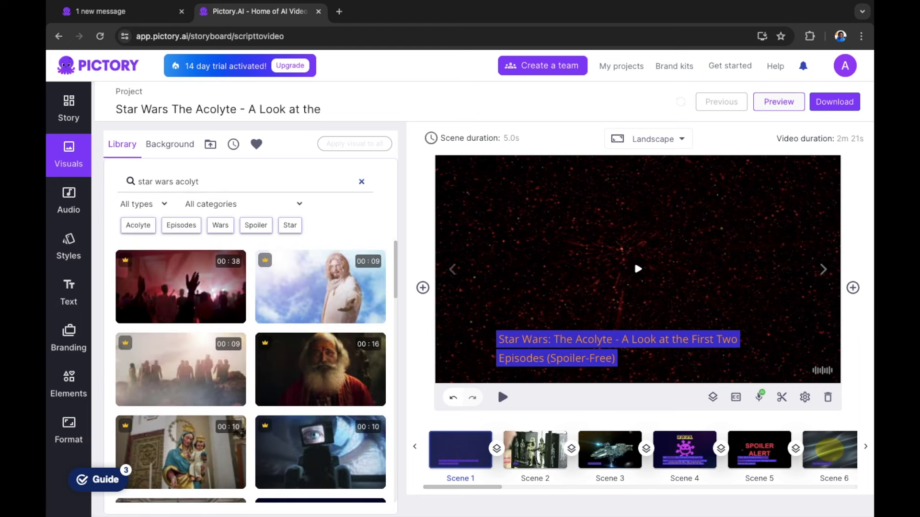
pyautogui.press('Return')
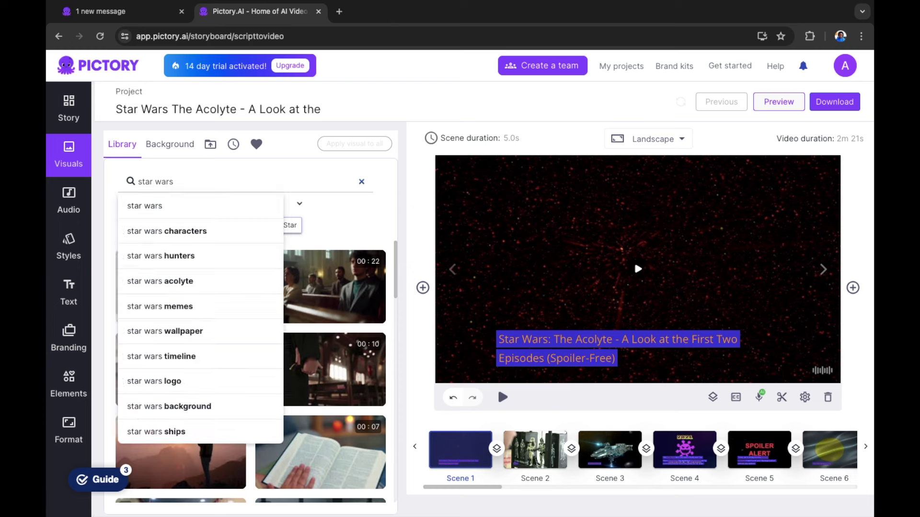
pyautogui.click(415, 238)
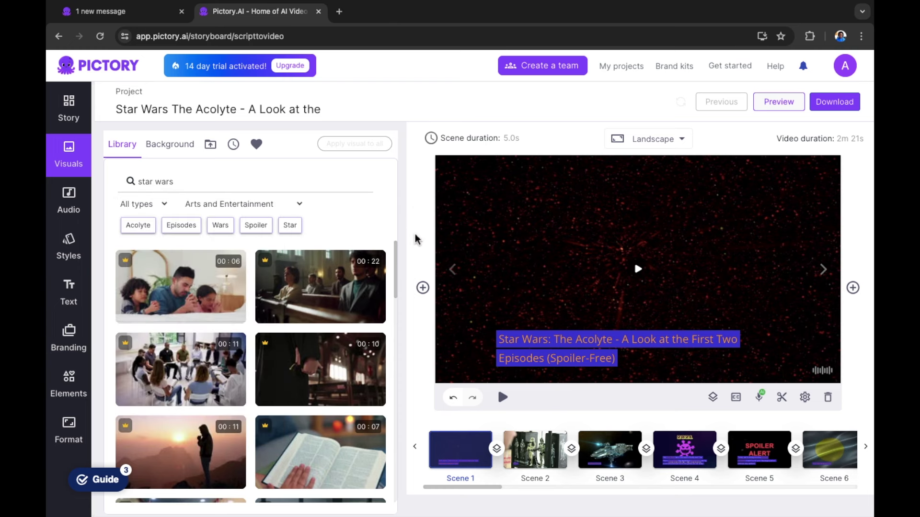
pyautogui.click(283, 208)
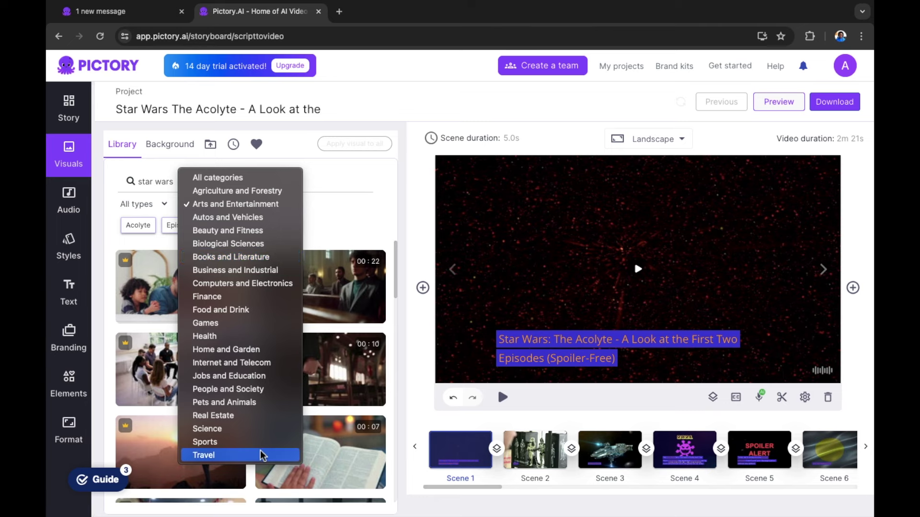
pyautogui.click(410, 245)
# Step: Replace the "Spoiler Alert" visual of scene 5 with the 14-second Yoda statue clip from the star wars search
pyautogui.scroll(-2, 298, 436)
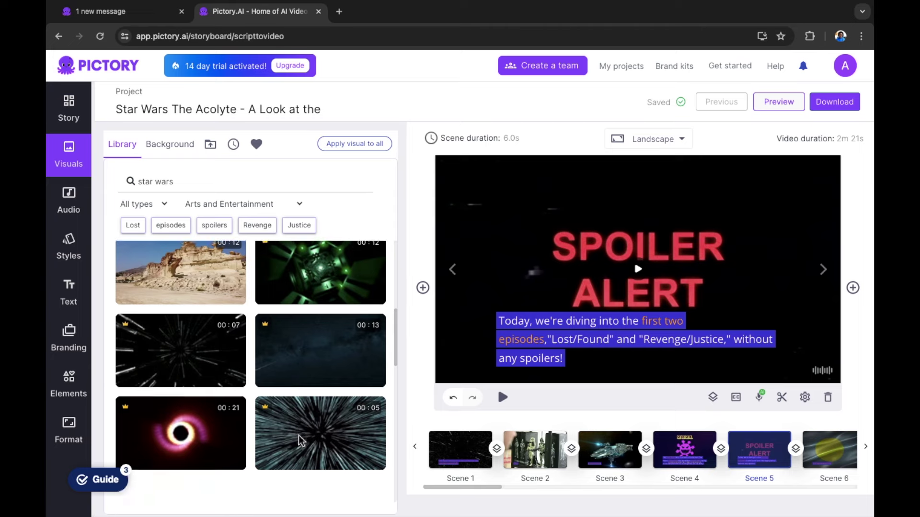
pyautogui.scroll(-4, 298, 436)
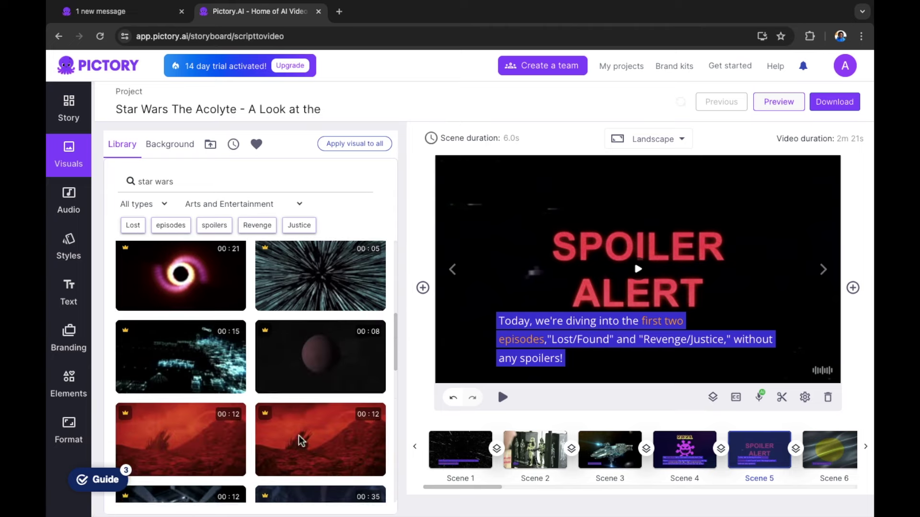
pyautogui.scroll(-3, 314, 434)
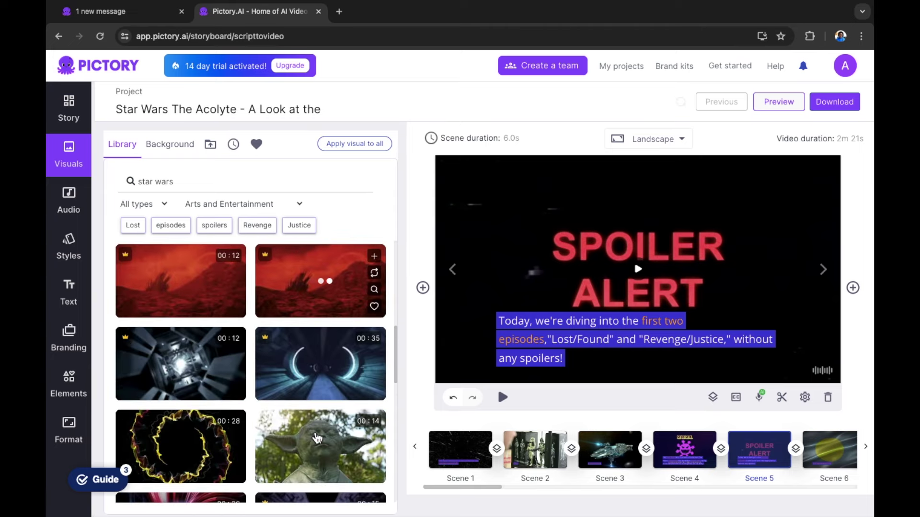
pyautogui.moveTo(291, 429)
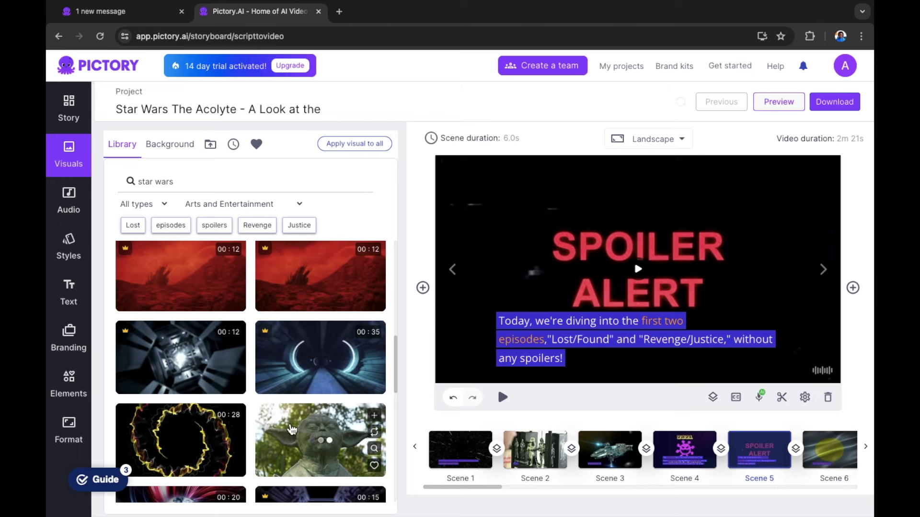
pyautogui.scroll(-3, 297, 417)
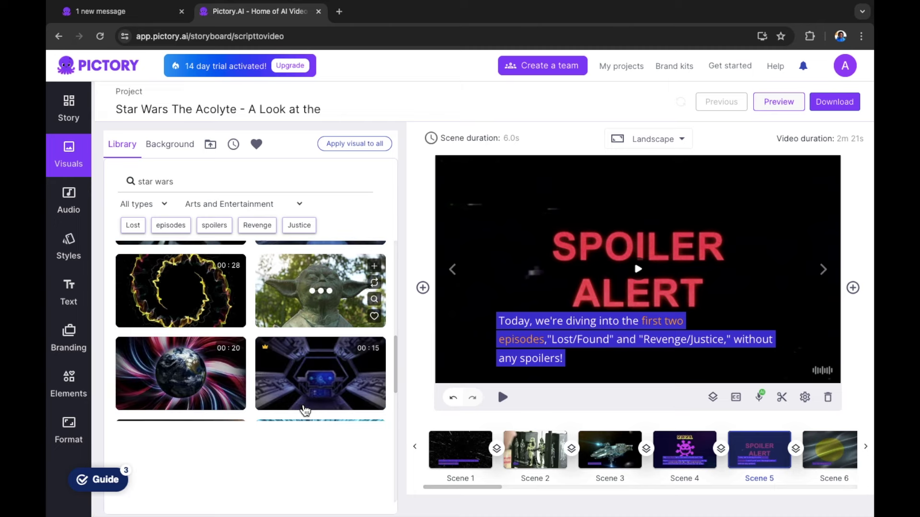
pyautogui.scroll(1, 301, 404)
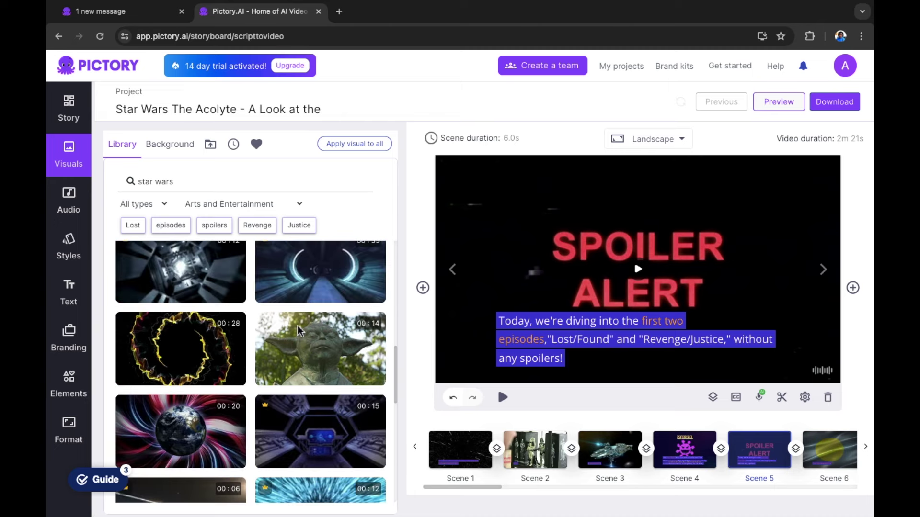
pyautogui.click(298, 364)
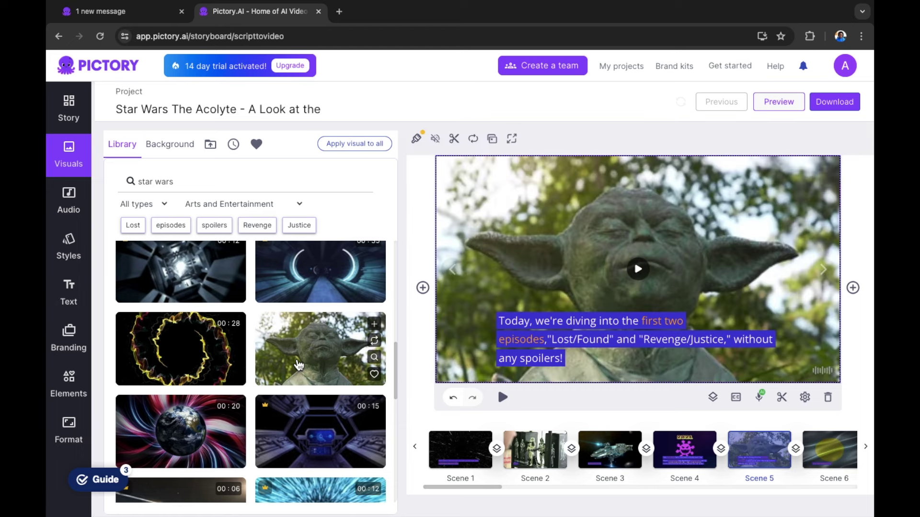
# Step: Replace the purple pixel-art visual of scene 4 with the 28-second Darth Vader clip
pyautogui.click(463, 458)
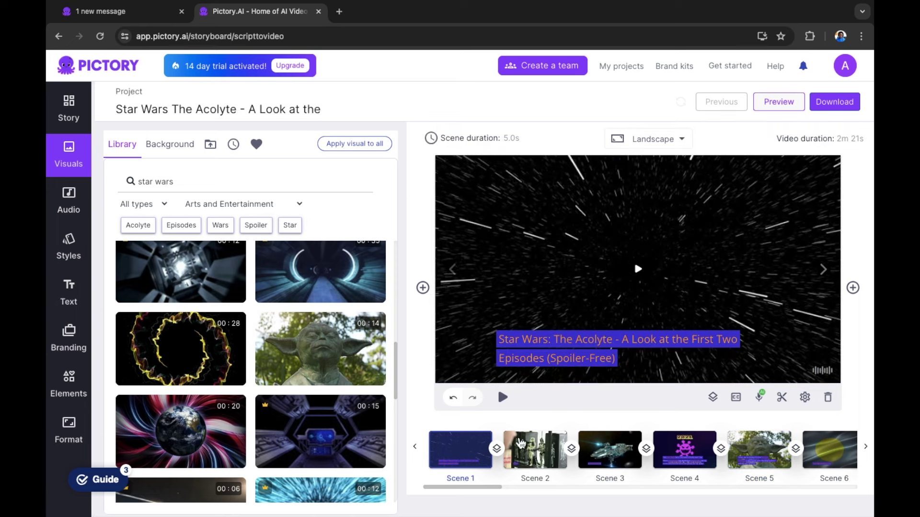
pyautogui.click(686, 450)
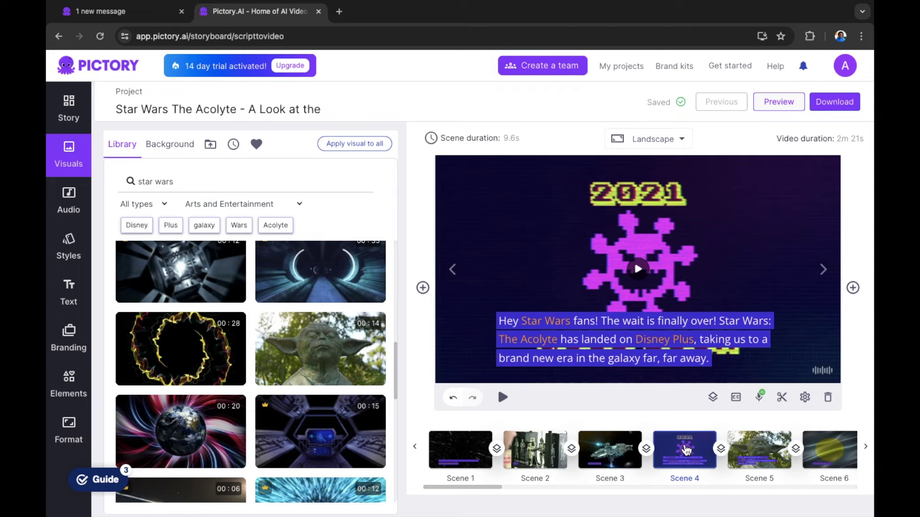
pyautogui.scroll(-2, 347, 388)
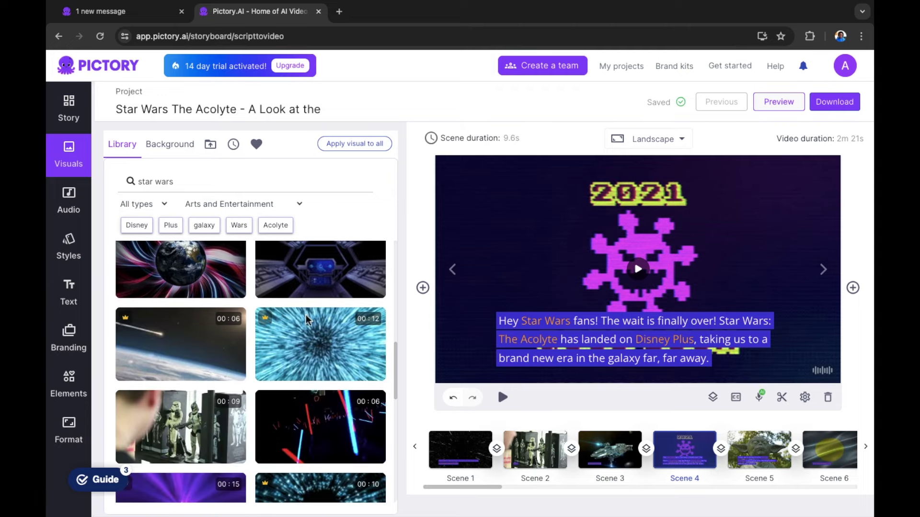
pyautogui.scroll(-2, 239, 398)
pyautogui.scroll(-8, 239, 398)
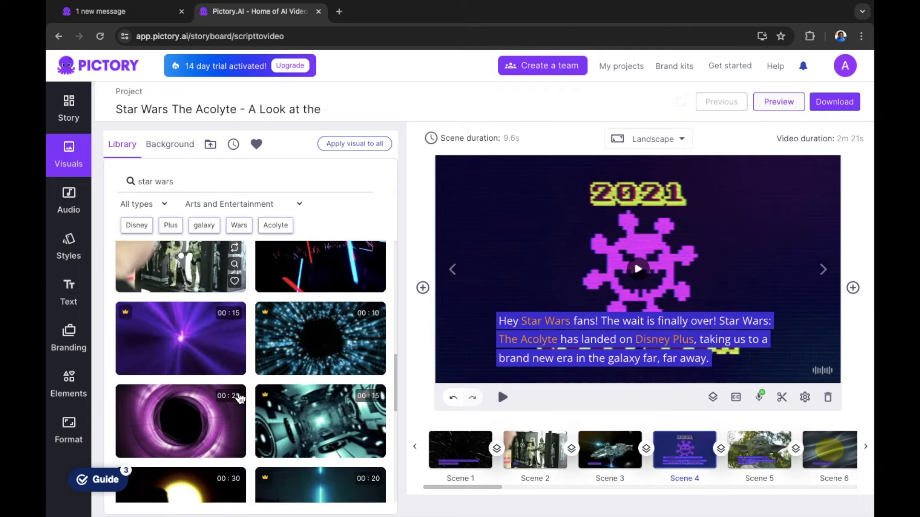
pyautogui.scroll(-2, 240, 398)
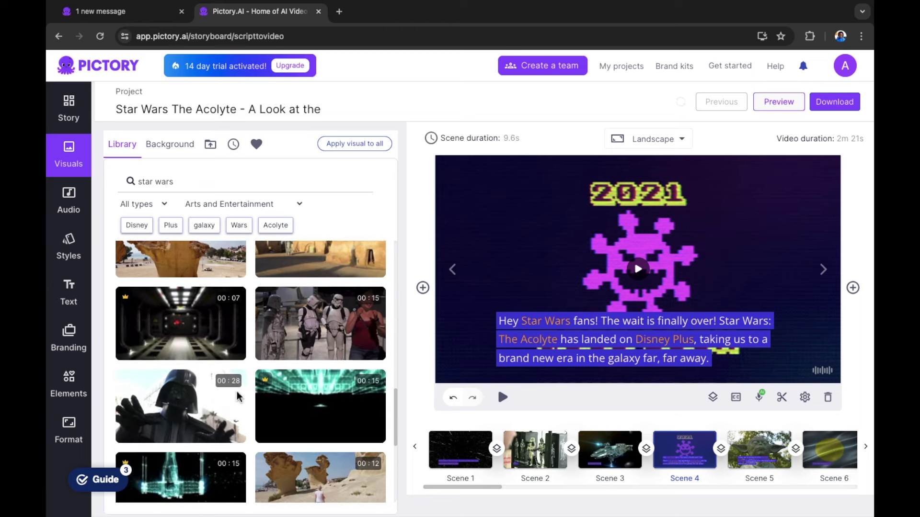
pyautogui.scroll(-1, 314, 355)
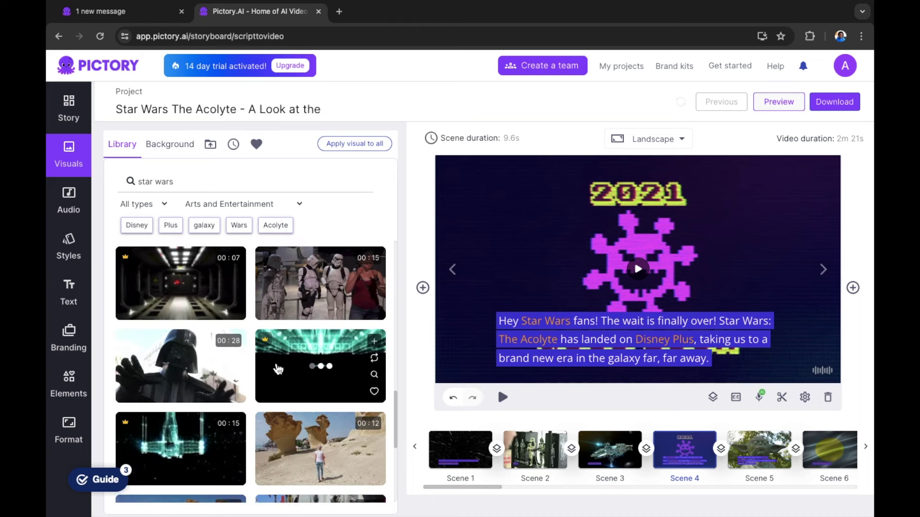
pyautogui.moveTo(177, 357)
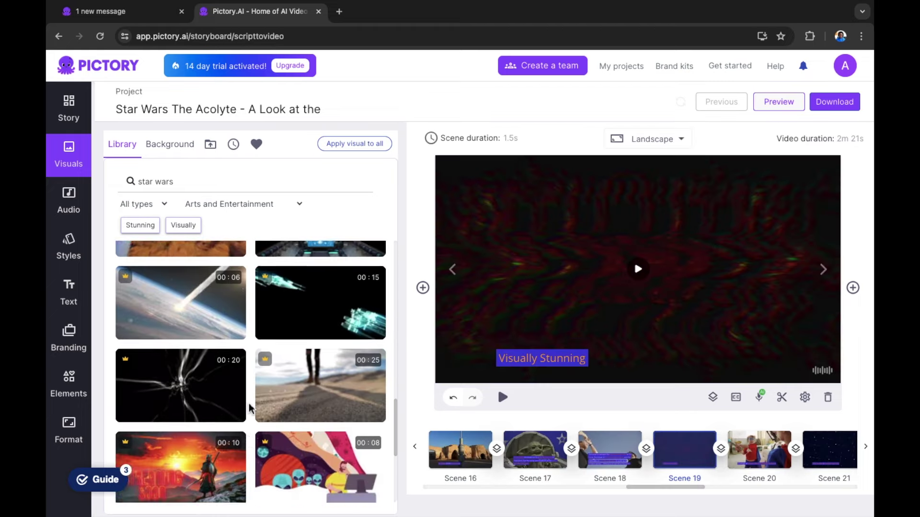
# Step: Replace the visual of scene 19 ("Visually Stunning") with the blue and purple light tunnel clip and play it in the scene
pyautogui.scroll(-6, 249, 408)
pyautogui.scroll(-6, 248, 404)
pyautogui.scroll(-1, 254, 398)
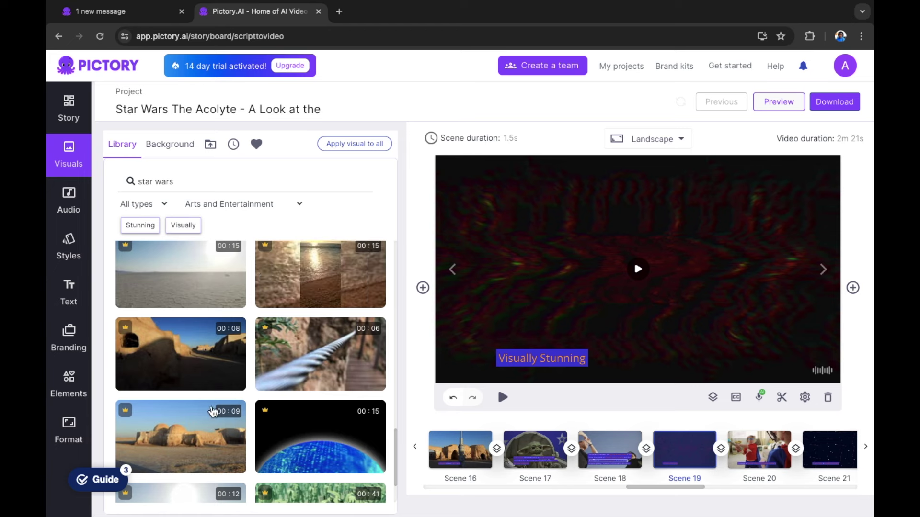
pyautogui.scroll(-8, 213, 412)
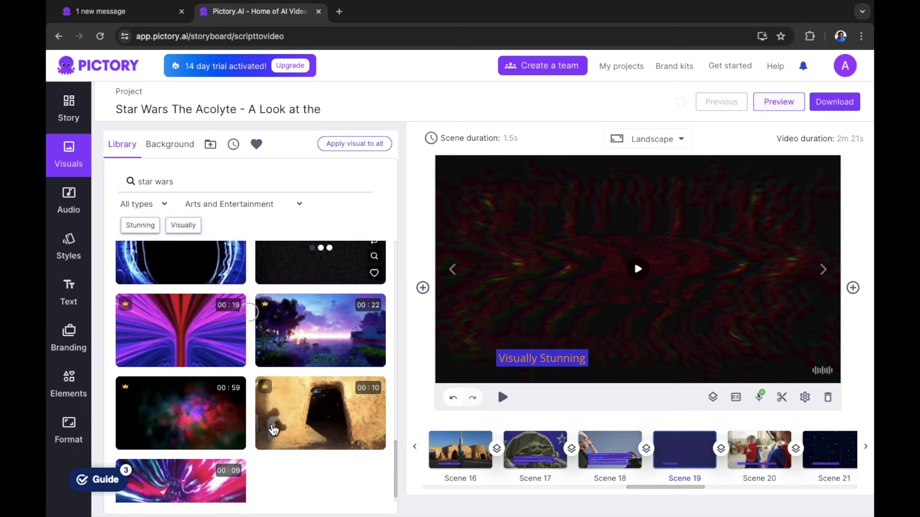
pyautogui.scroll(-1, 274, 429)
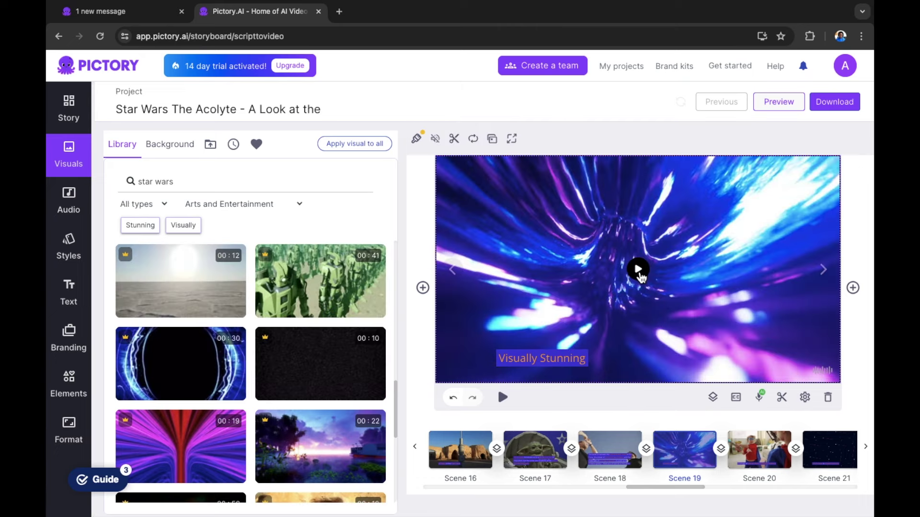
pyautogui.click(638, 270)
pyautogui.click(642, 277)
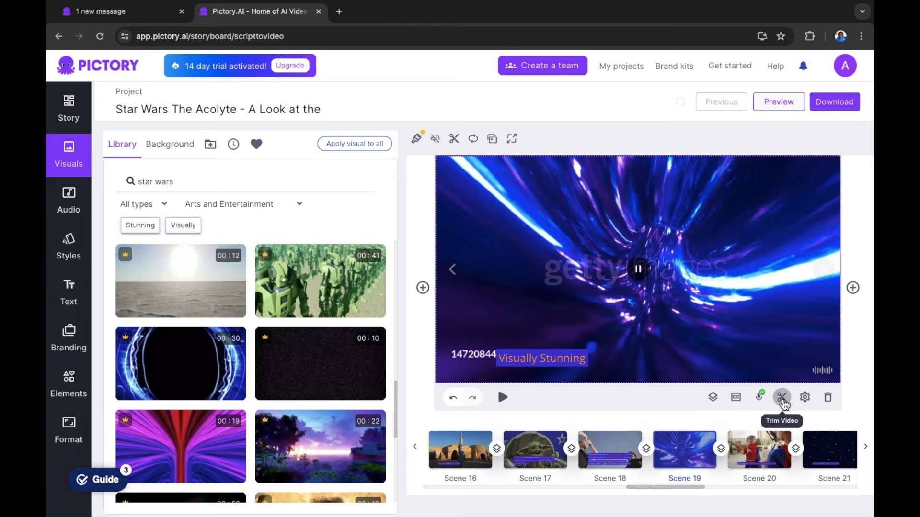
# Step: Trim the light tunnel clip in scene 19 to 1.6 s and update the scene duration to match the visual
pyautogui.click(782, 400)
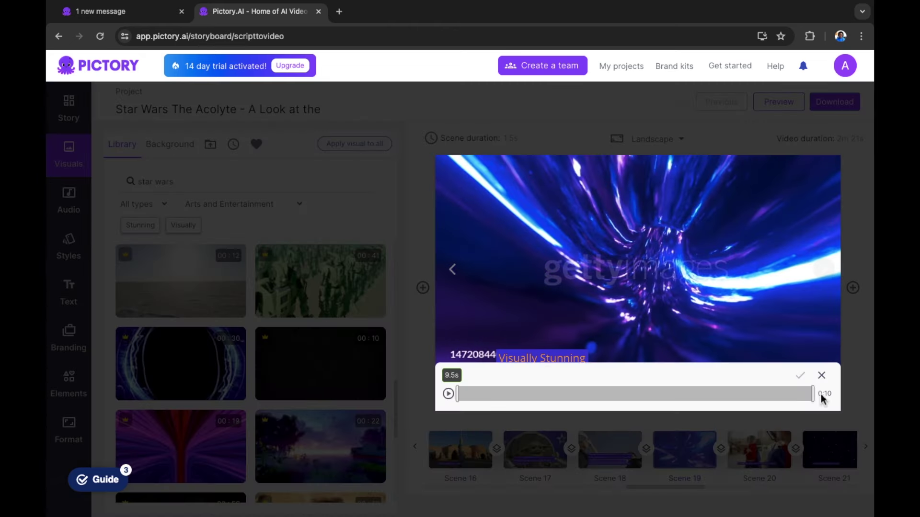
pyautogui.moveTo(815, 394); pyautogui.dragTo(513, 394)
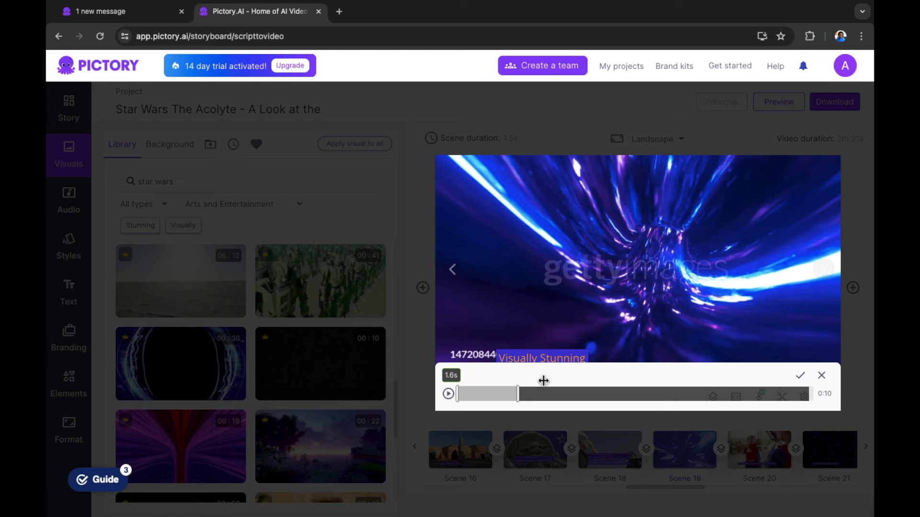
pyautogui.click(800, 376)
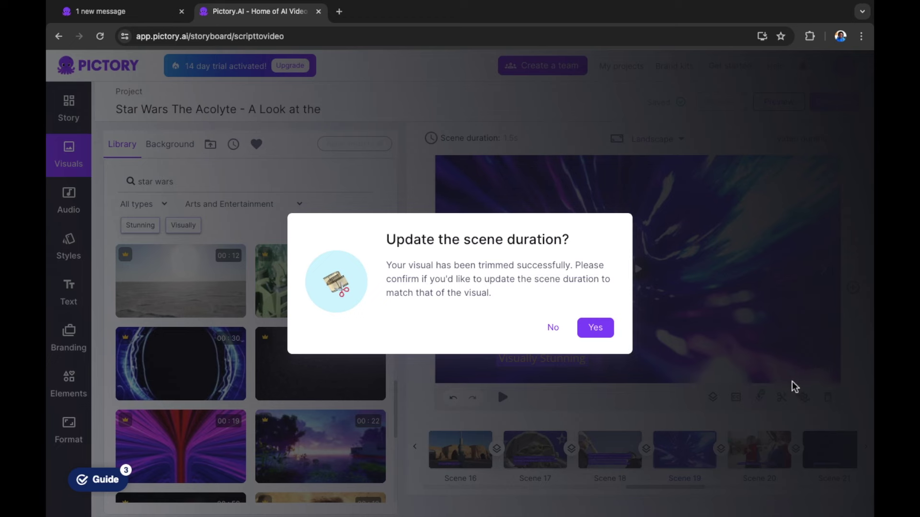
pyautogui.click(595, 329)
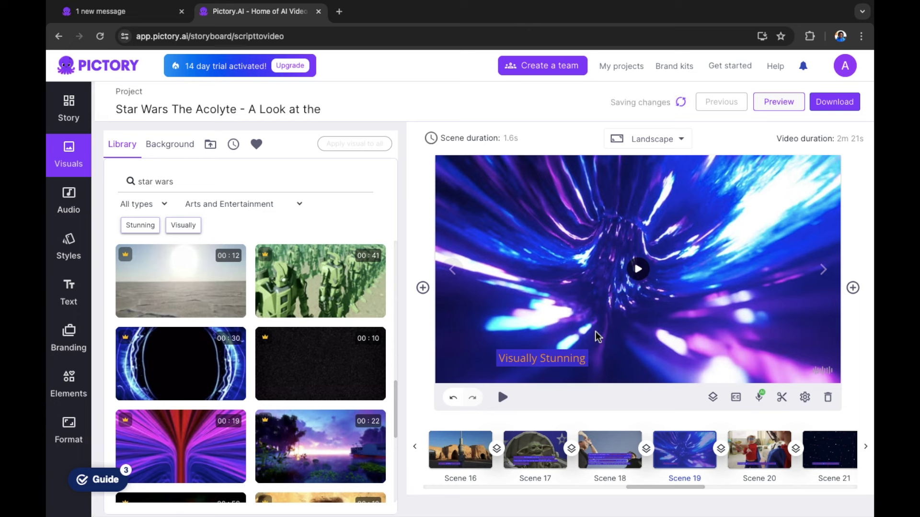
# Step: Return to the beginning of the storyboard and select scene 1
pyautogui.click(415, 448)
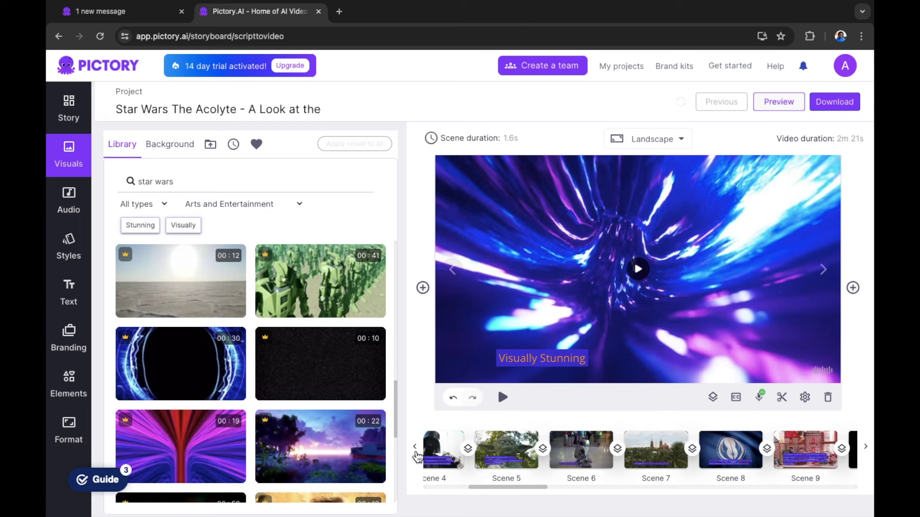
pyautogui.click(416, 453)
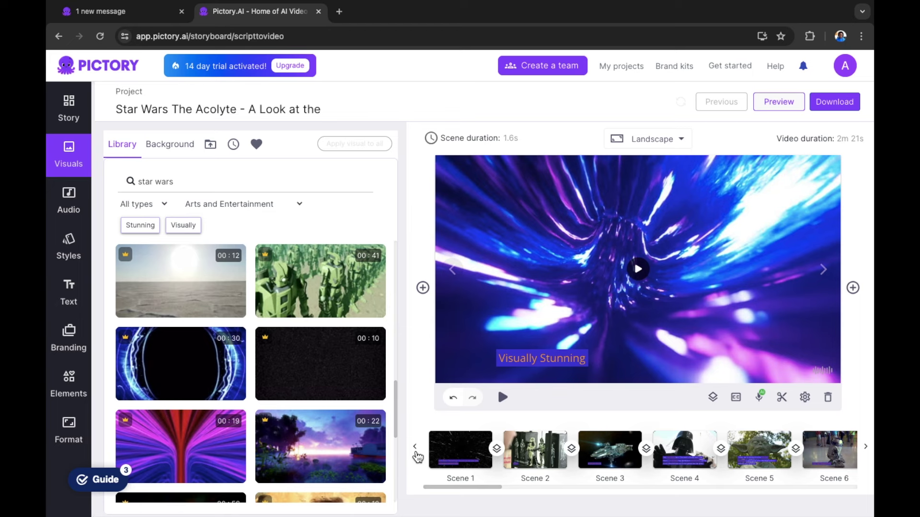
pyautogui.click(463, 457)
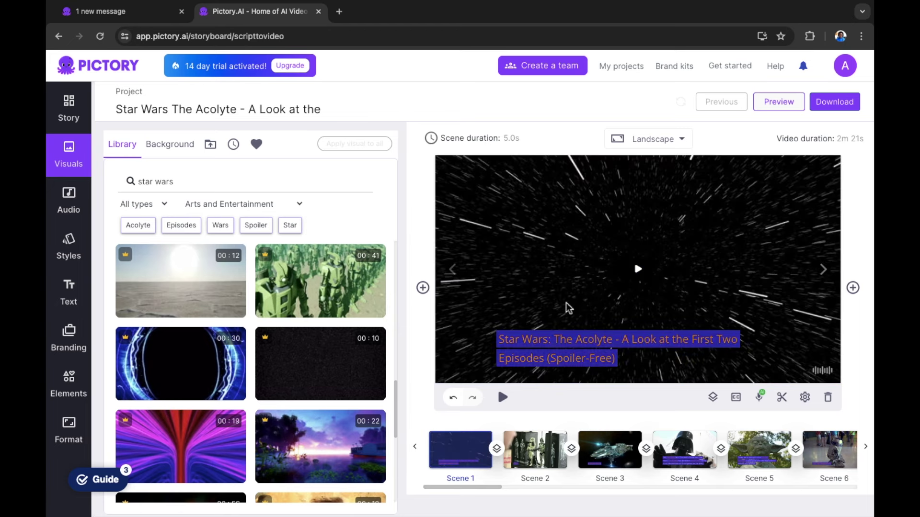
# Step: Play the starfield clip of scene 1 and pause it
pyautogui.click(638, 269)
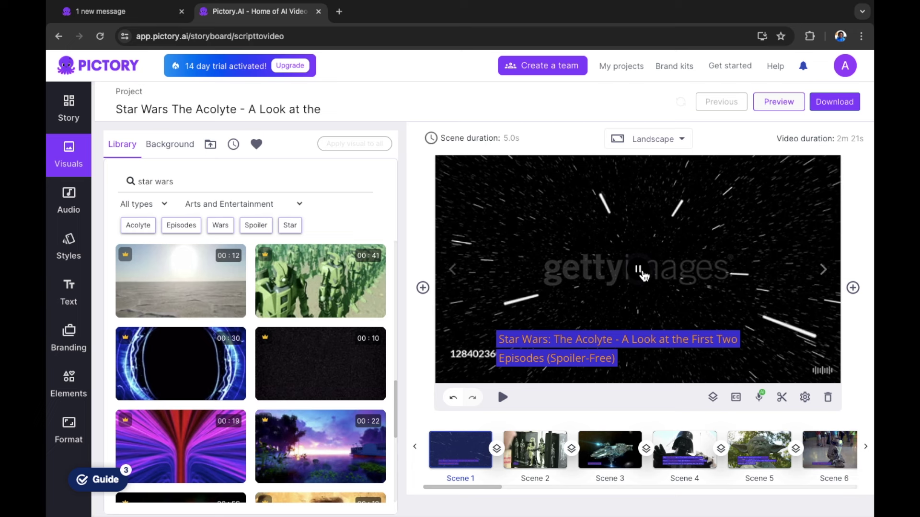
pyautogui.click(641, 271)
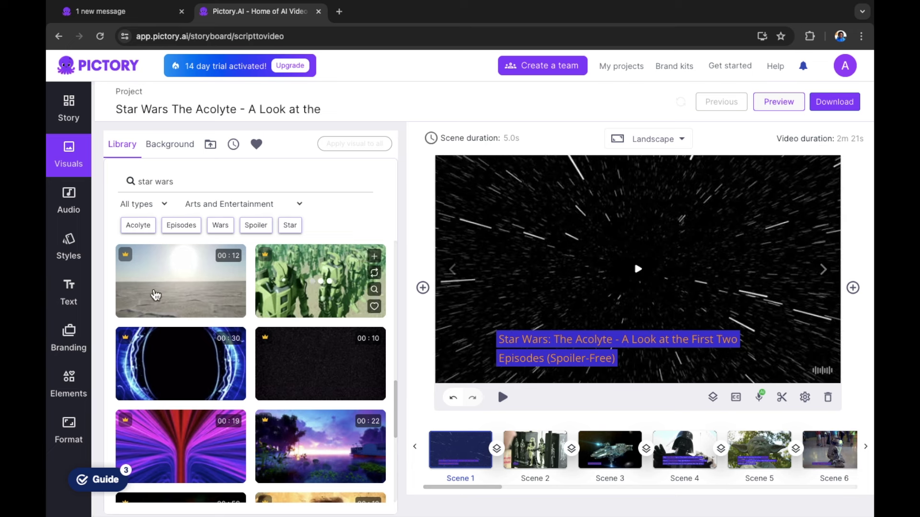
# Step: Set the voiceover volume to 79% and the background music volume to 30%
pyautogui.click(70, 196)
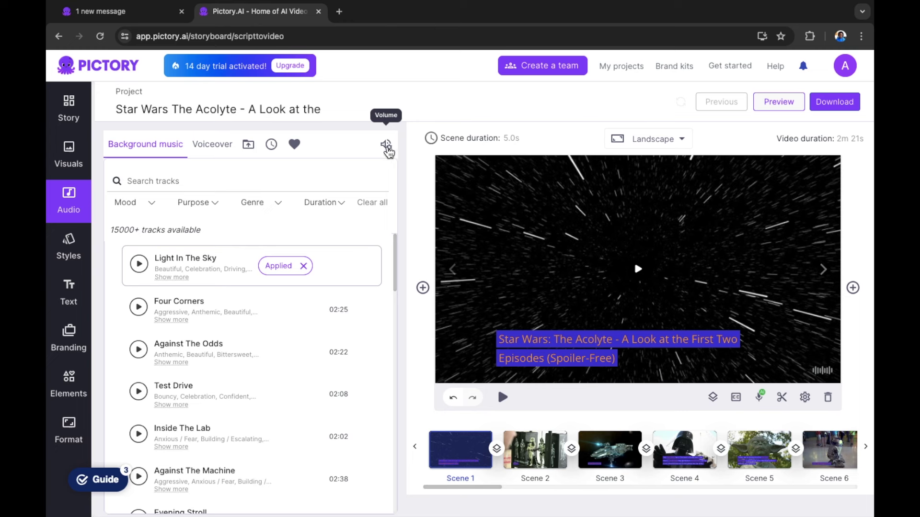
pyautogui.click(387, 147)
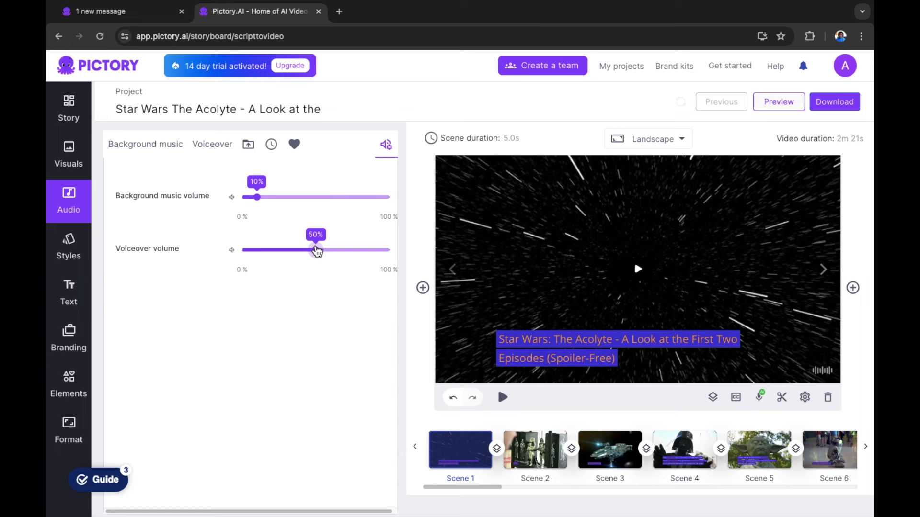
pyautogui.moveTo(333, 254); pyautogui.dragTo(359, 258)
pyautogui.moveTo(262, 205); pyautogui.dragTo(290, 207)
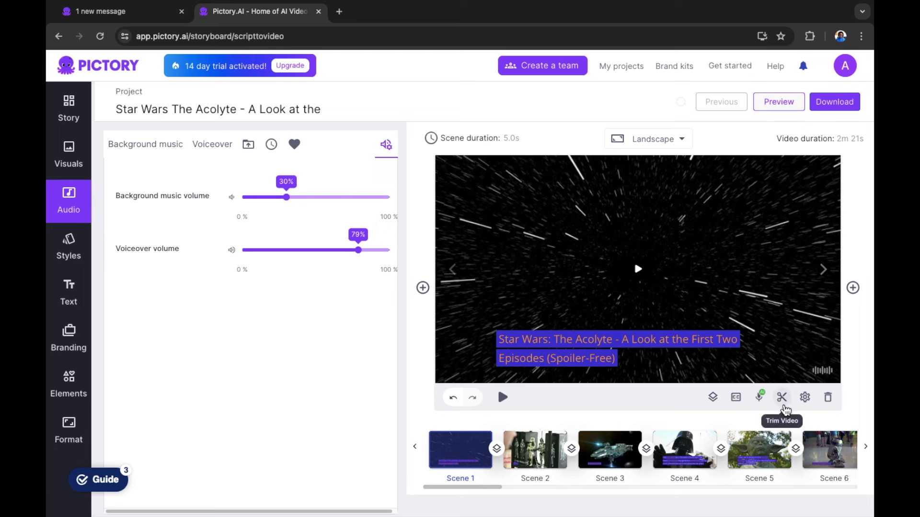
# Step: Apply the voice-over and background music settings of scene 1 to all scenes
pyautogui.click(804, 400)
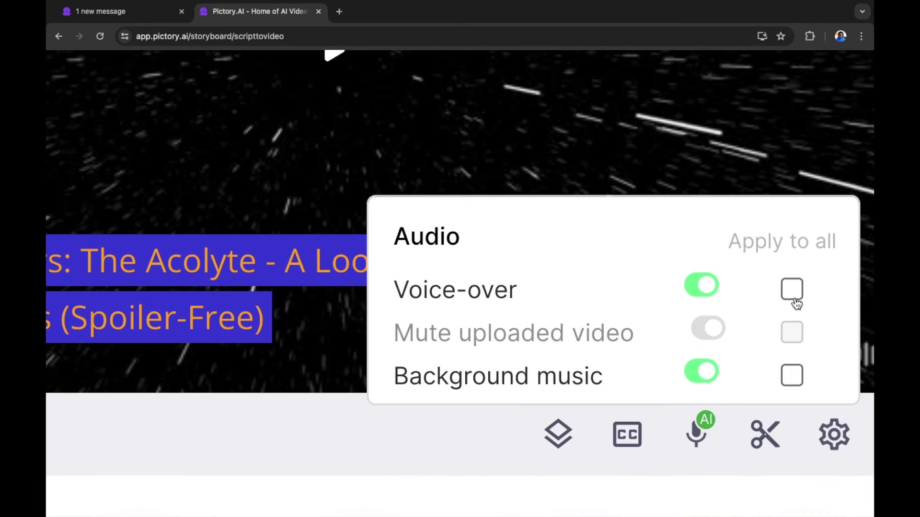
pyautogui.click(796, 294)
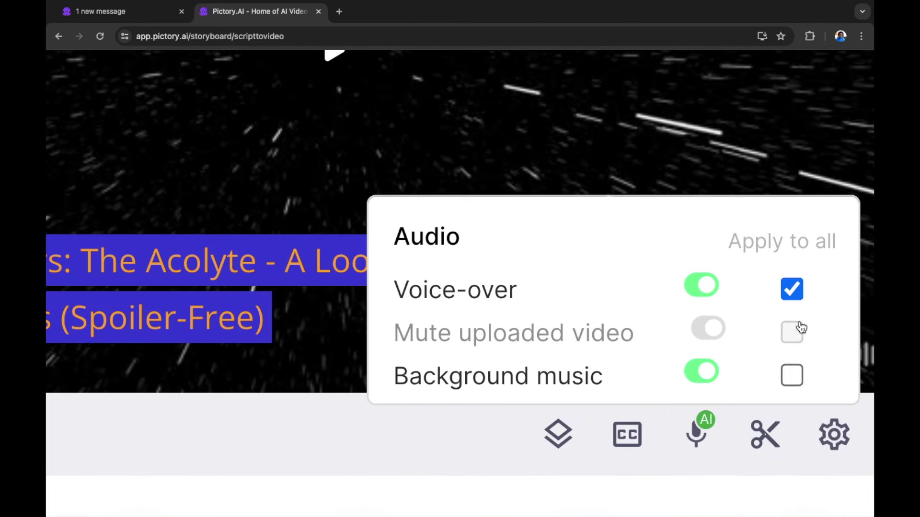
pyautogui.click(794, 374)
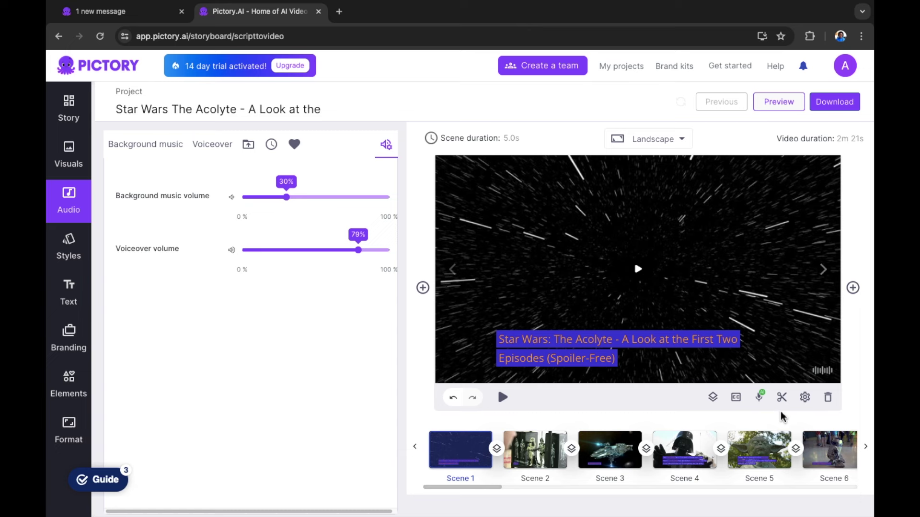
# Step: Try hiding the text of scene 1, and show it again
pyautogui.click(761, 402)
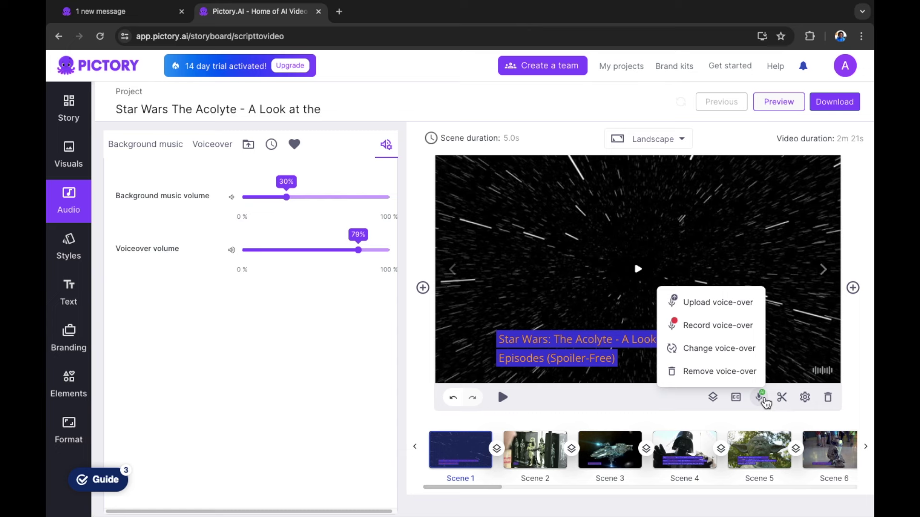
pyautogui.click(740, 403)
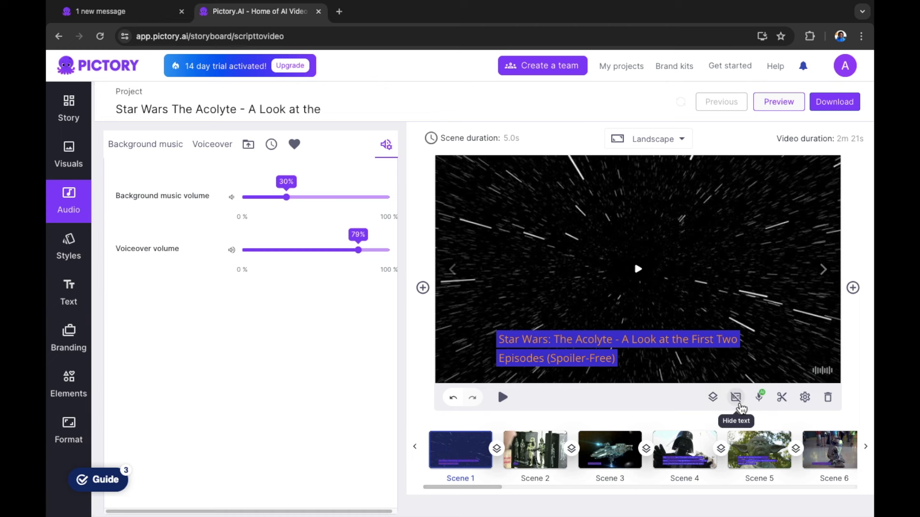
pyautogui.click(740, 405)
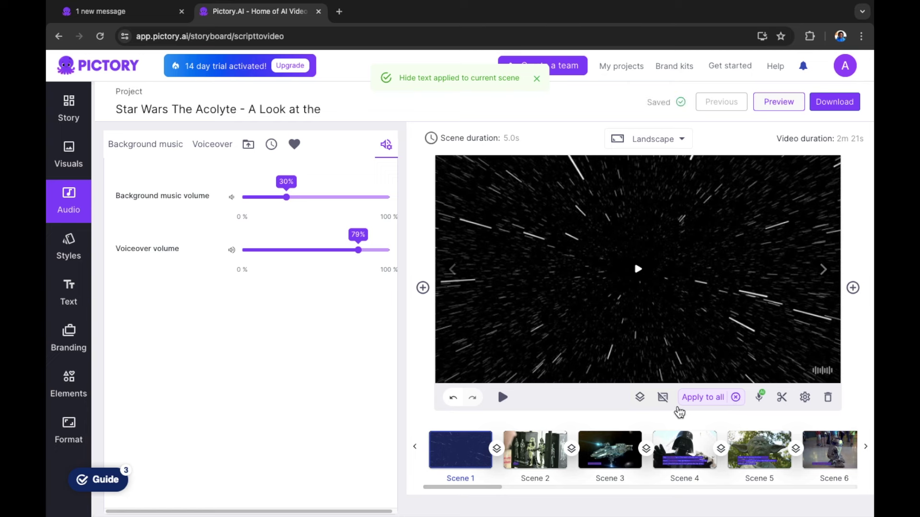
pyautogui.click(695, 405)
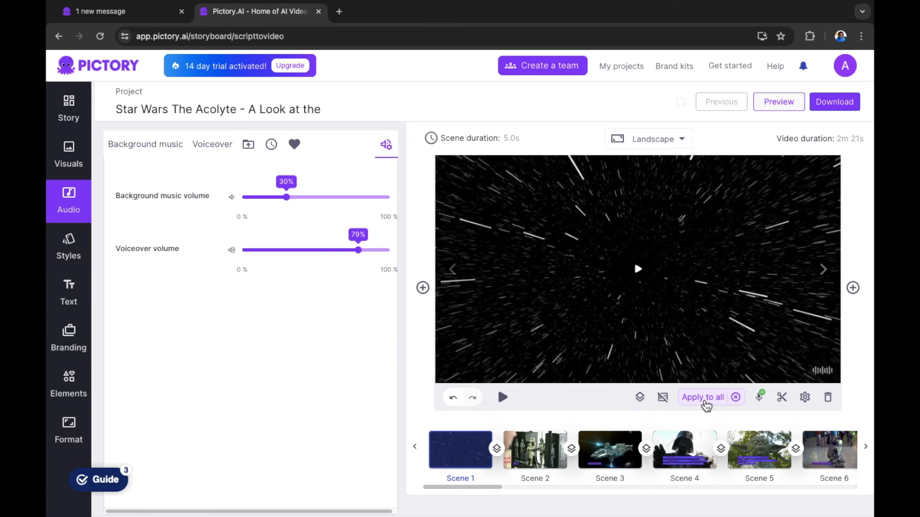
pyautogui.click(664, 399)
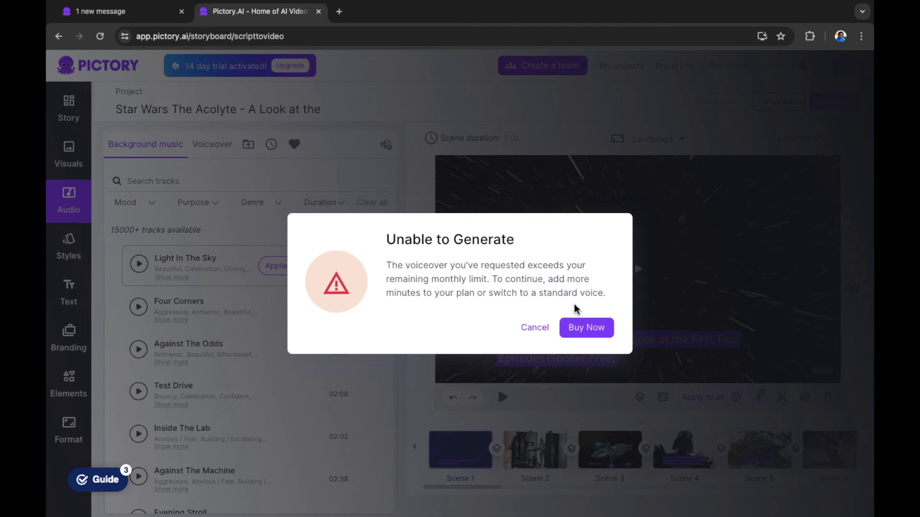
# Step: Dismiss the voiceover limit dialog and apply the standard English voice Adeline to the video
pyautogui.click(534, 327)
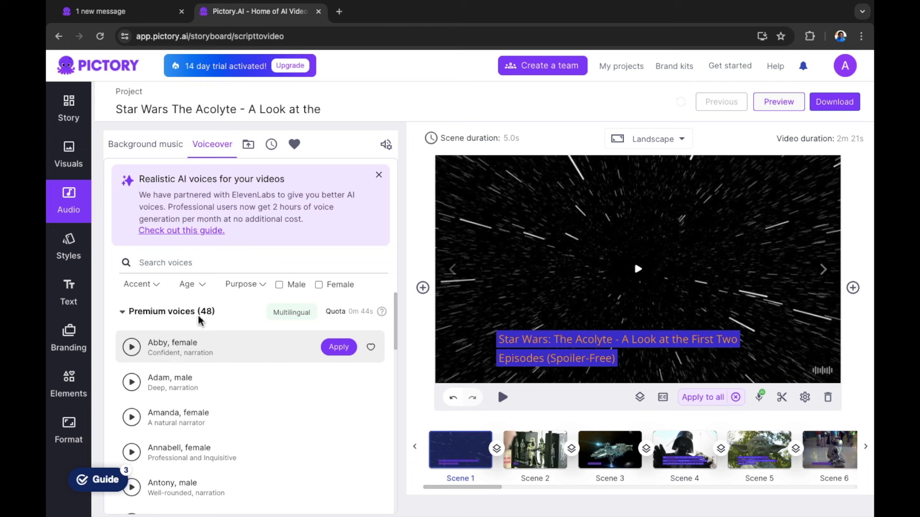
pyautogui.click(124, 314)
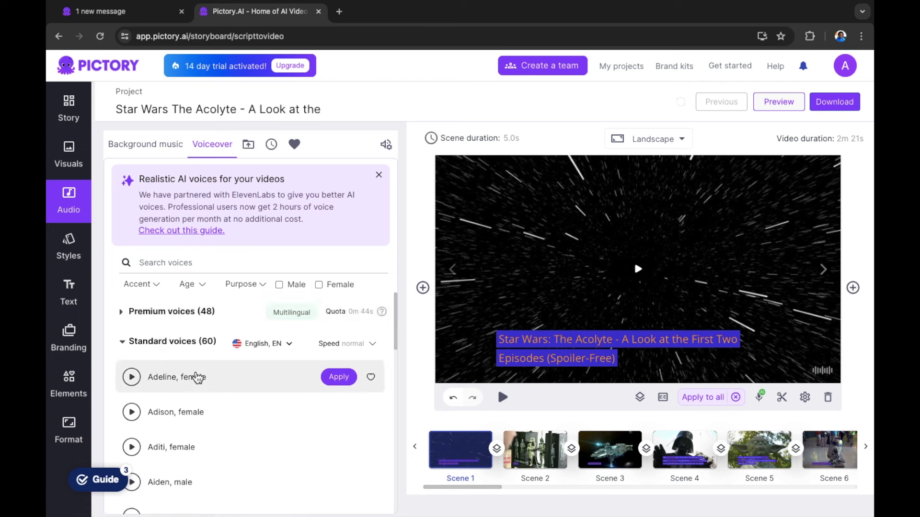
pyautogui.scroll(-1, 195, 376)
pyautogui.scroll(1, 197, 378)
pyautogui.click(340, 383)
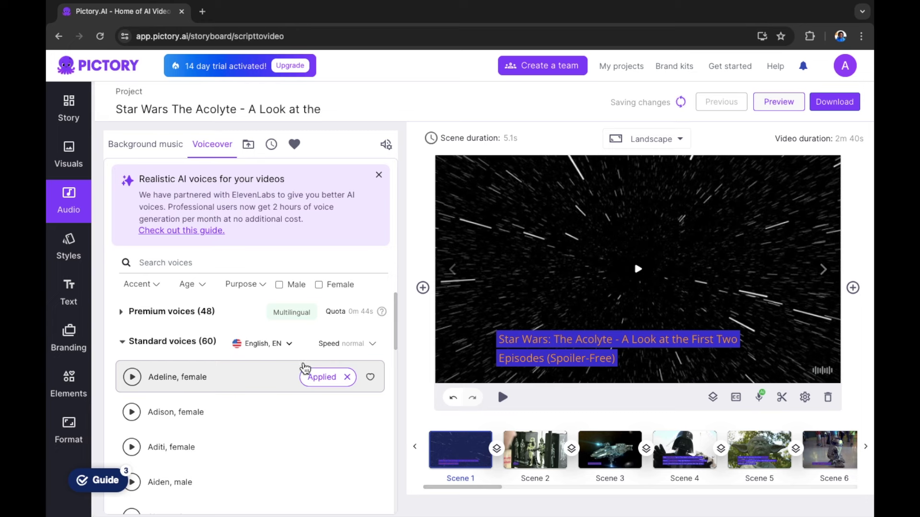
# Step: Check the voice-over and audio options of scene 1, and preview the video with the new voice
pyautogui.click(759, 402)
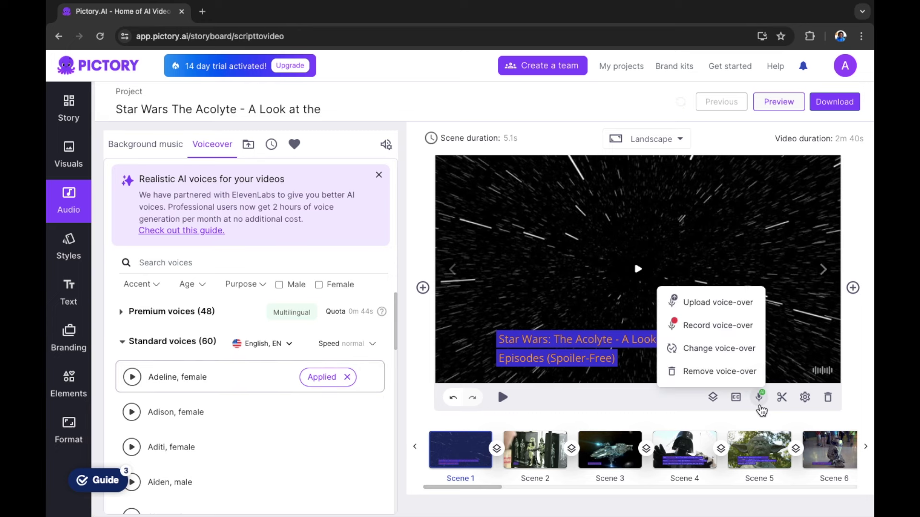
pyautogui.click(805, 397)
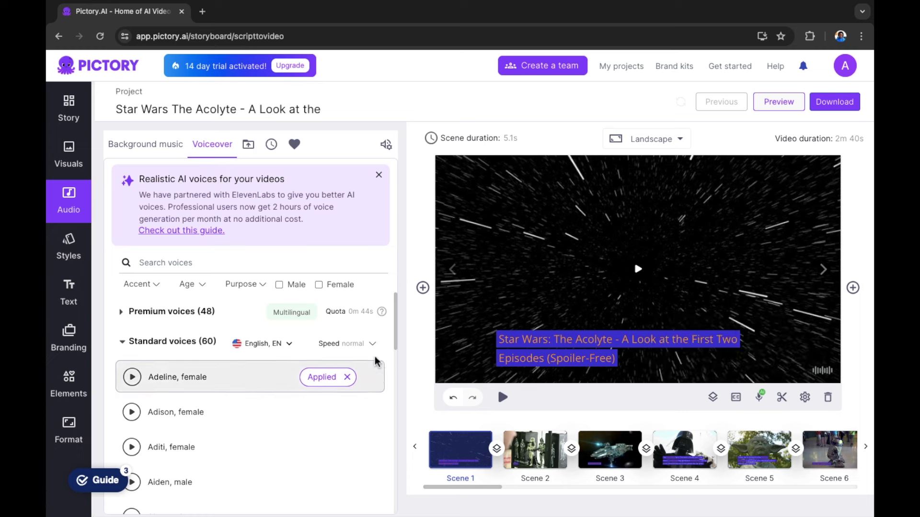
pyautogui.click(129, 350)
pyautogui.click(777, 102)
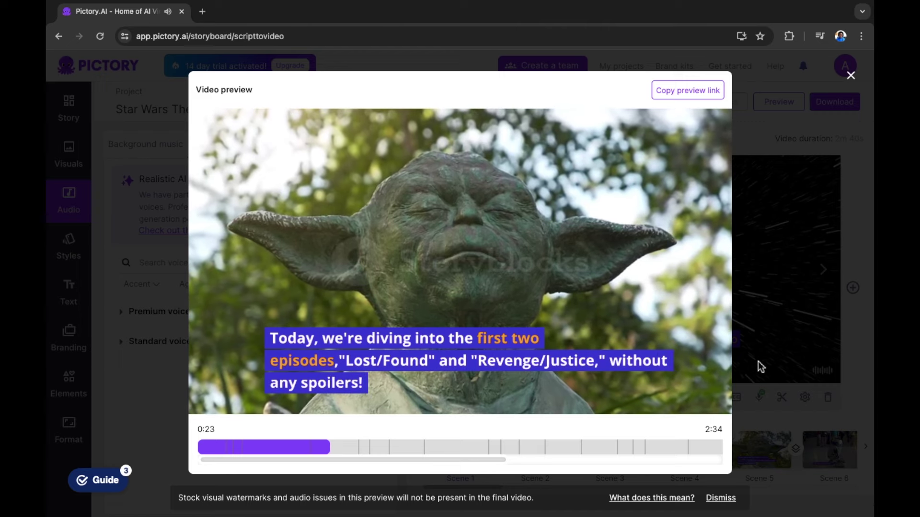
pyautogui.click(851, 75)
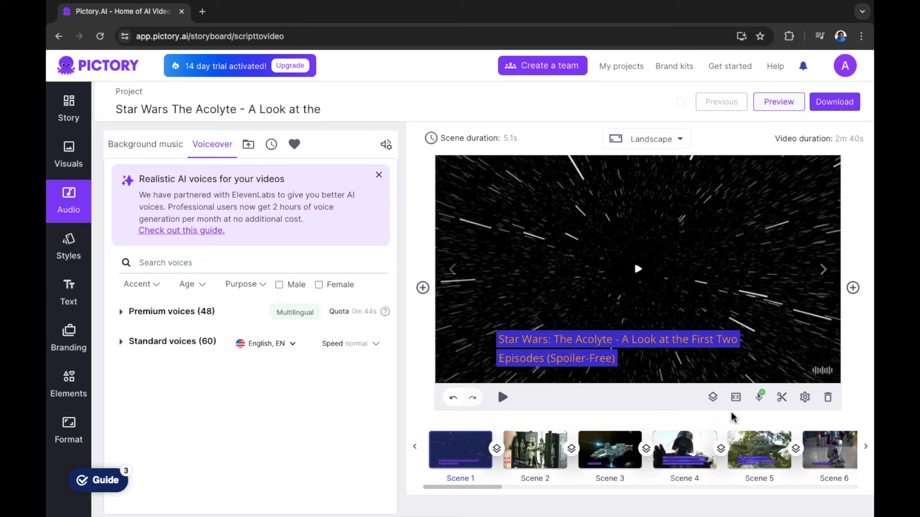
# Step: Delete scene 2, which shows the Stormtrooper figures with the text "Intro"
pyautogui.click(534, 460)
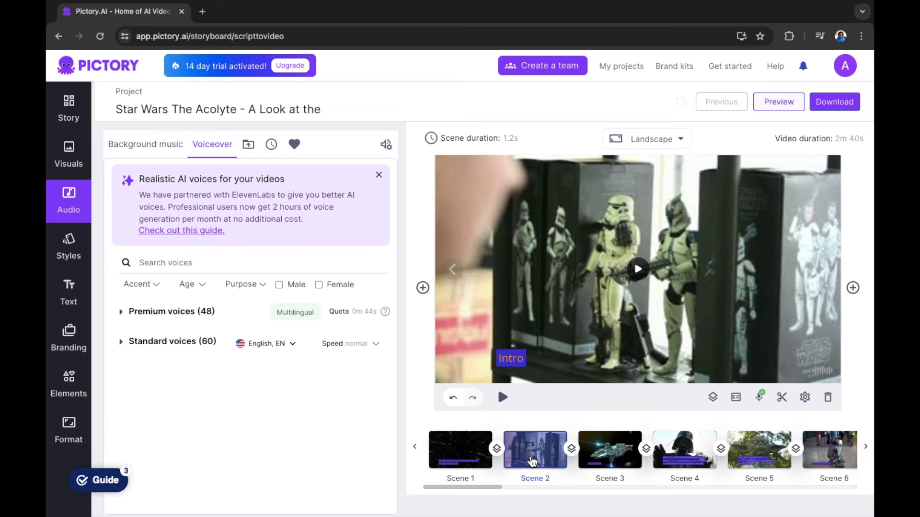
pyautogui.click(514, 365)
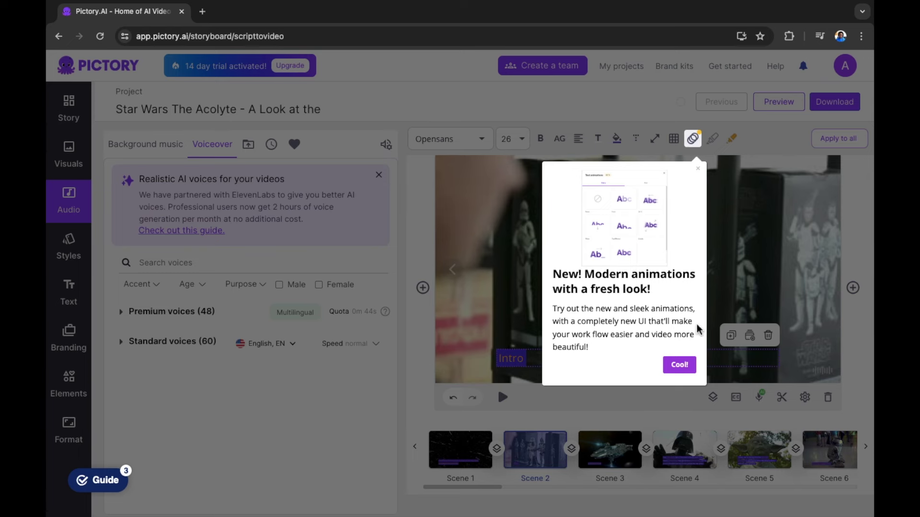
pyautogui.click(679, 363)
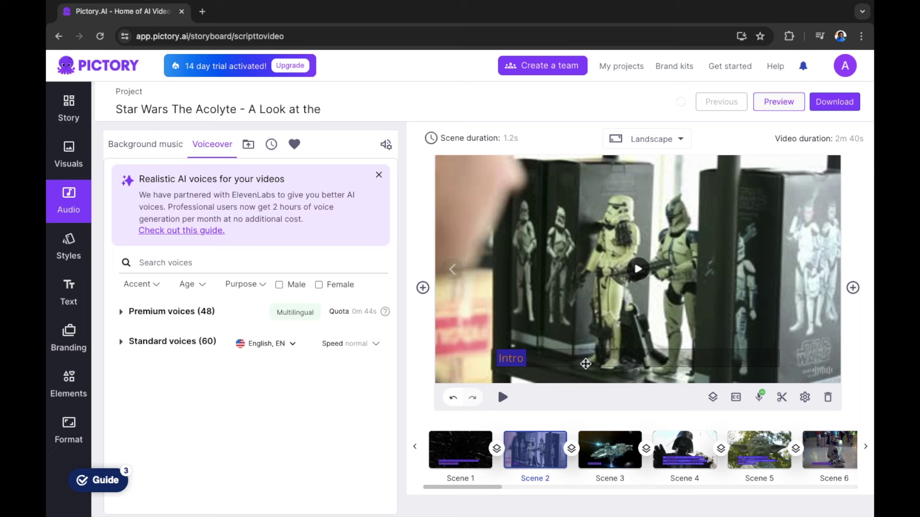
pyautogui.click(829, 402)
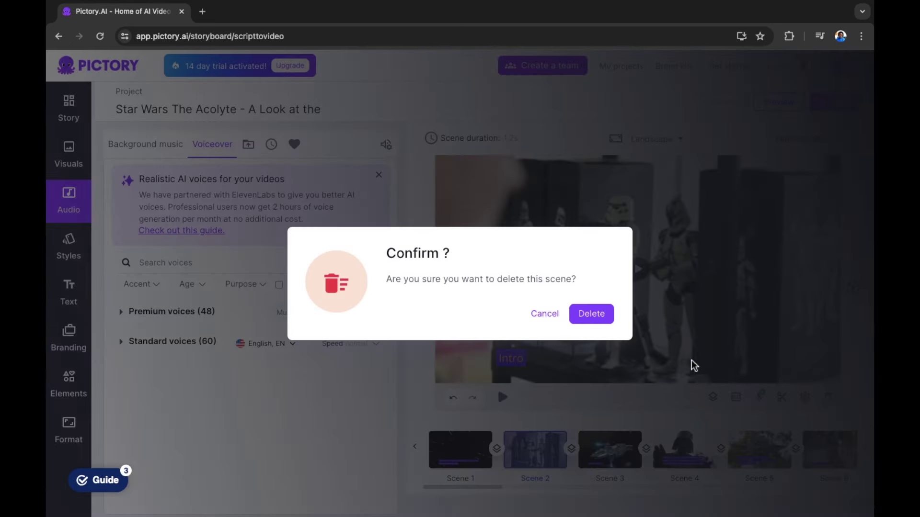
pyautogui.click(603, 319)
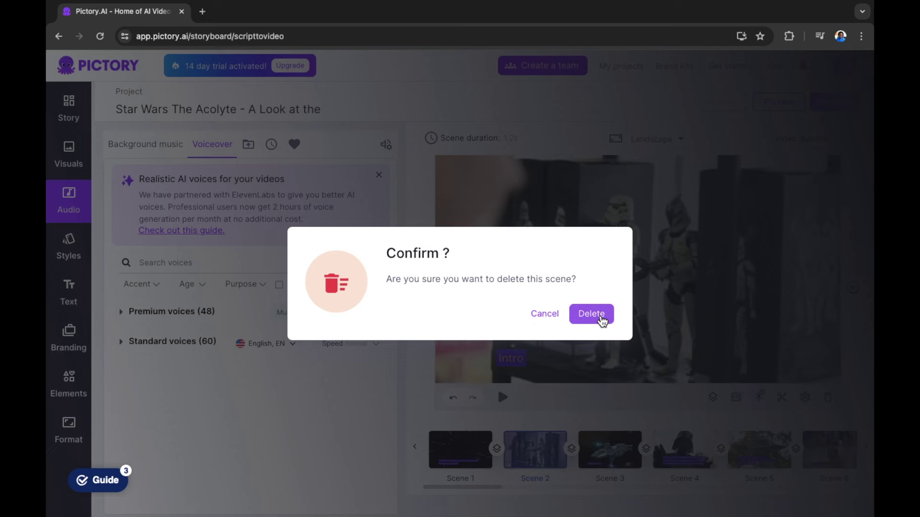
pyautogui.click(599, 315)
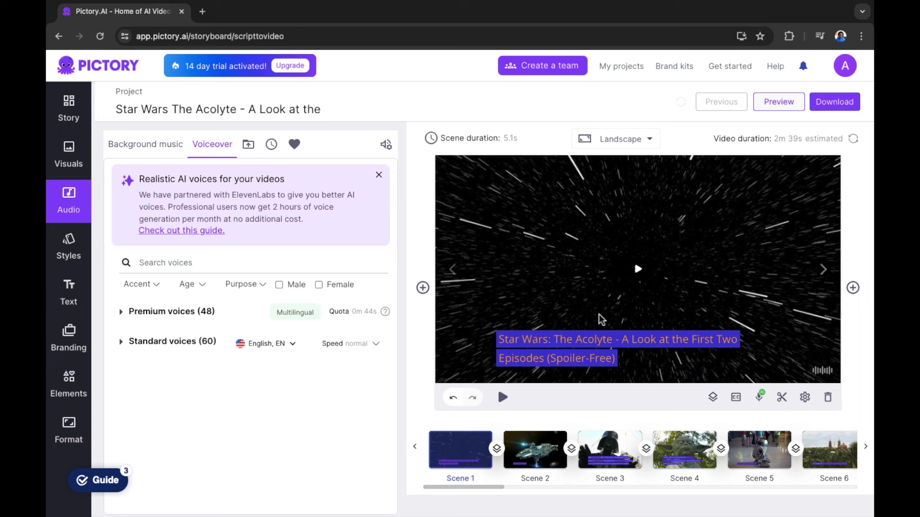
# Step: Delete the spaceship scene with the text "(Upbeat music)"
pyautogui.click(523, 454)
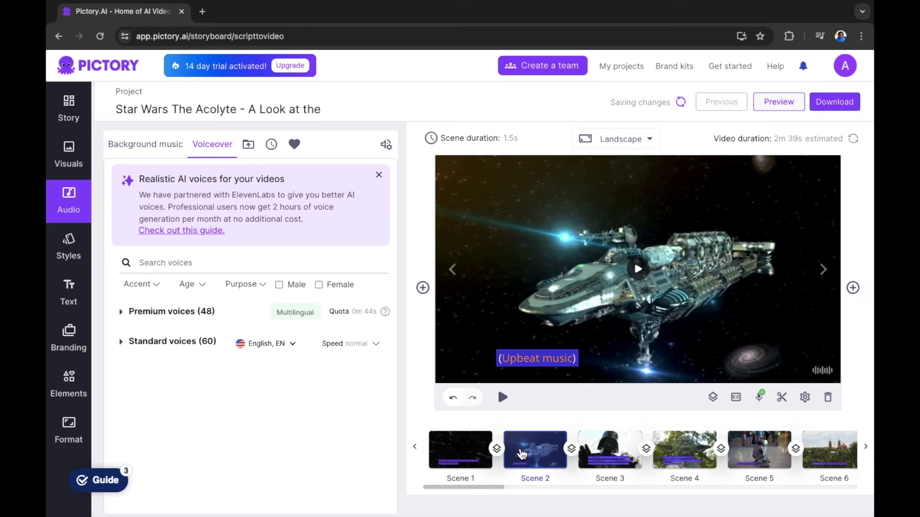
pyautogui.click(807, 402)
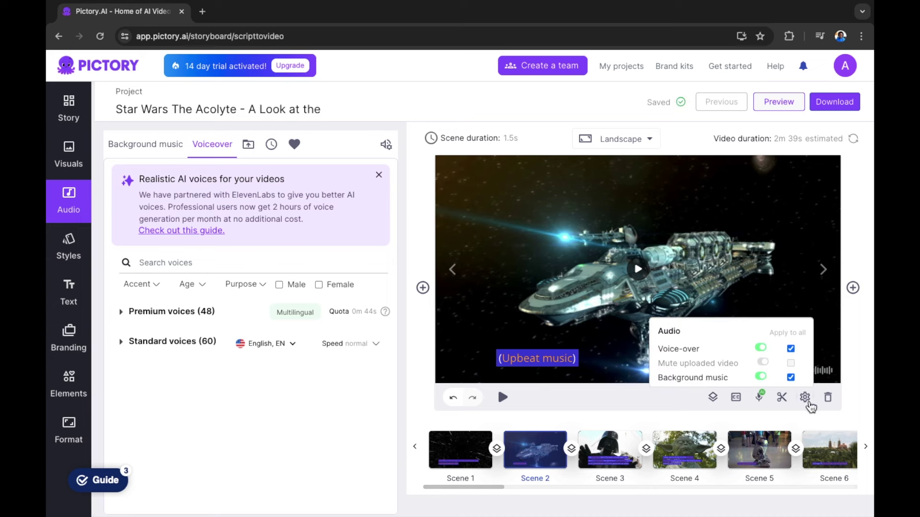
pyautogui.click(827, 398)
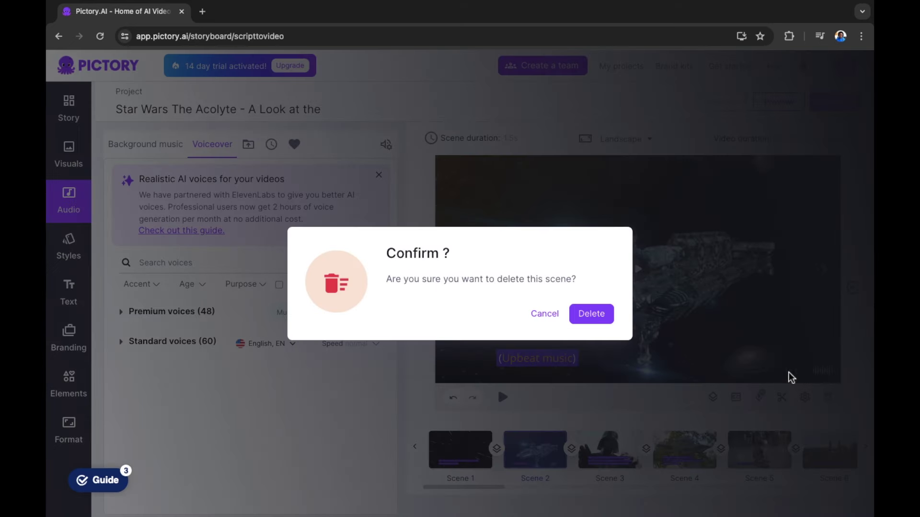
pyautogui.click(599, 319)
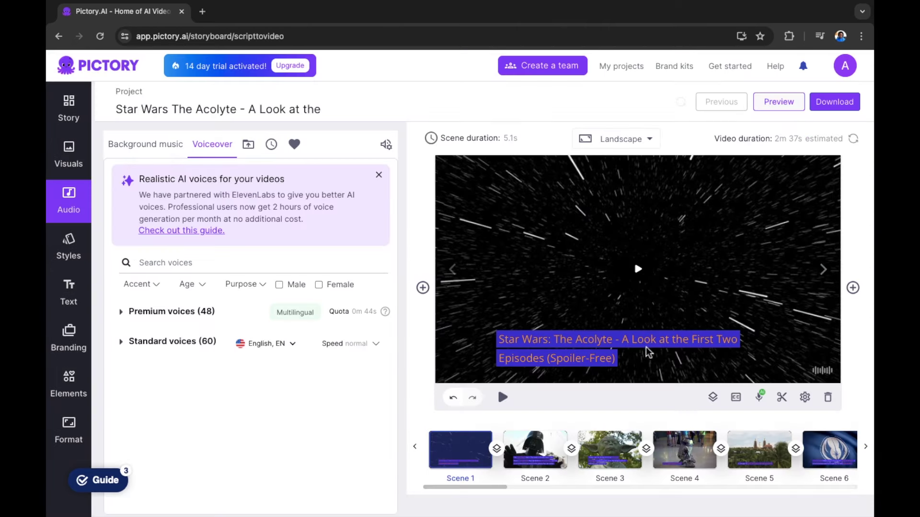
# Step: Add the 19-second clip of the woman eating popcorn as a layer over the visual of scene 21
pyautogui.click(686, 452)
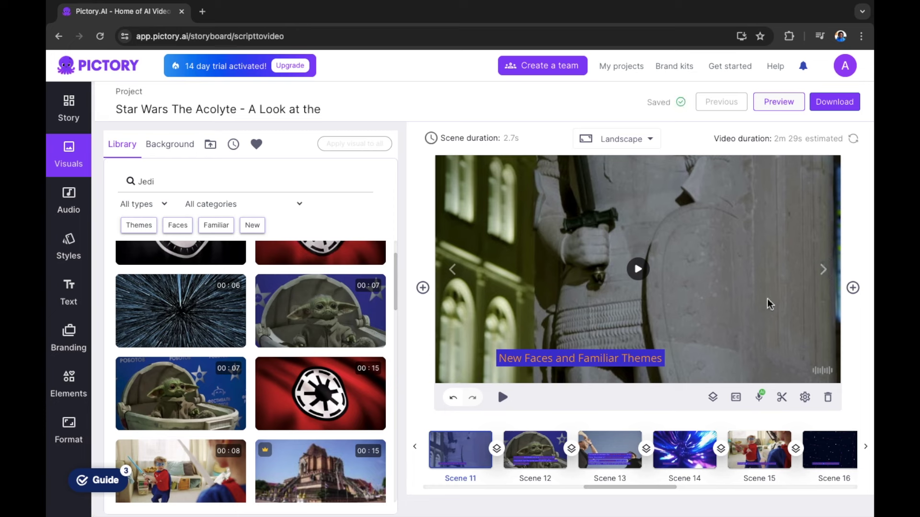
pyautogui.click(825, 272)
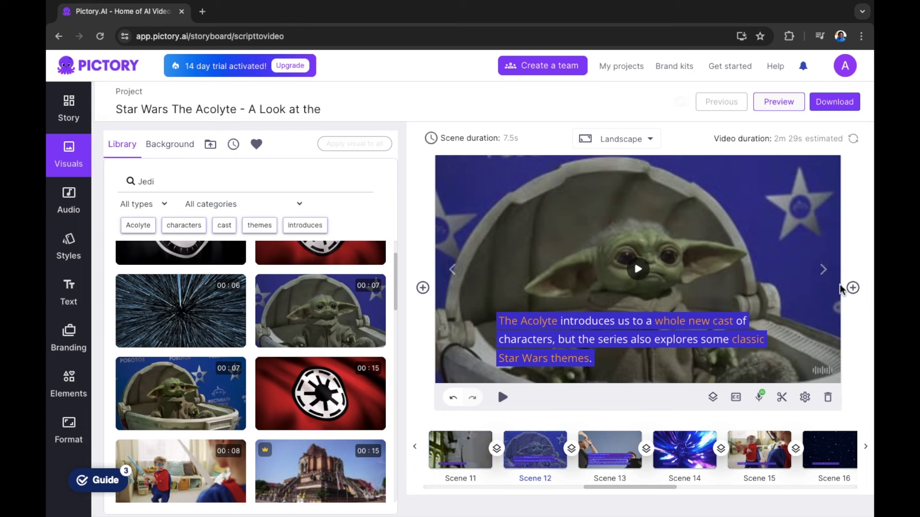
pyautogui.click(823, 269)
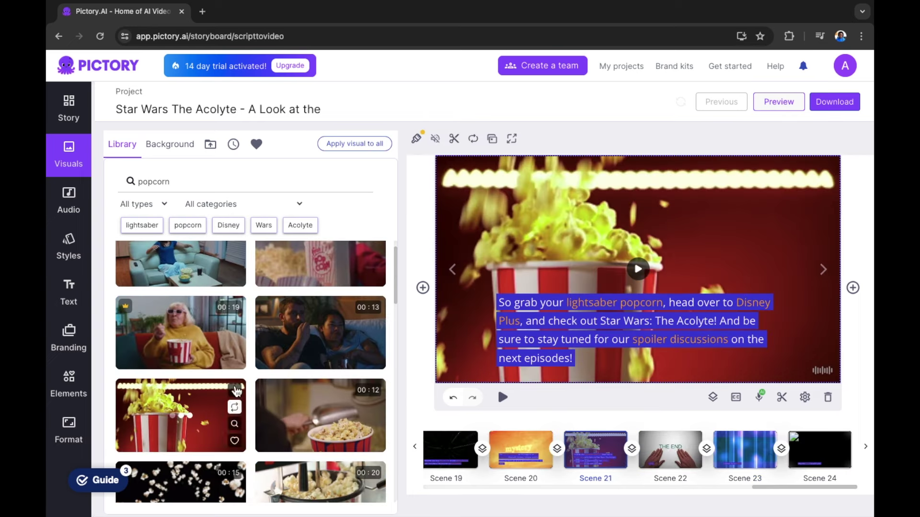
pyautogui.moveTo(235, 331)
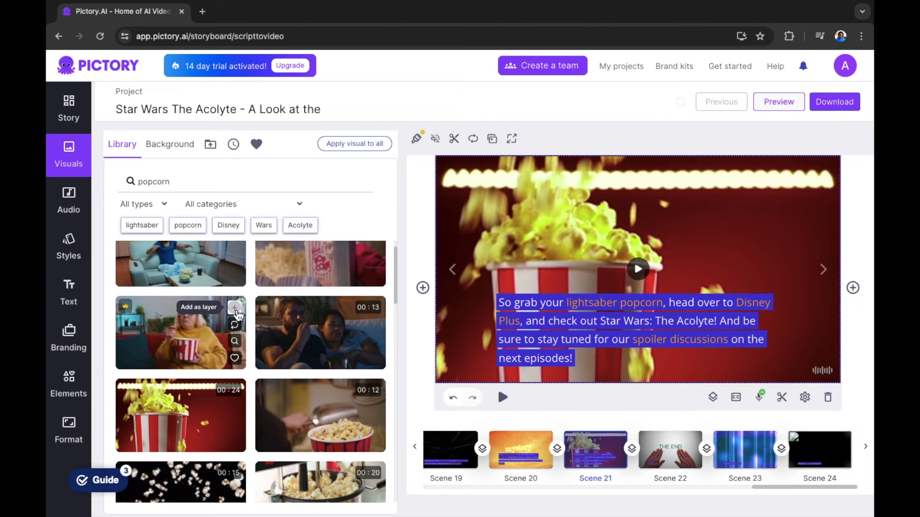
pyautogui.click(235, 311)
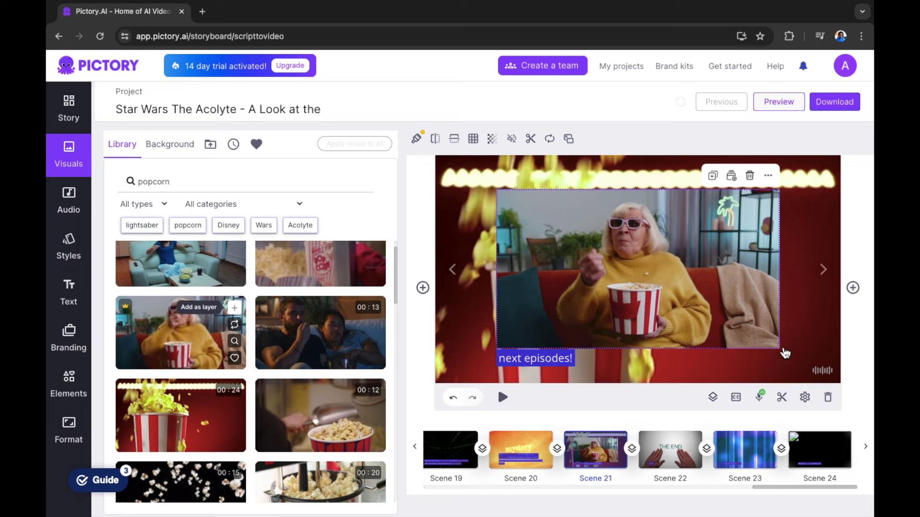
# Step: Shrink the layer of the woman eating popcorn in scene 21 and reposition it on the right side, above the text
pyautogui.moveTo(780, 350); pyautogui.dragTo(727, 300)
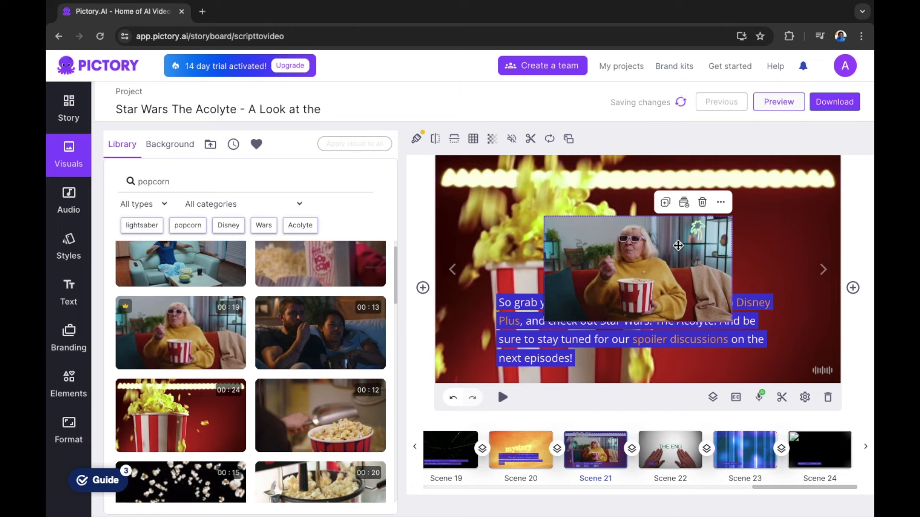
pyautogui.moveTo(622, 252); pyautogui.dragTo(686, 257)
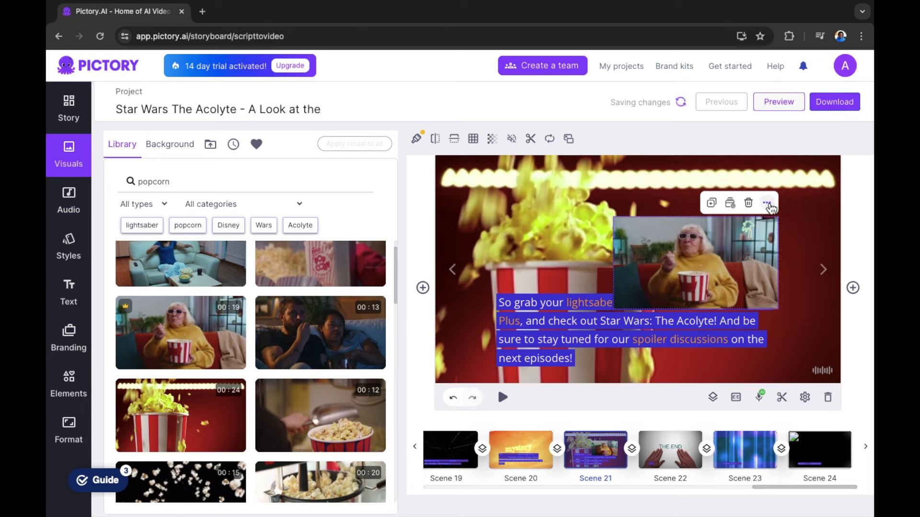
# Step: Show all layers of scene 21 and delete the visual layer of the woman eating popcorn
pyautogui.click(767, 204)
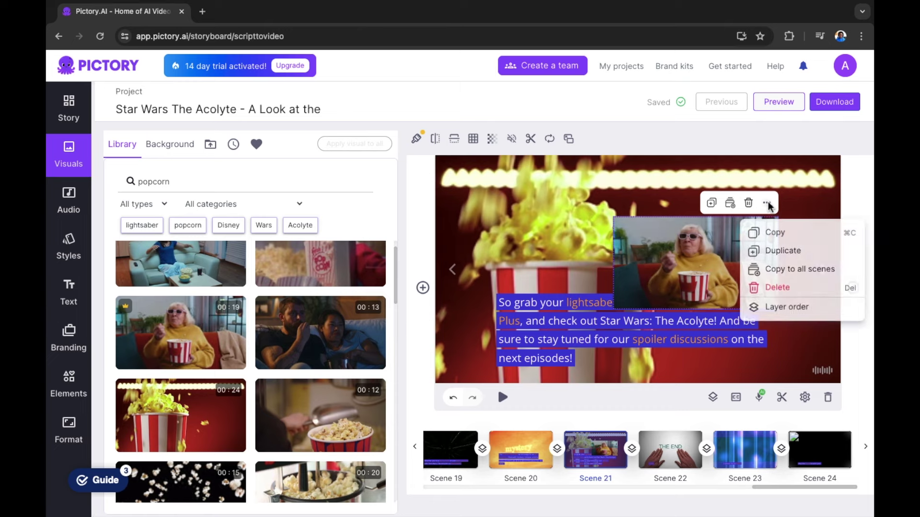
pyautogui.click(806, 308)
pyautogui.click(810, 320)
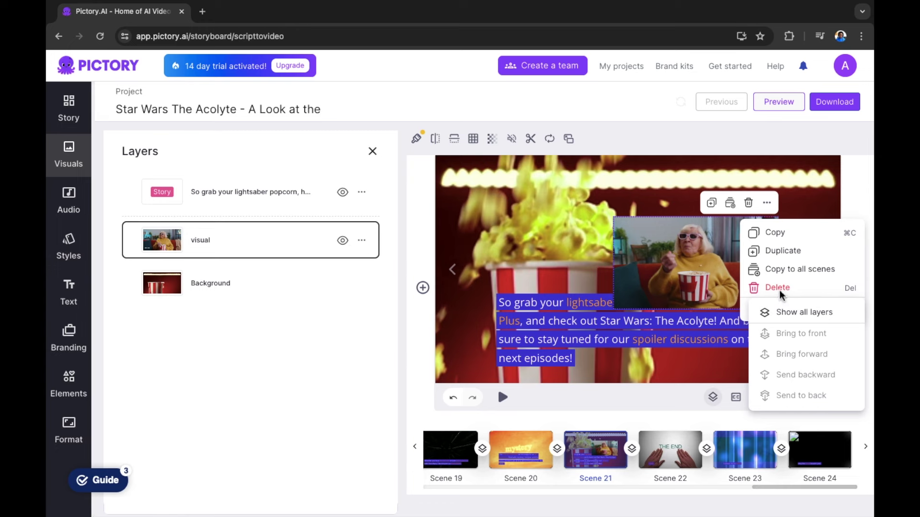
pyautogui.click(740, 291)
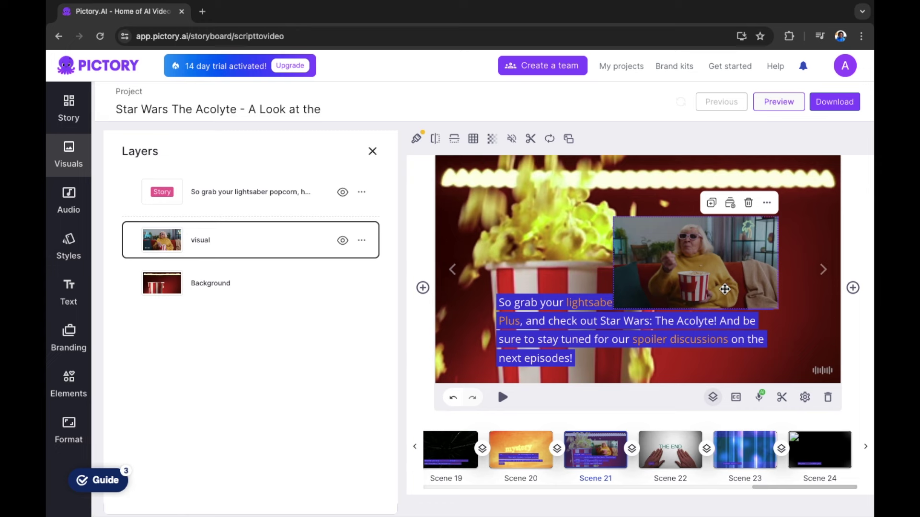
pyautogui.click(366, 245)
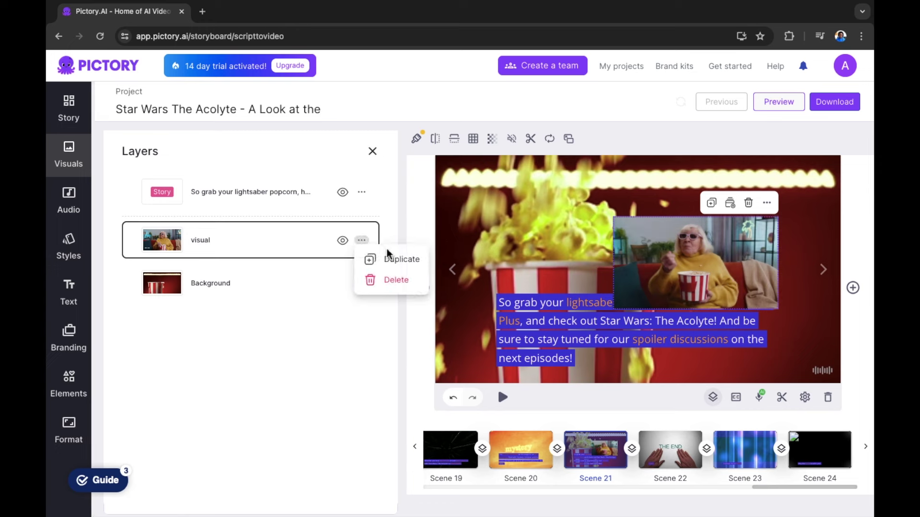
pyautogui.click(405, 286)
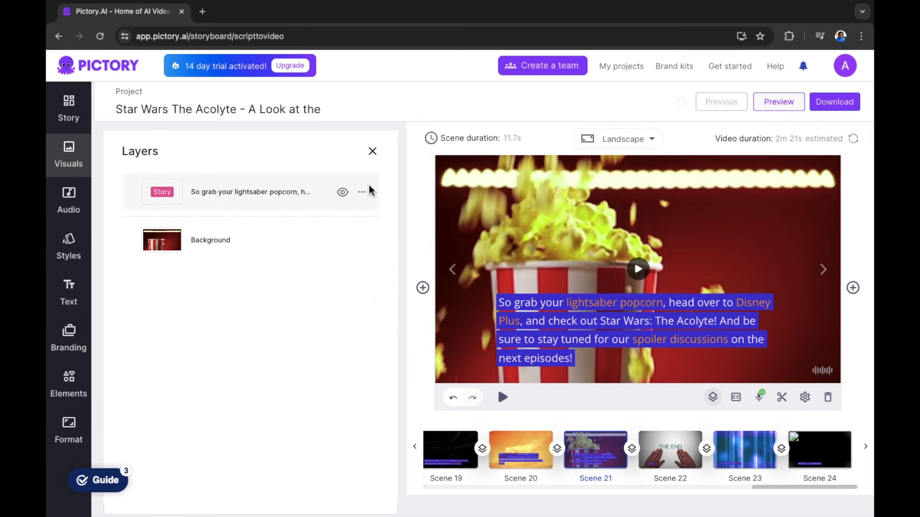
pyautogui.click(372, 153)
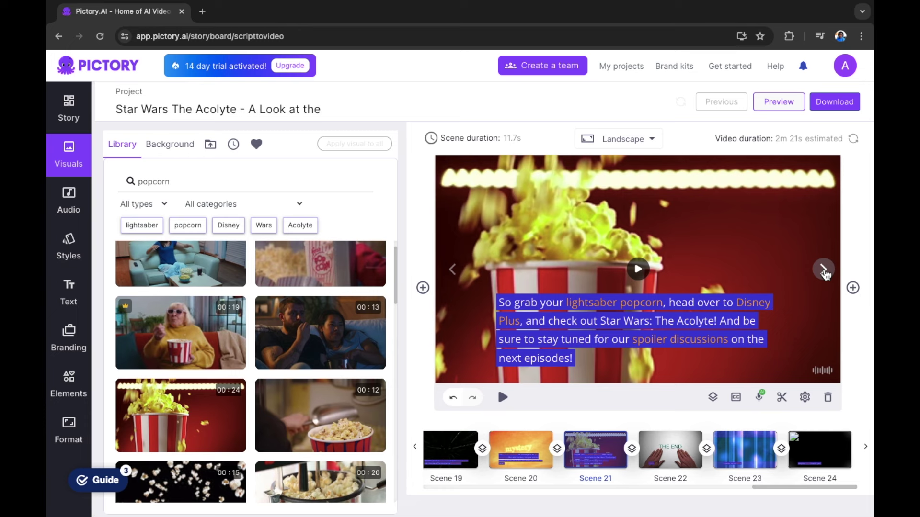
# Step: Delete scene 22, which shows "THE END" with the text "Outro"
pyautogui.click(822, 270)
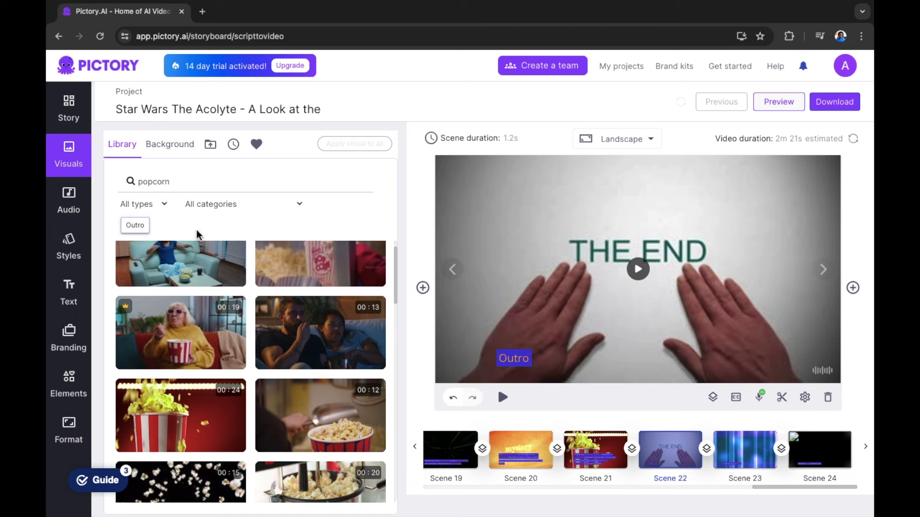
pyautogui.moveTo(281, 270)
pyautogui.click(828, 398)
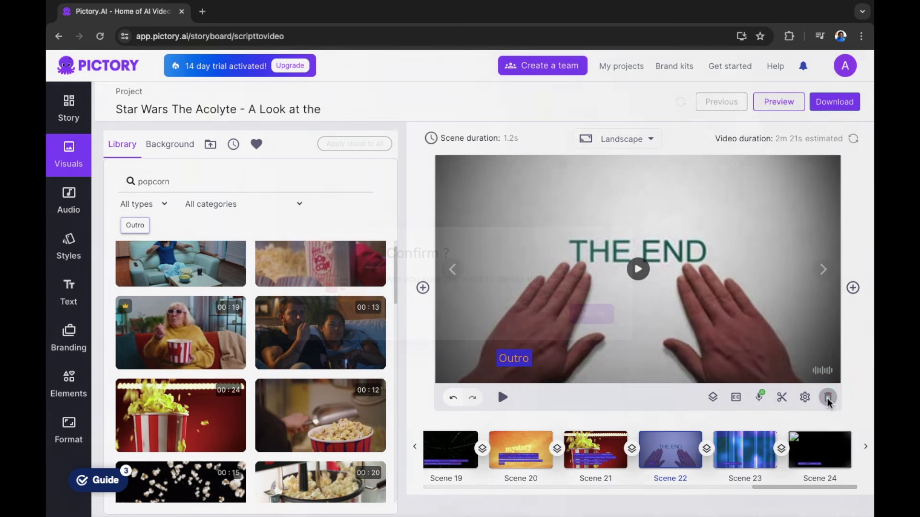
pyautogui.click(601, 323)
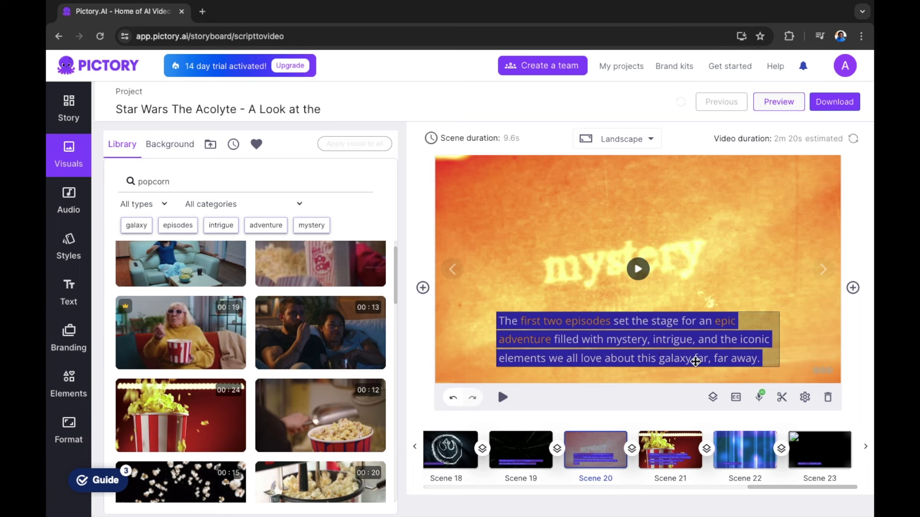
# Step: Replace scene 20's visual with the 13-second clip of the couple on the sofa, and generate the video download in the background
pyautogui.moveTo(329, 335)
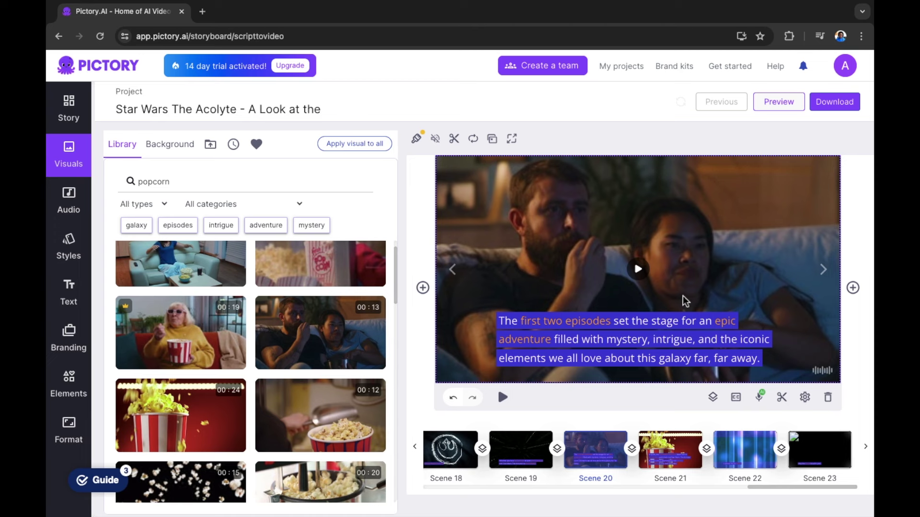
pyautogui.click(835, 103)
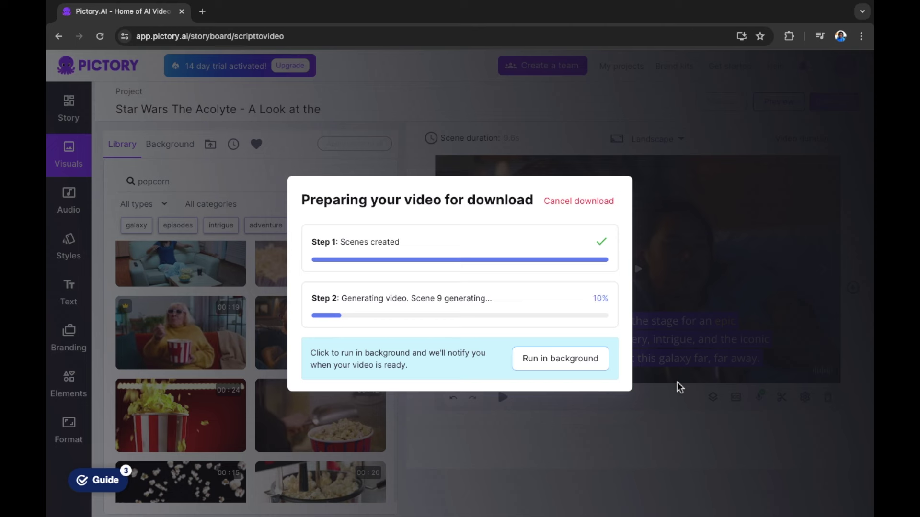
pyautogui.click(555, 369)
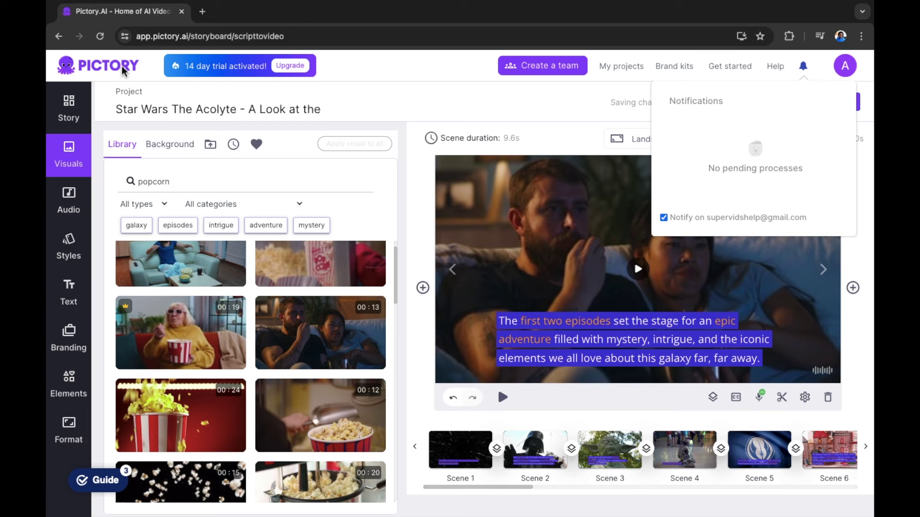
# Step: Return to the home page and check the URL entry for creating a video from an article
pyautogui.click(70, 72)
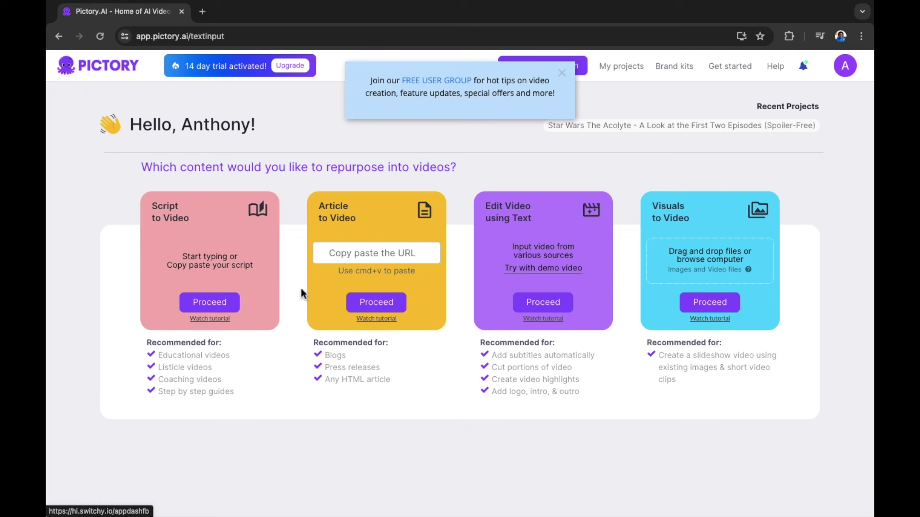
pyautogui.click(379, 257)
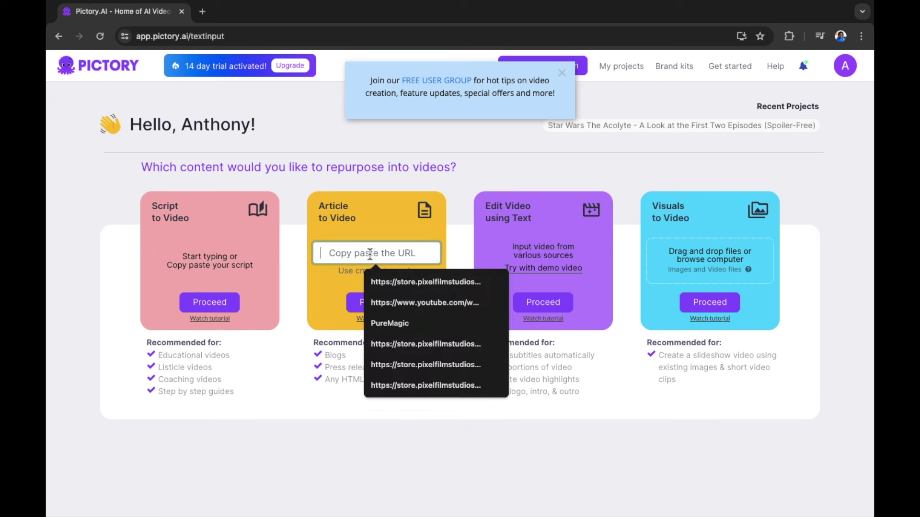
pyautogui.click(438, 175)
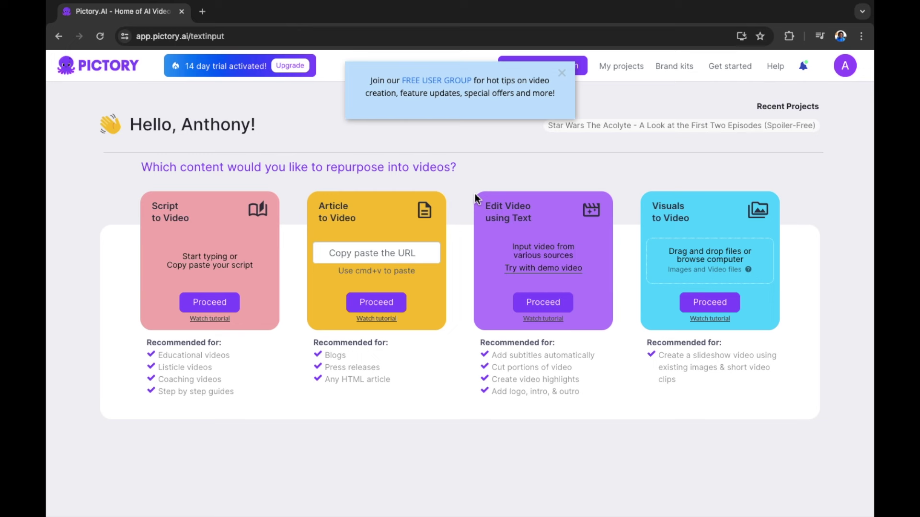
# Step: Find the Guardian article "The Acolyte review – Star Wars gets a thrilling new hero" through a Google news search for "starwars" and copy its URL
pyautogui.click(203, 12)
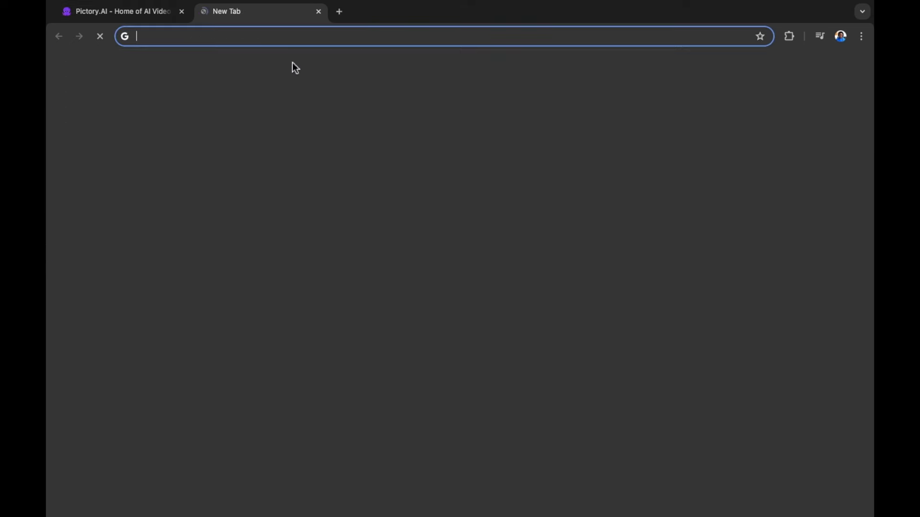
pyautogui.write('starwars')
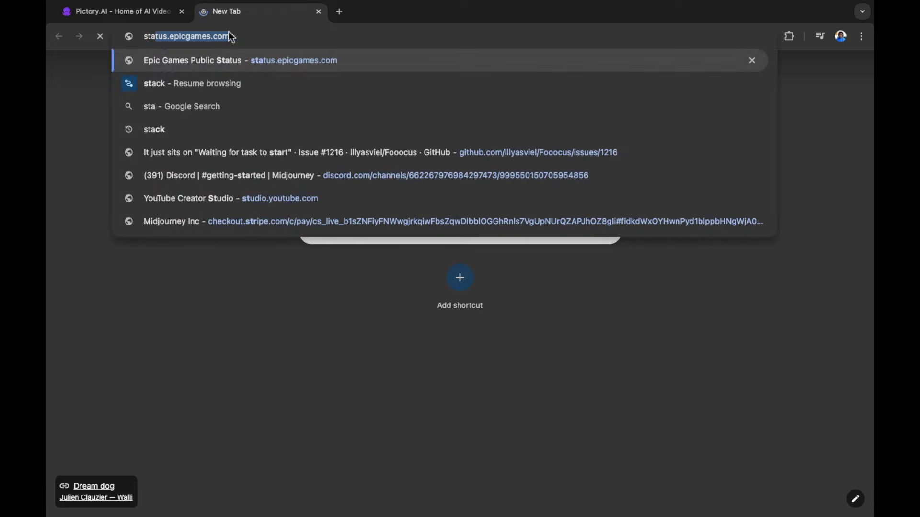
pyautogui.press('Return')
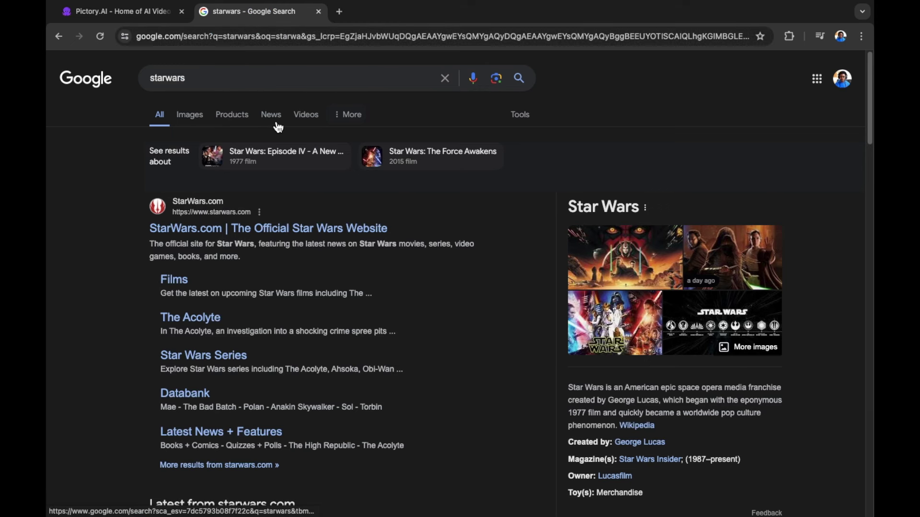
pyautogui.click(271, 120)
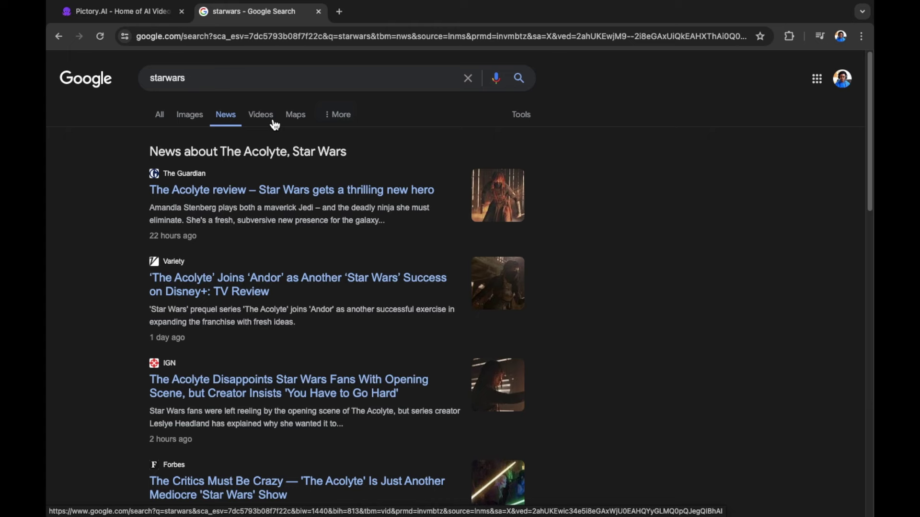
pyautogui.click(303, 192)
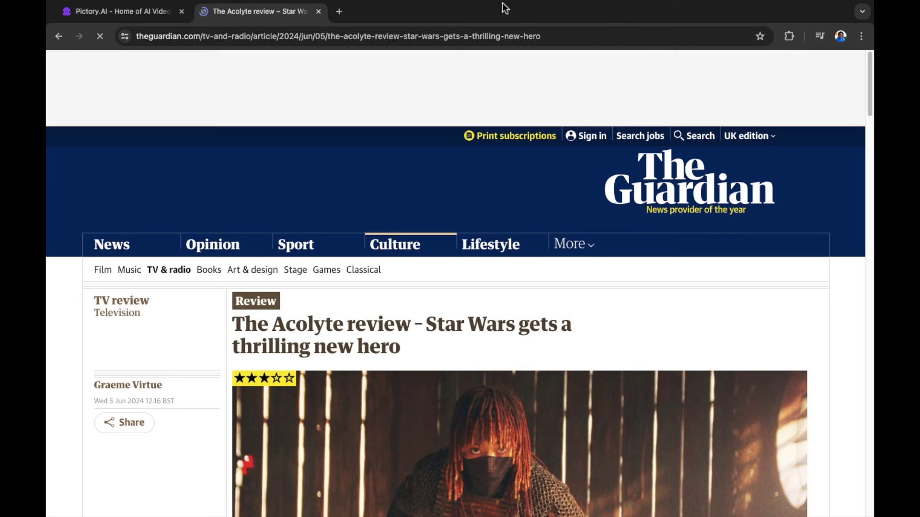
pyautogui.click(554, 37)
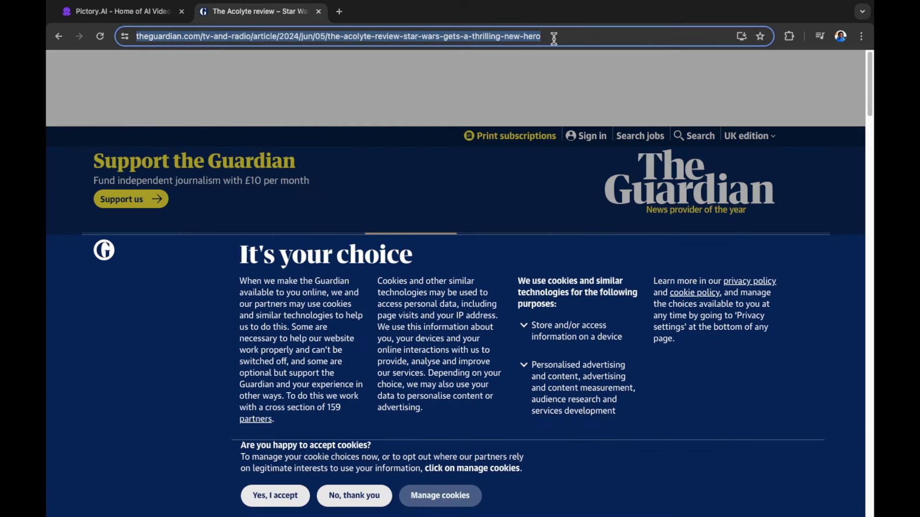
# Step: Switch back to Pictory and create an Article to Video project from the copied Guardian review URL
pyautogui.click(138, 12)
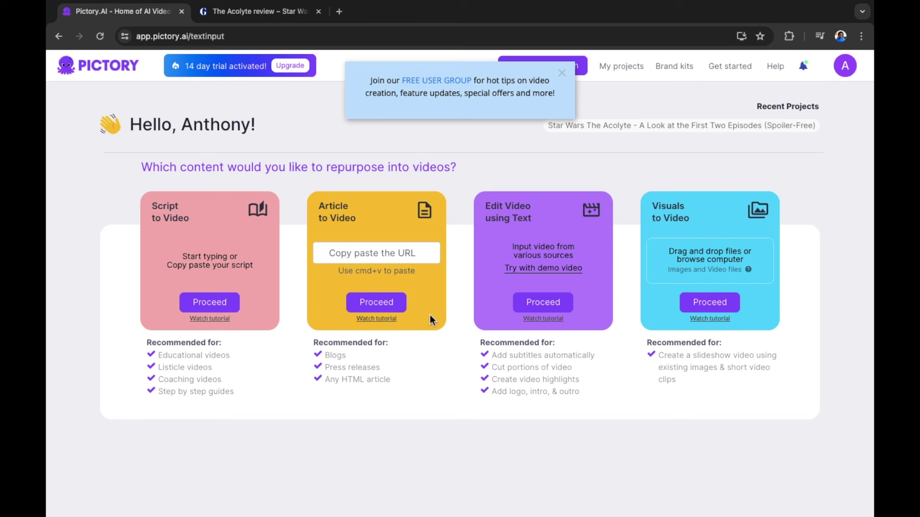
pyautogui.click(389, 304)
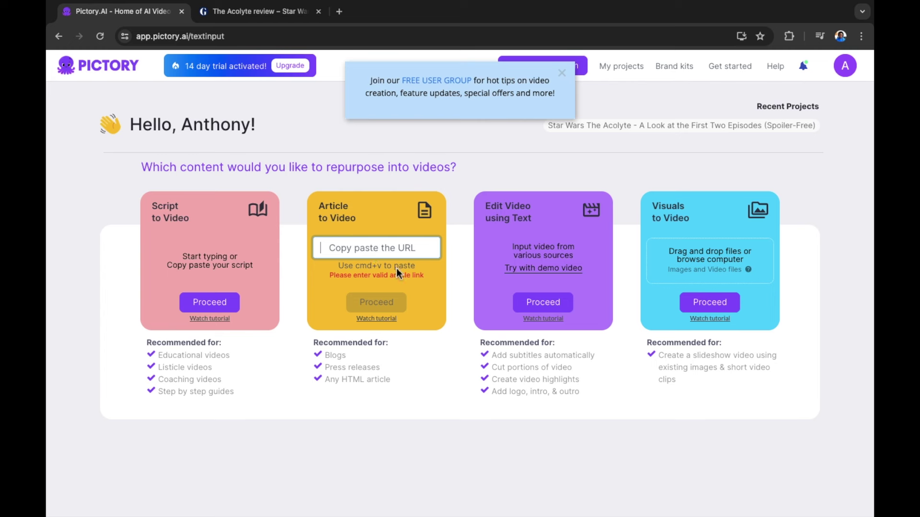
pyautogui.click(381, 249)
pyautogui.press('super+v')
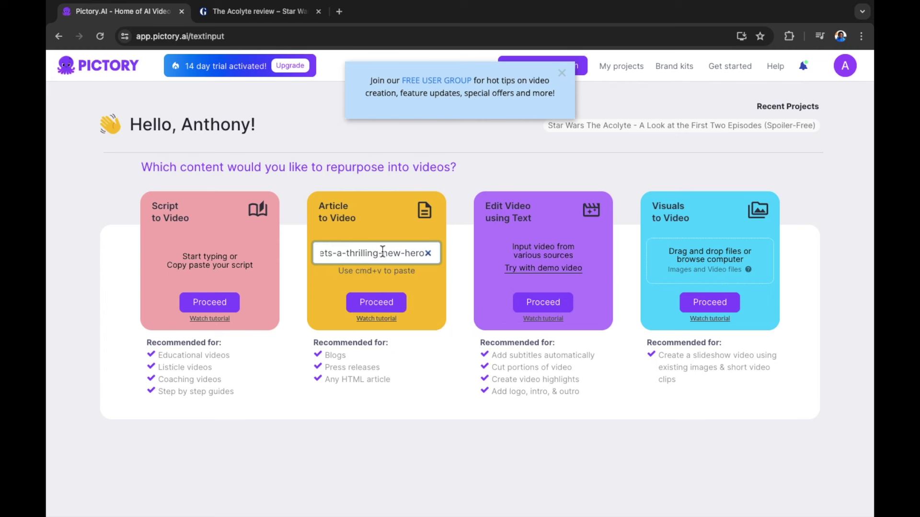
pyautogui.click(391, 305)
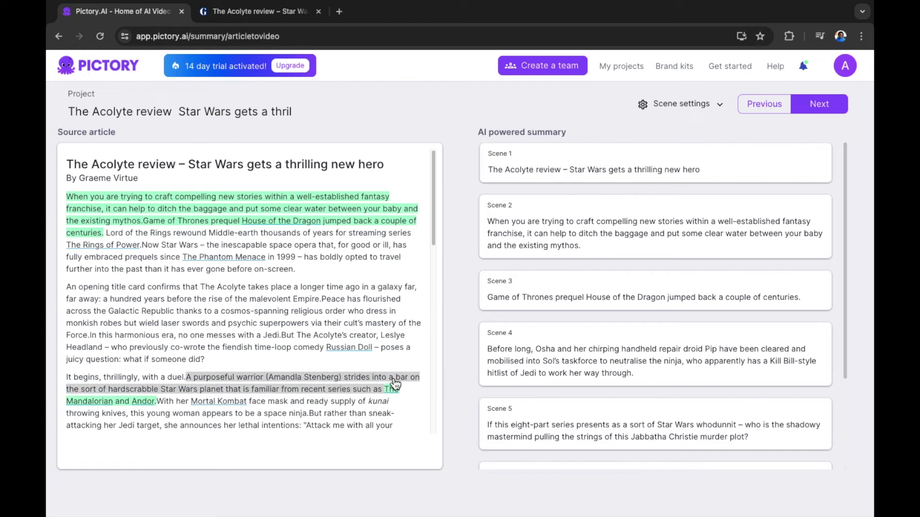
# Step: Examine the highlighted sentences in the source article, the scenes of the AI-powered summary and the scene settings
pyautogui.scroll(-2, 394, 385)
pyautogui.scroll(-12, 393, 383)
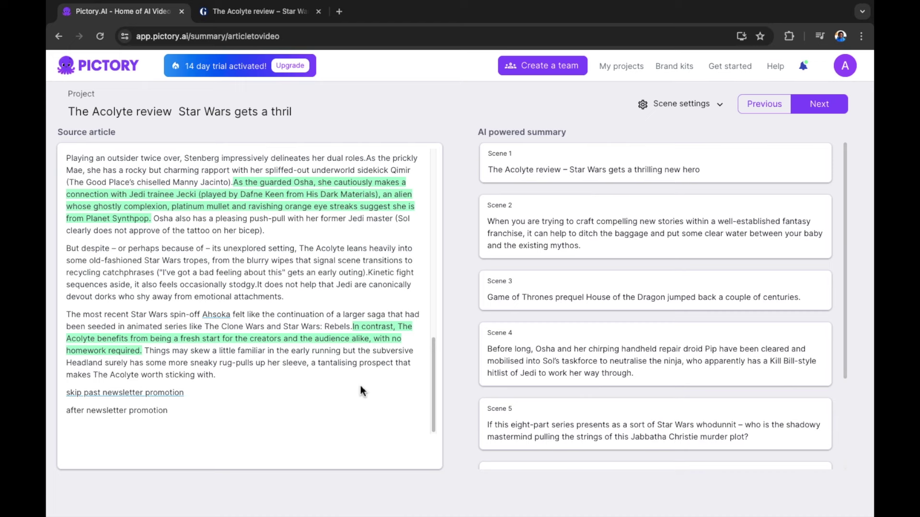
pyautogui.scroll(6, 360, 389)
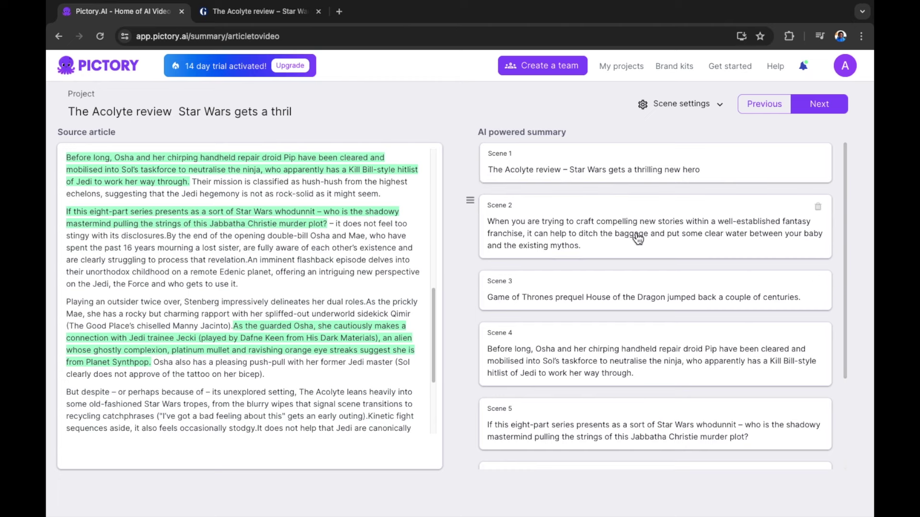
pyautogui.scroll(-2, 629, 321)
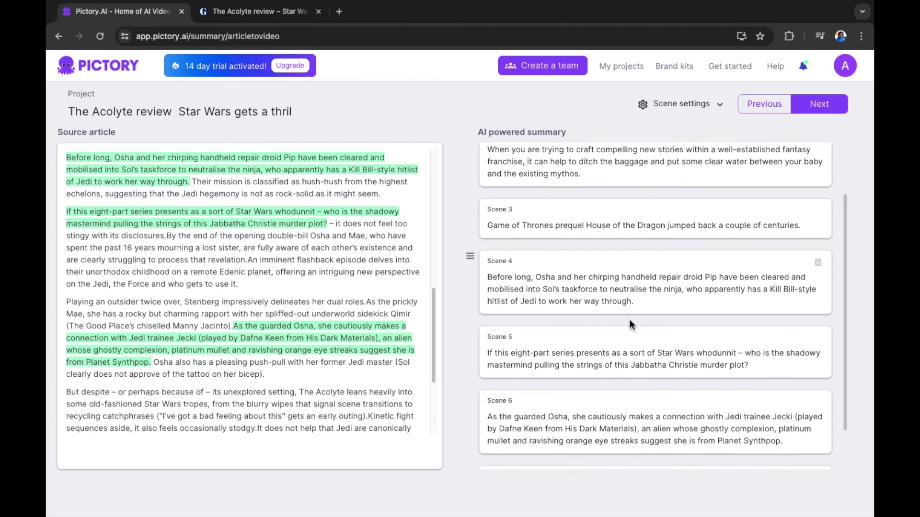
pyautogui.scroll(-1, 629, 323)
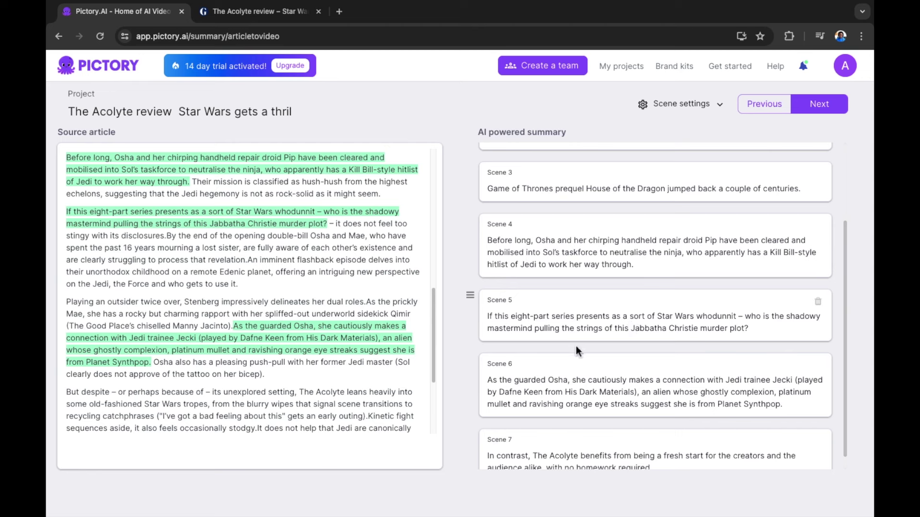
pyautogui.scroll(3, 582, 393)
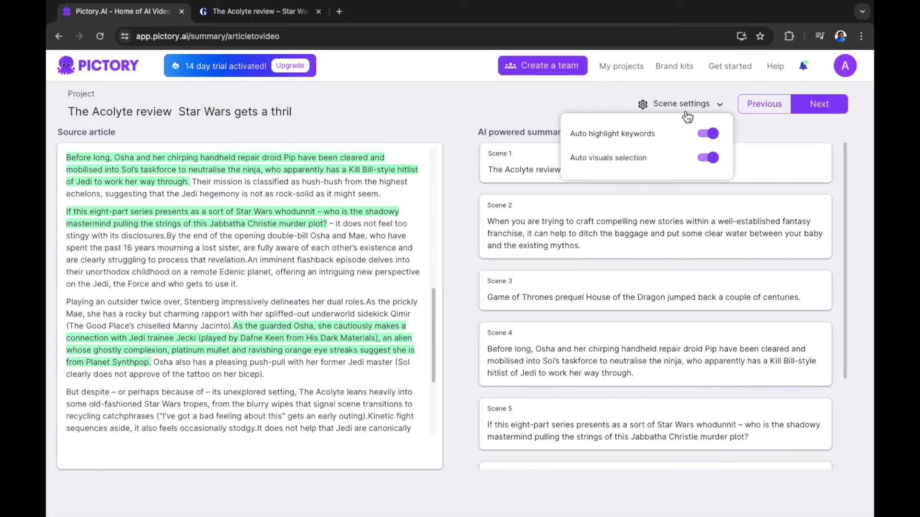
pyautogui.click(671, 105)
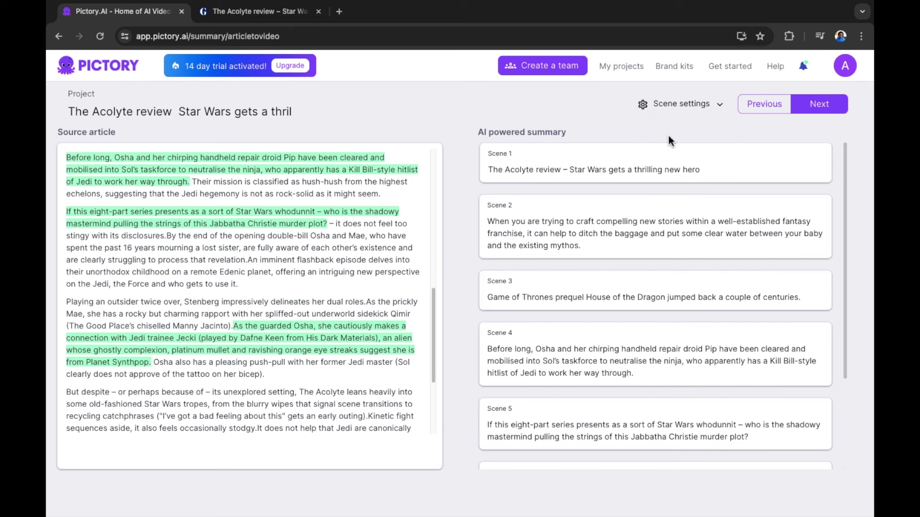
# Step: Generate the storyboard from the article summary and look through its scene texts
pyautogui.click(819, 104)
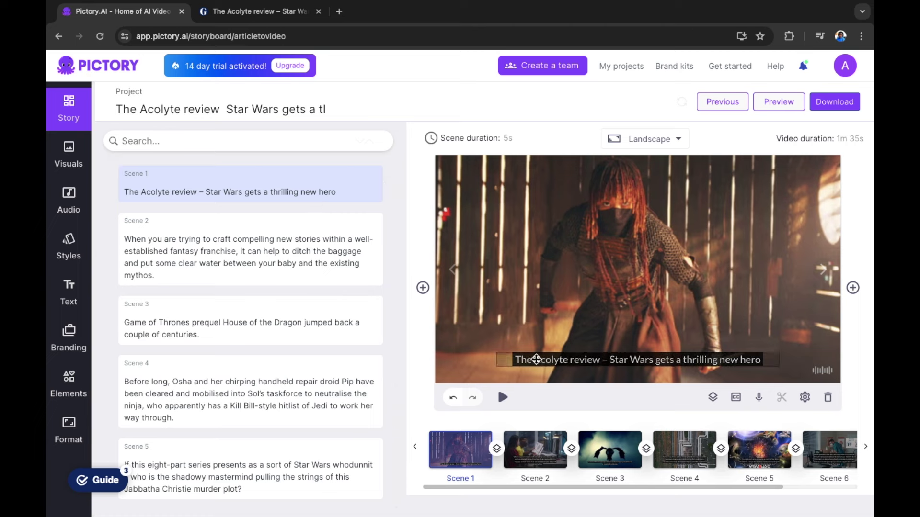
pyautogui.scroll(-3, 338, 369)
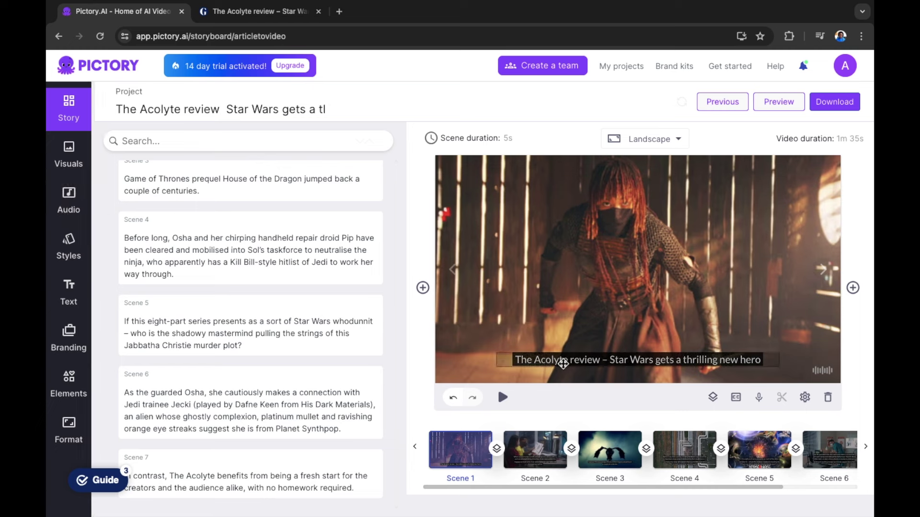
# Step: Examine the stock visuals suggested for scene 1 in the media library
pyautogui.click(584, 363)
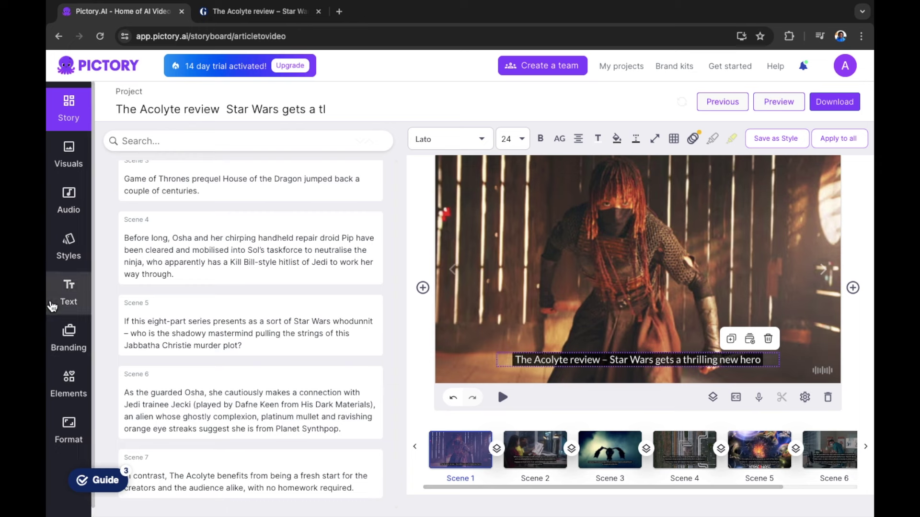
pyautogui.click(67, 166)
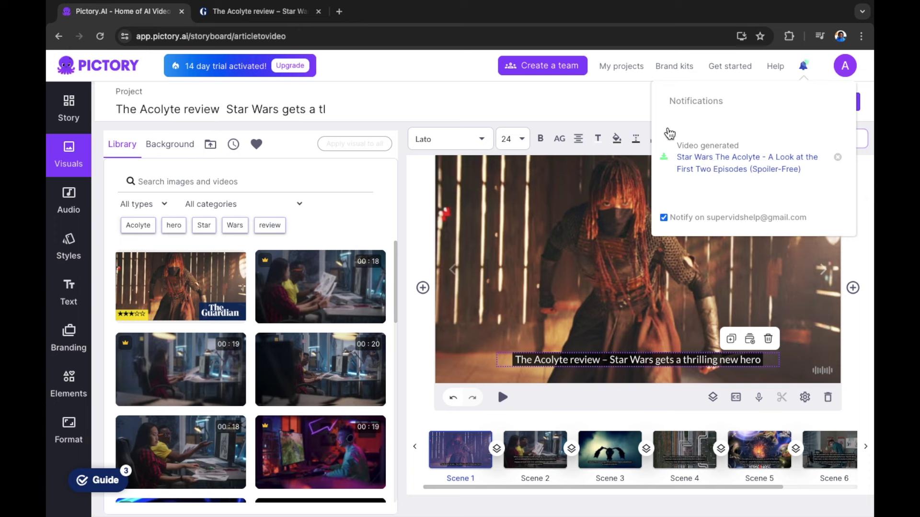
pyautogui.click(620, 120)
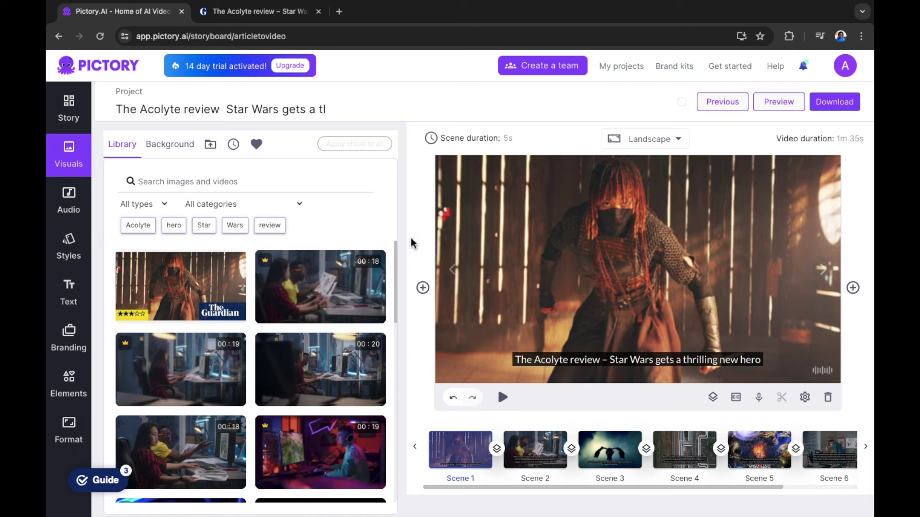
pyautogui.moveTo(219, 311)
pyautogui.scroll(-1, 344, 375)
pyautogui.scroll(-1, 344, 376)
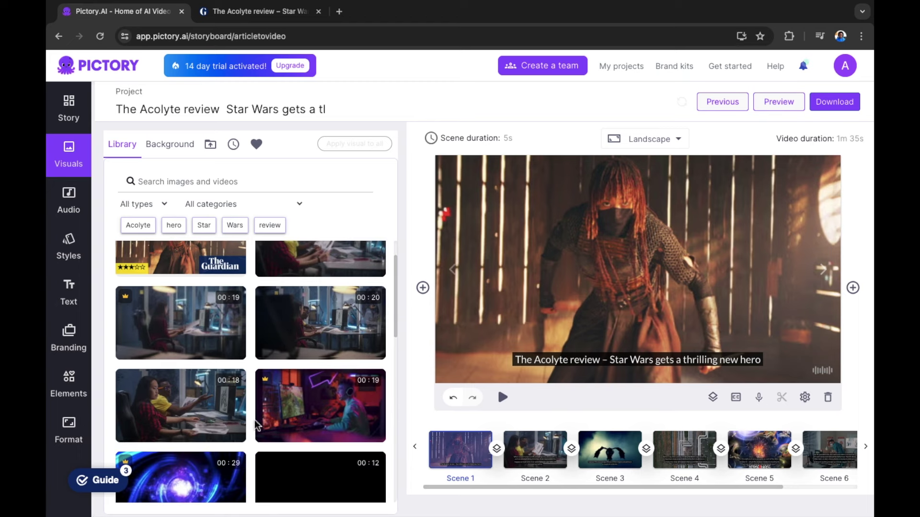
pyautogui.scroll(-10, 210, 392)
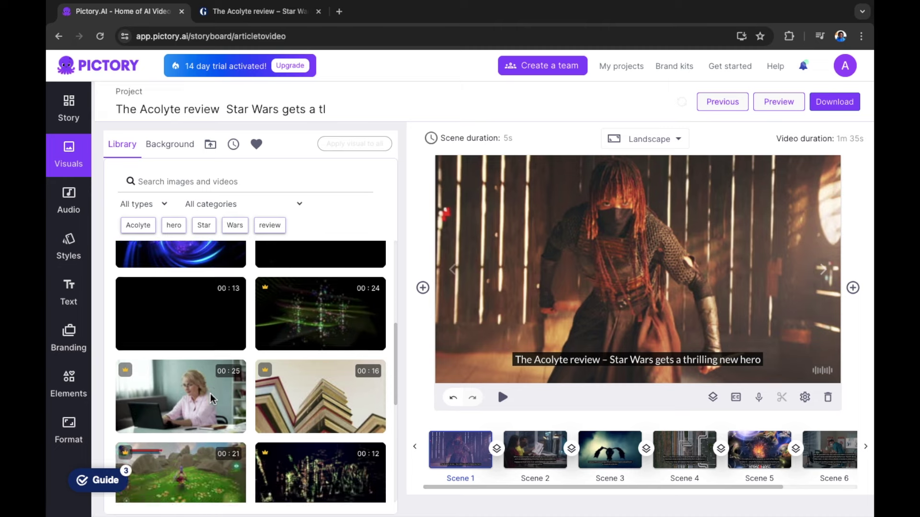
pyautogui.scroll(15, 210, 393)
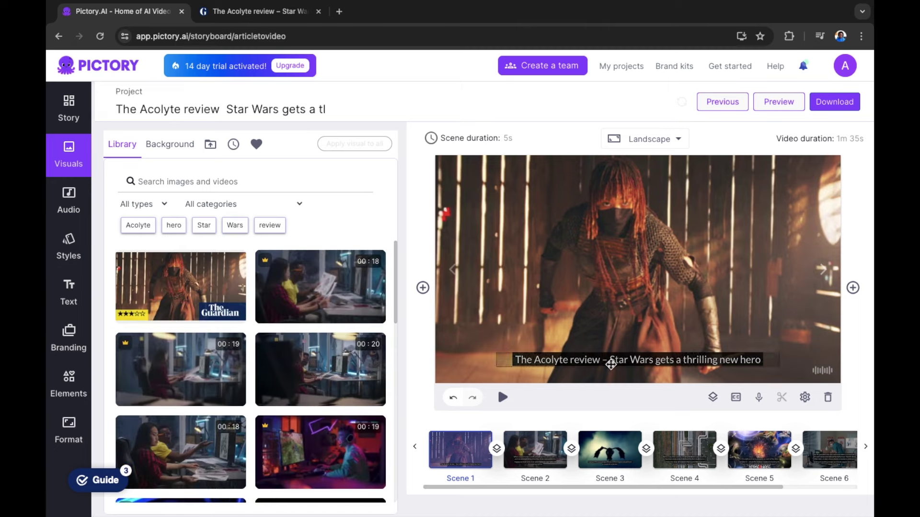
# Step: Look through the background music tracks and listen to the applied Suspicious Activity track
pyautogui.click(70, 205)
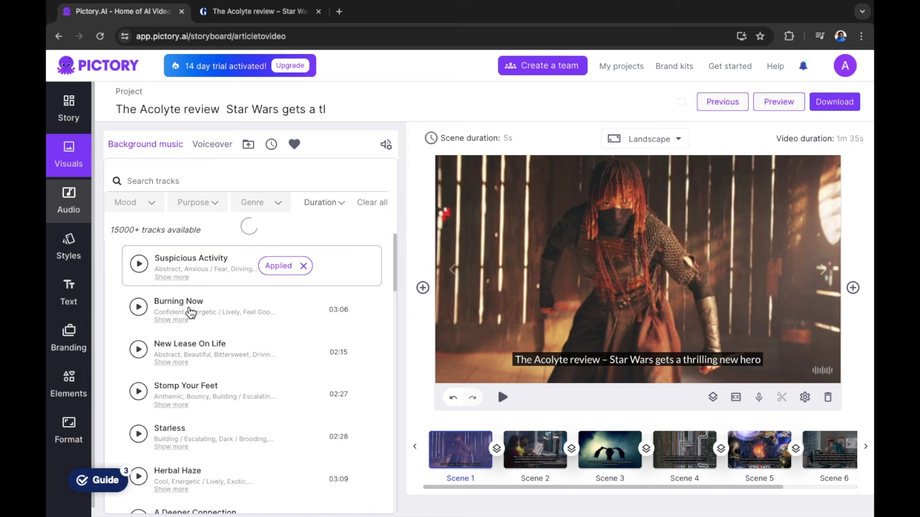
pyautogui.click(139, 310)
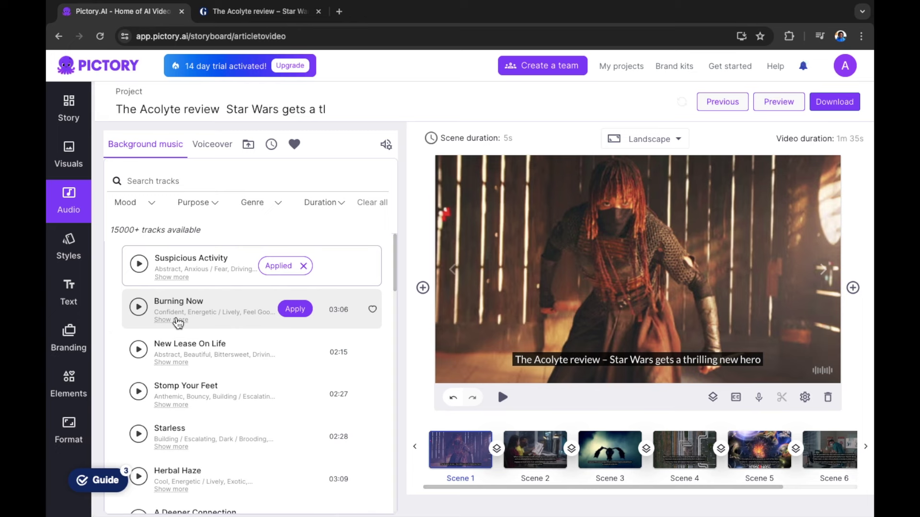
pyautogui.click(142, 268)
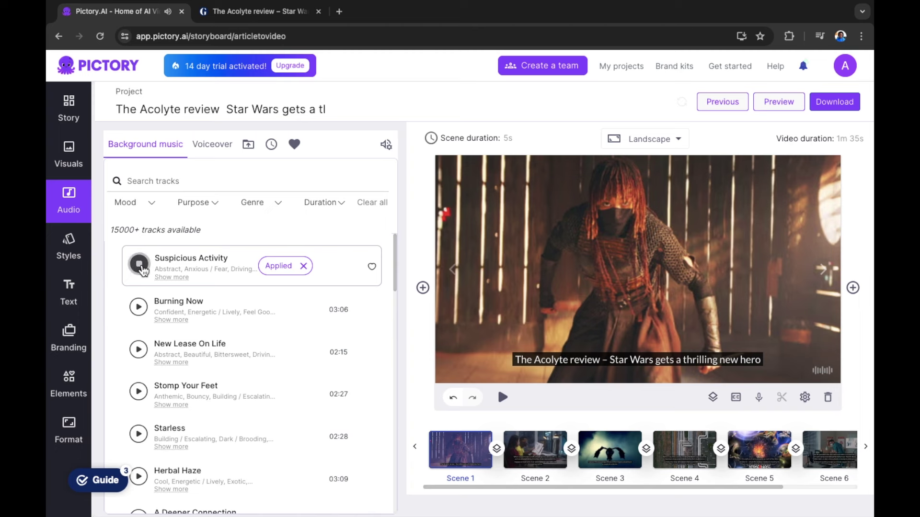
pyautogui.click(140, 265)
# Step: Browse the standard voices and their languages, play the Aiden sample and apply the English Aiden, male voiceover
pyautogui.click(215, 145)
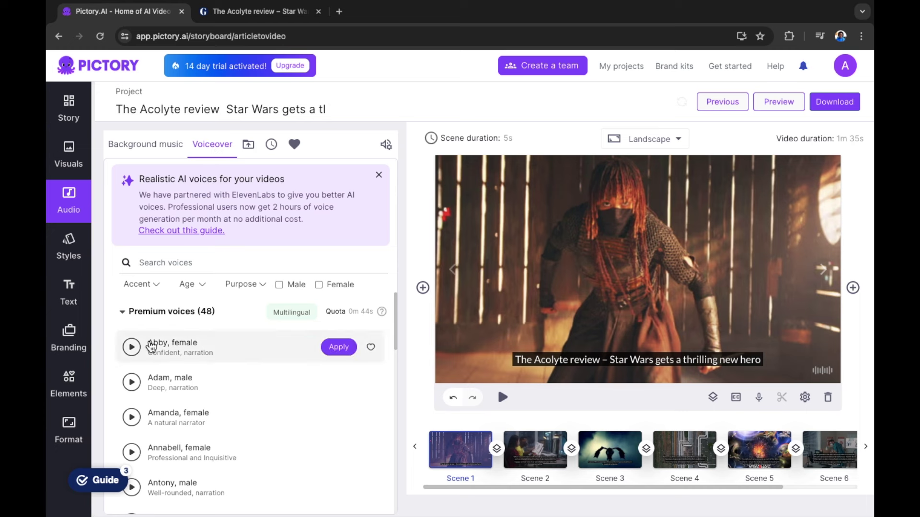
pyautogui.click(126, 320)
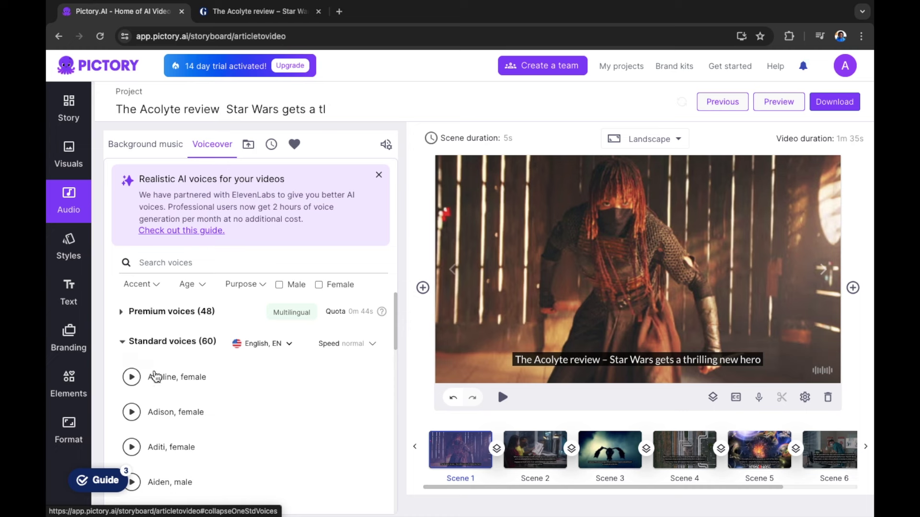
pyautogui.scroll(-3, 197, 402)
pyautogui.scroll(-1, 201, 405)
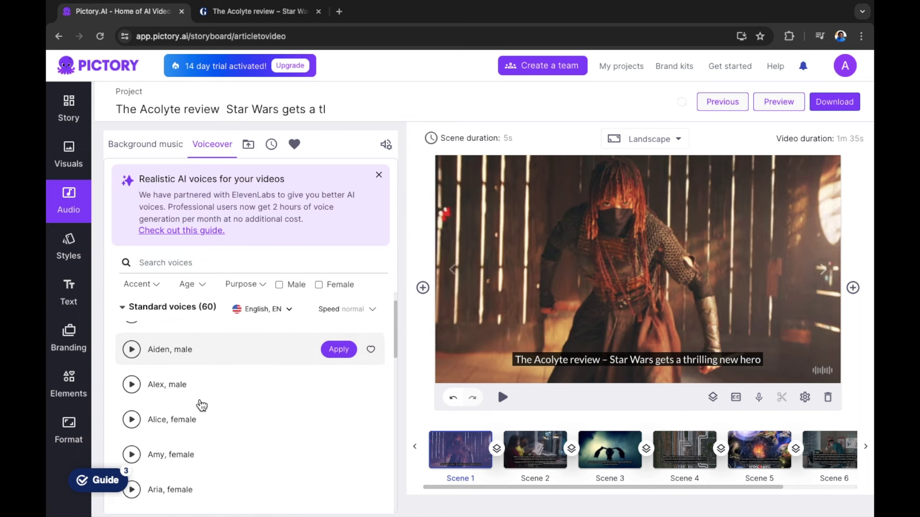
pyautogui.click(133, 351)
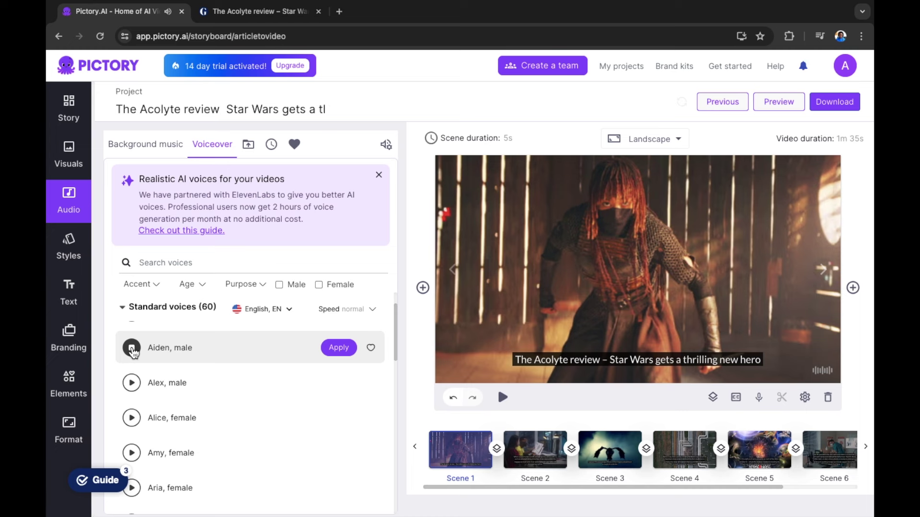
pyautogui.click(289, 310)
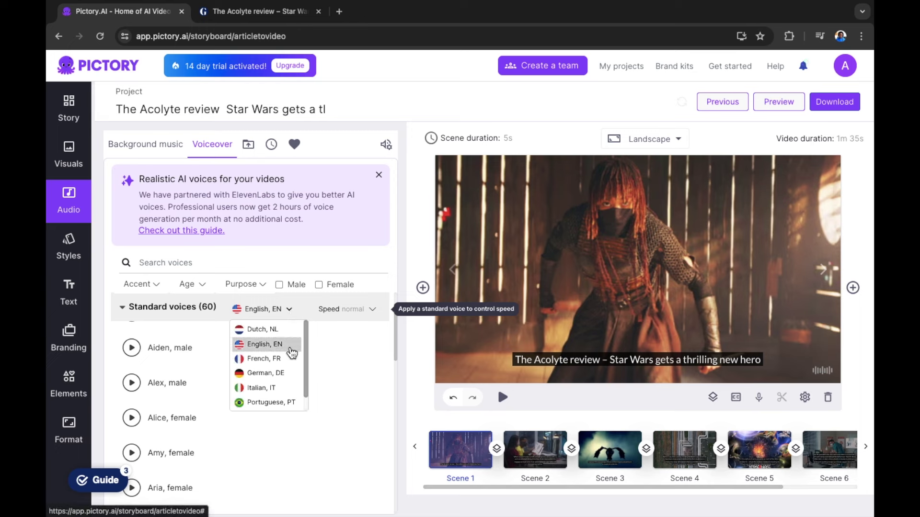
pyautogui.scroll(-3, 288, 382)
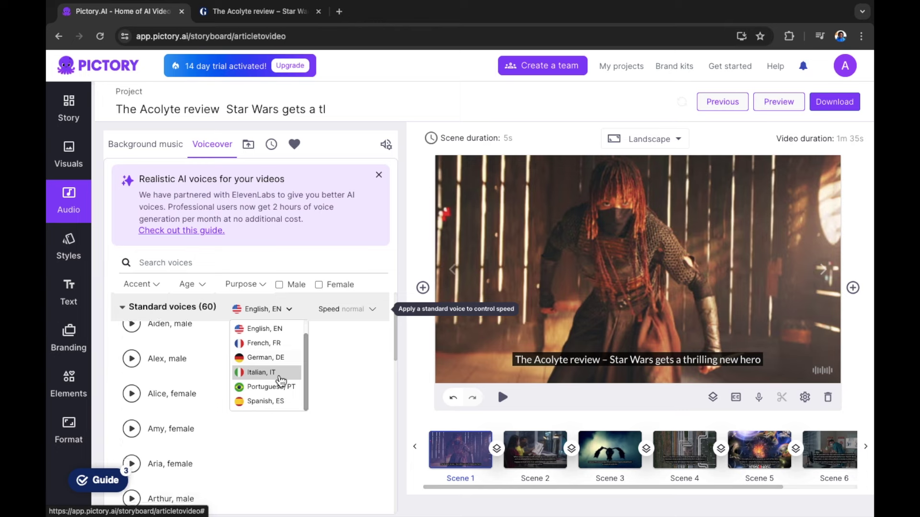
pyautogui.scroll(2, 281, 381)
pyautogui.scroll(3, 309, 364)
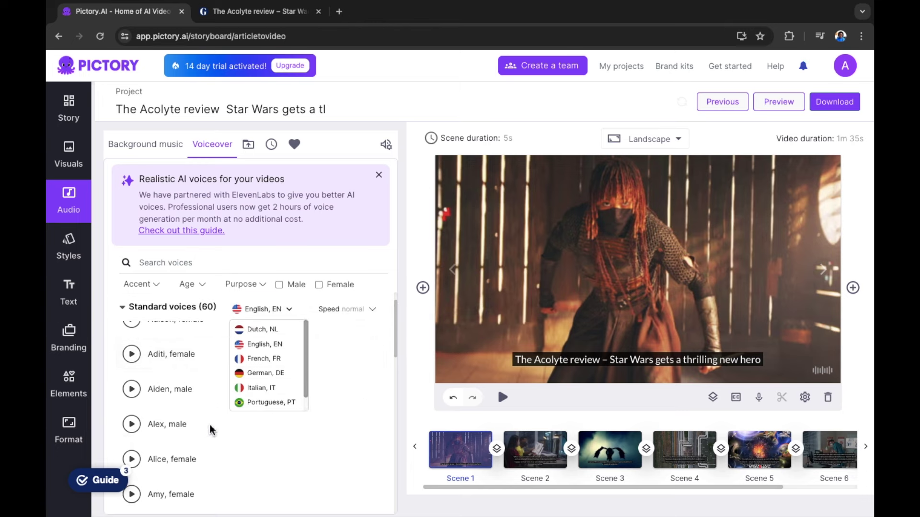
pyautogui.click(130, 402)
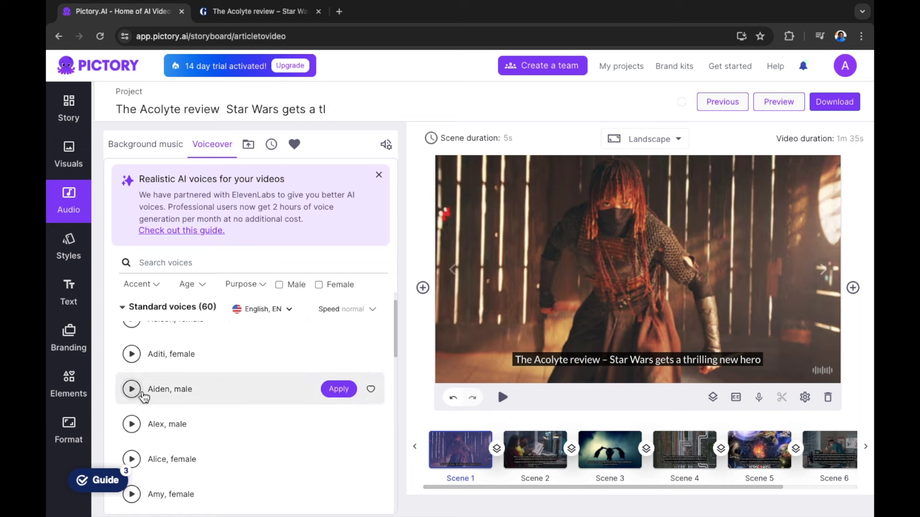
pyautogui.click(340, 391)
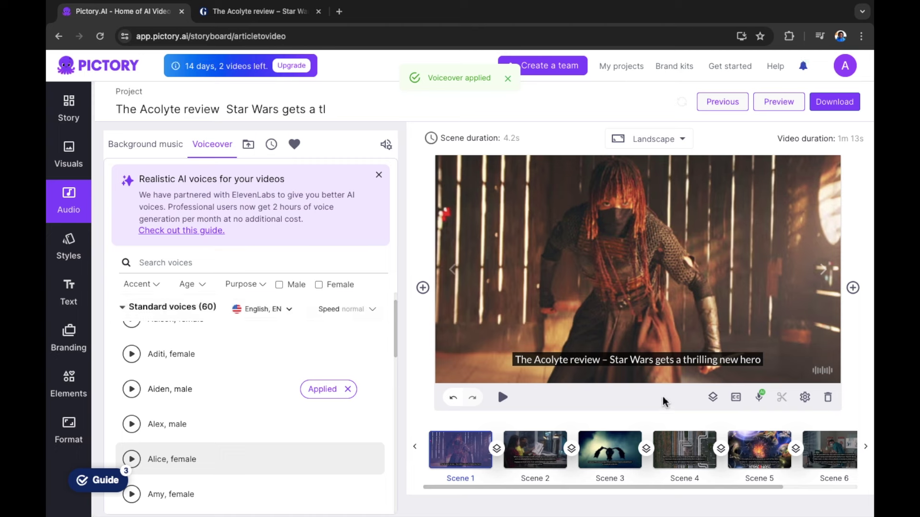
# Step: Try the Lemon yellow text style on scene 1, then the large yellow style on all scenes
pyautogui.click(71, 254)
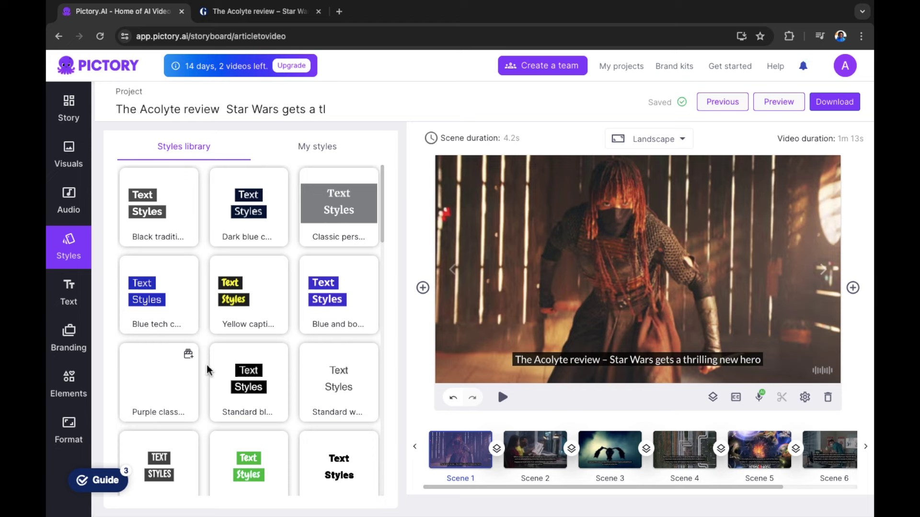
pyautogui.scroll(-5, 207, 364)
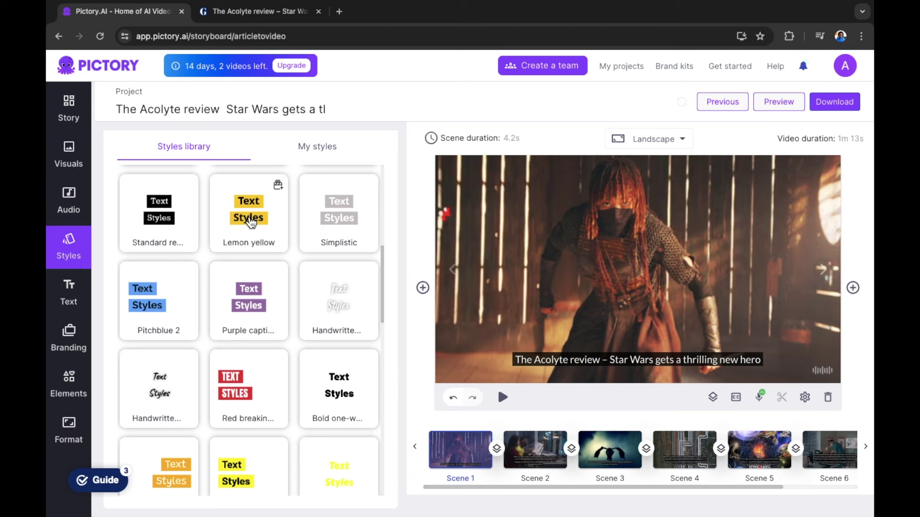
pyautogui.click(259, 476)
pyautogui.scroll(-3, 256, 431)
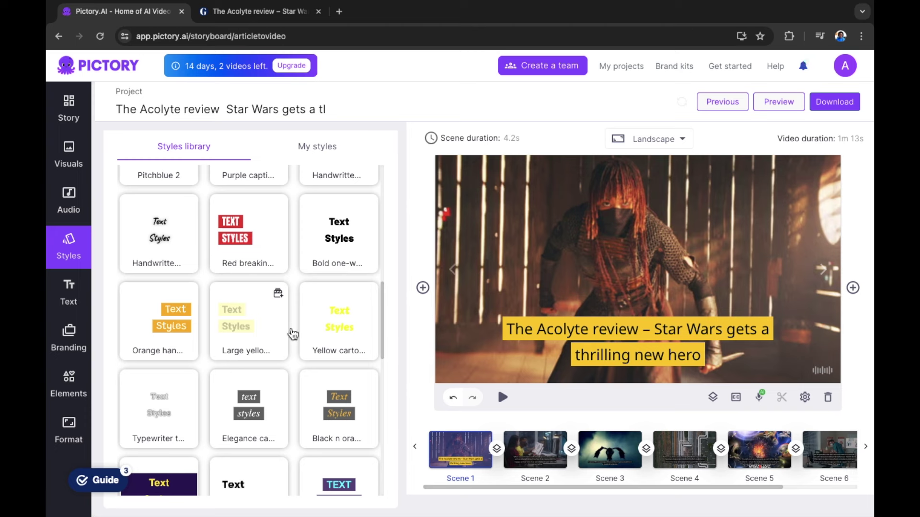
pyautogui.click(287, 409)
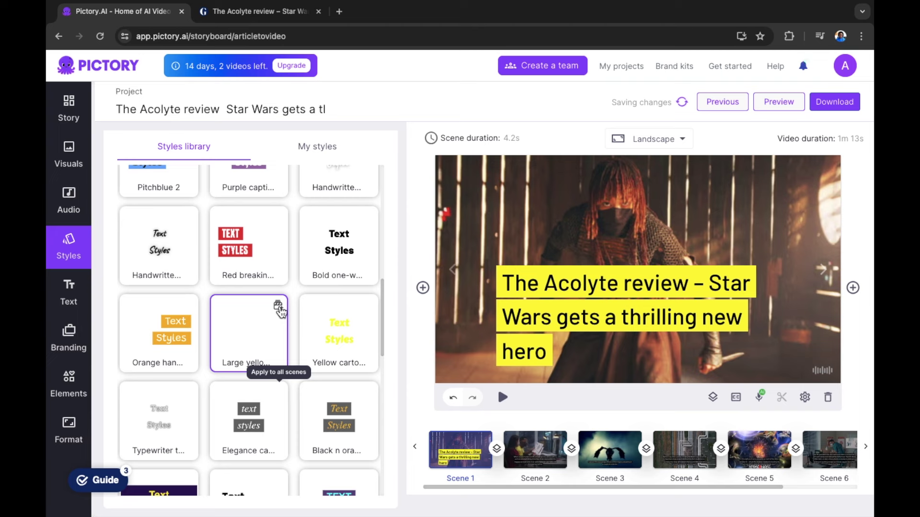
pyautogui.click(278, 308)
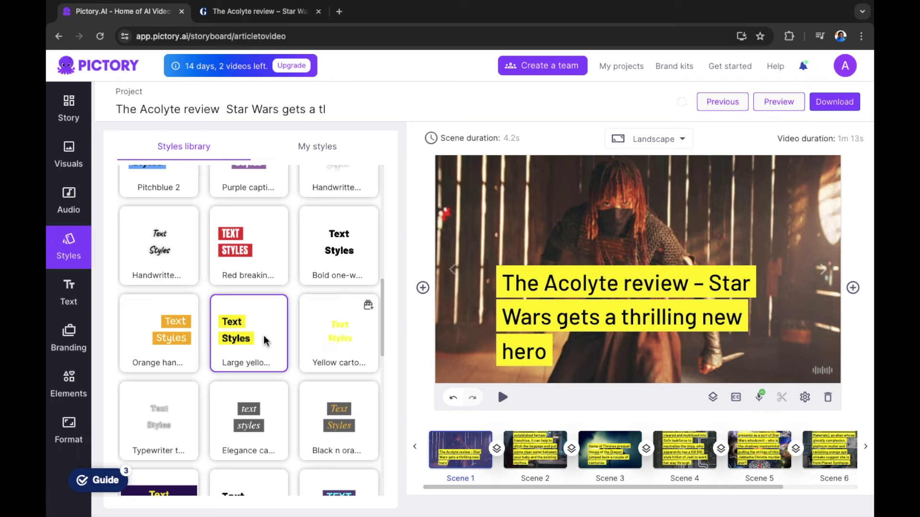
# Step: Apply the Lemon yellow text style to all scenes
pyautogui.scroll(1, 265, 342)
pyautogui.scroll(3, 265, 342)
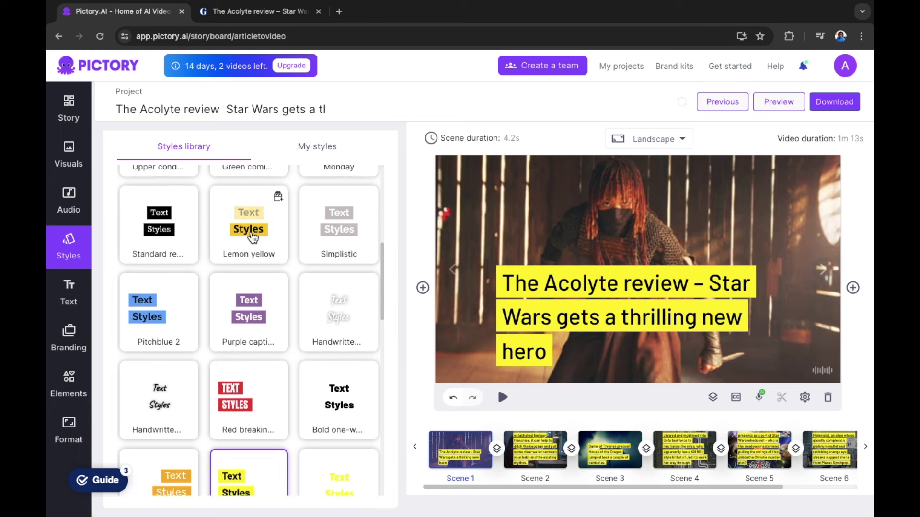
pyautogui.click(280, 204)
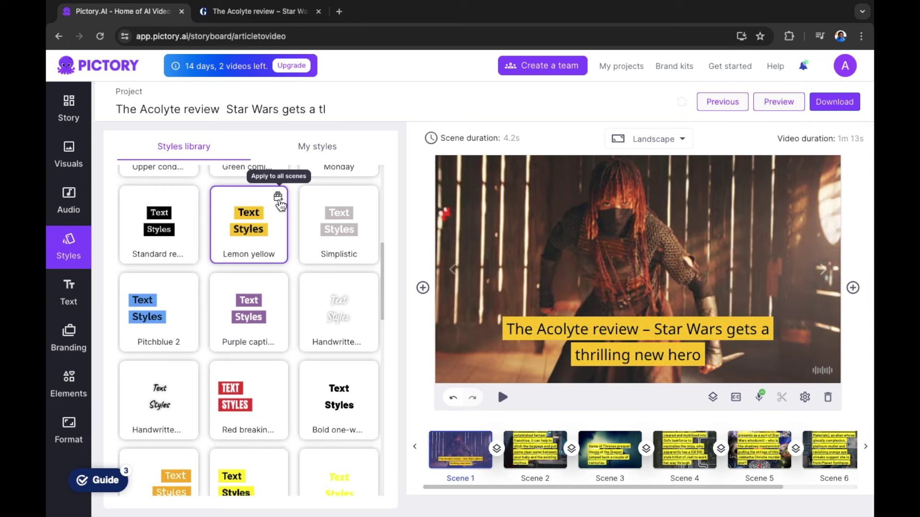
pyautogui.click(279, 201)
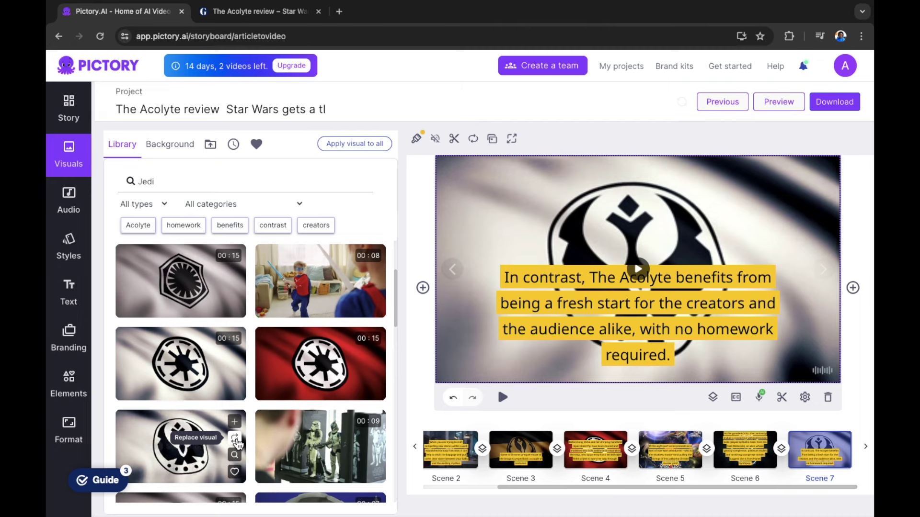
# Step: Return to scene 1, check the applied voiceover, and play the video preview before closing it
pyautogui.click(416, 449)
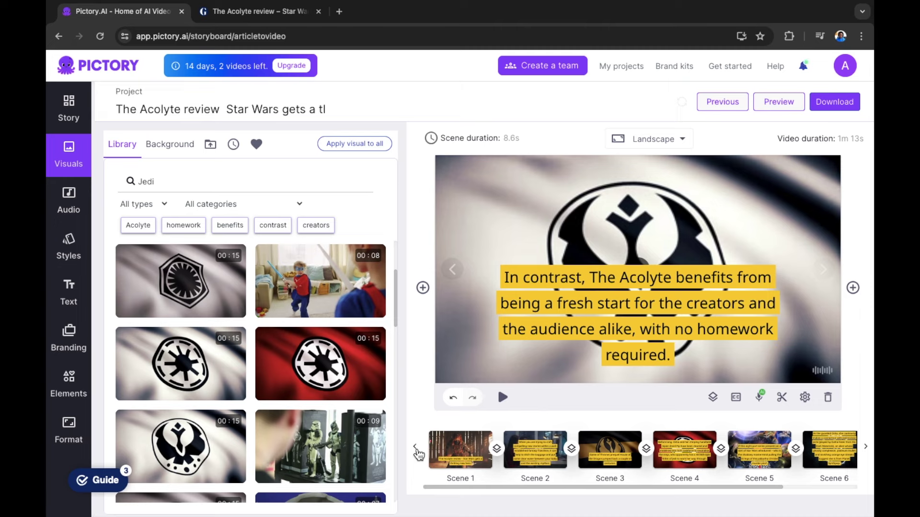
pyautogui.click(456, 450)
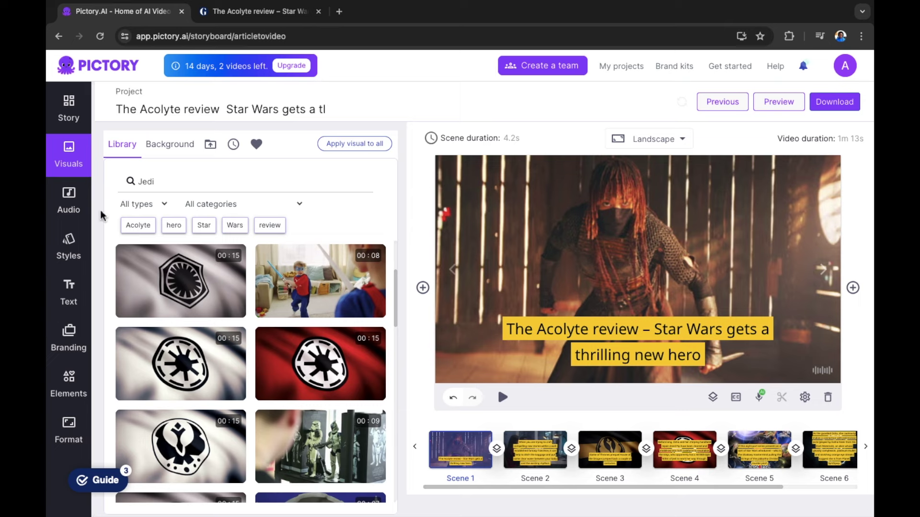
pyautogui.click(69, 206)
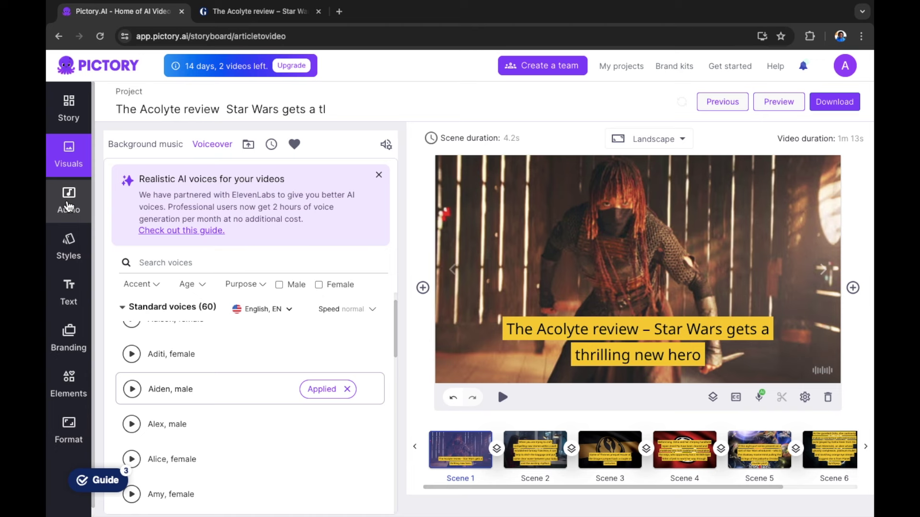
pyautogui.click(806, 398)
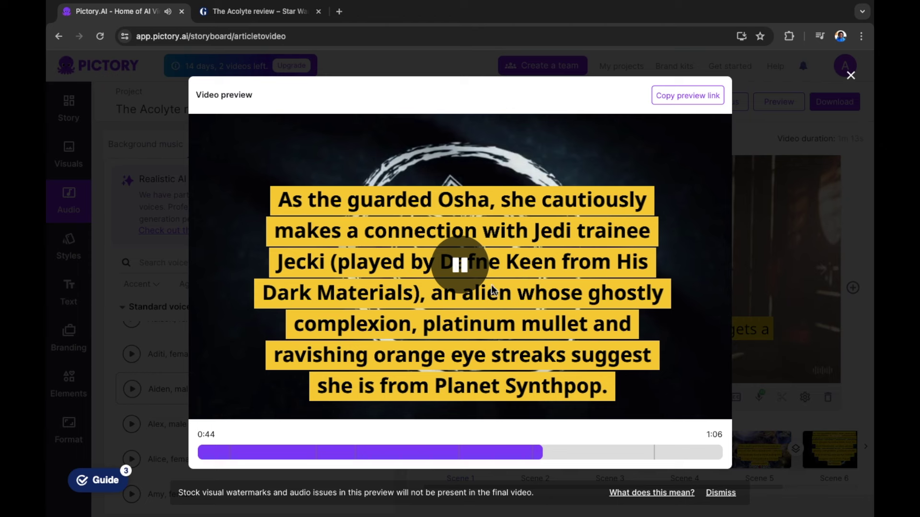
pyautogui.click(461, 271)
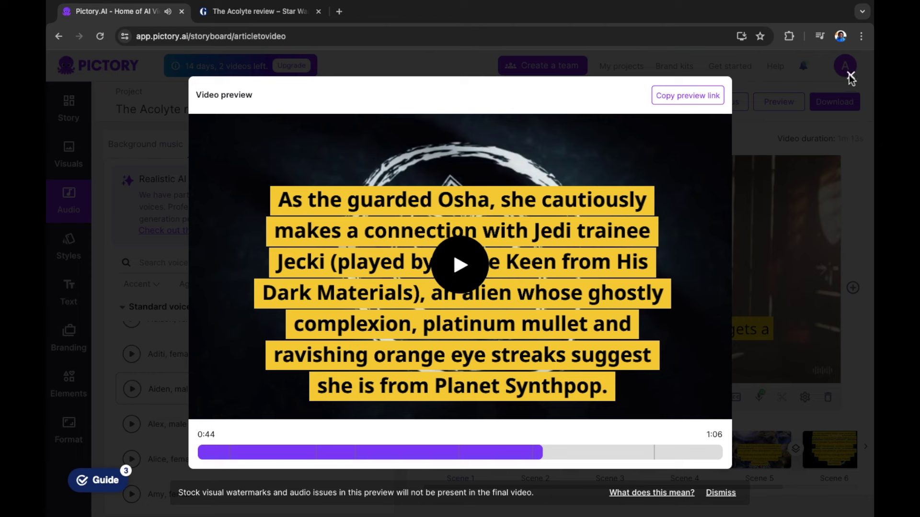
pyautogui.press('space')
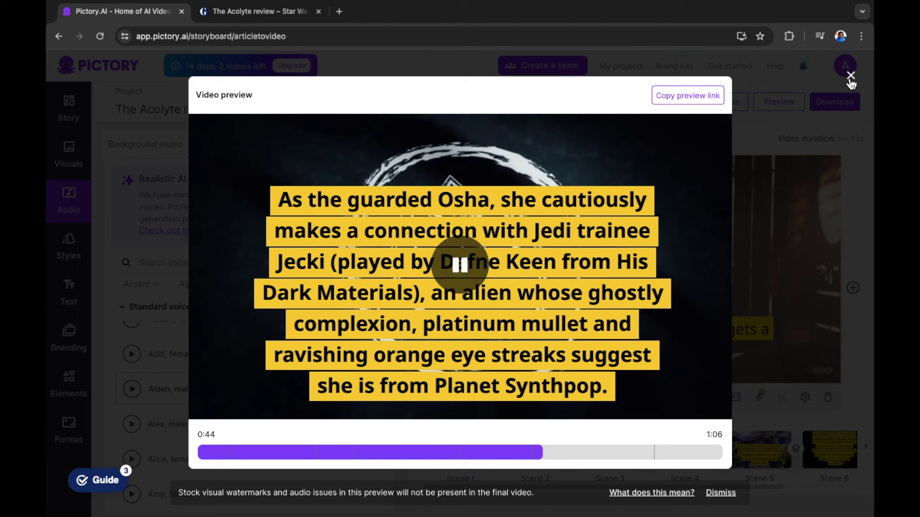
pyautogui.click(850, 77)
pyautogui.moveTo(849, 83)
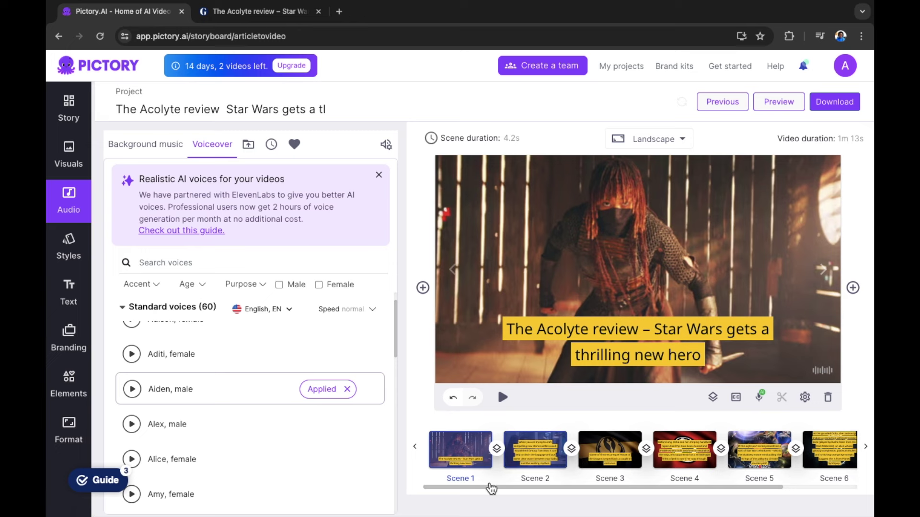
# Step: Set the voiceover volume to 70% and raise the background music volume
pyautogui.click(386, 145)
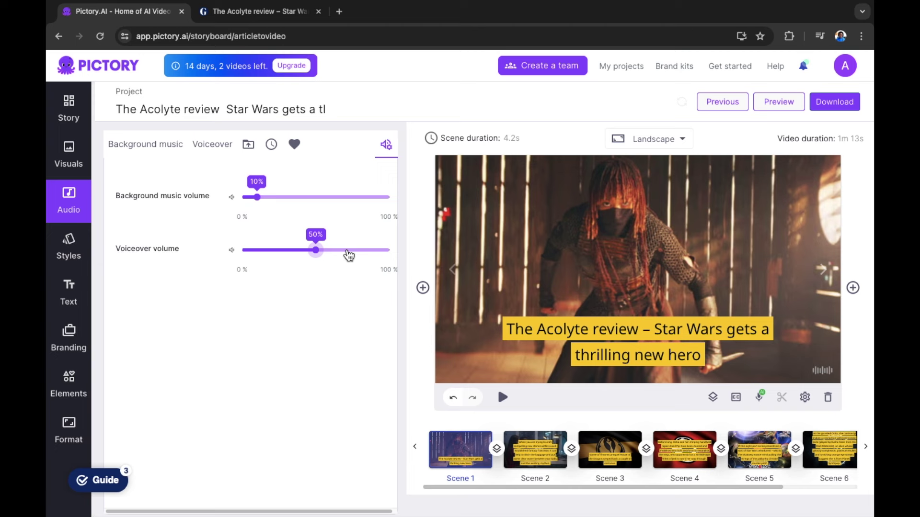
pyautogui.click(347, 250)
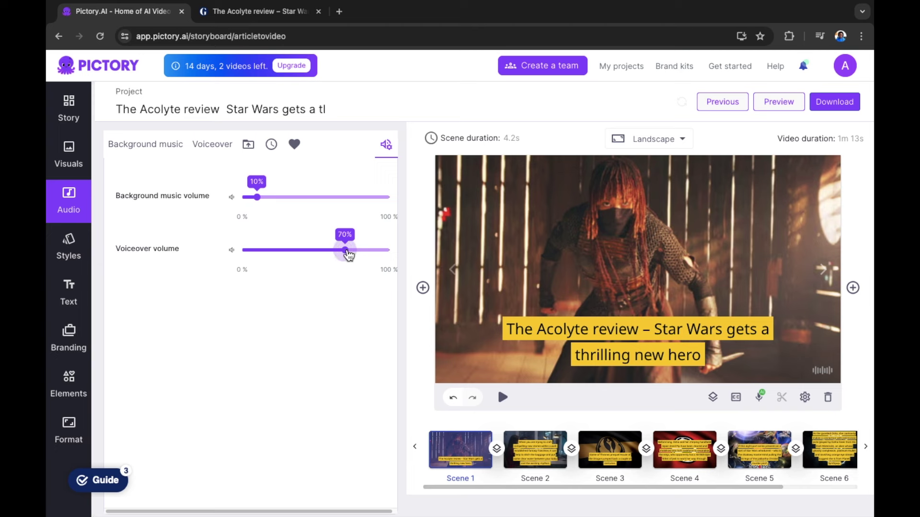
pyautogui.click(272, 198)
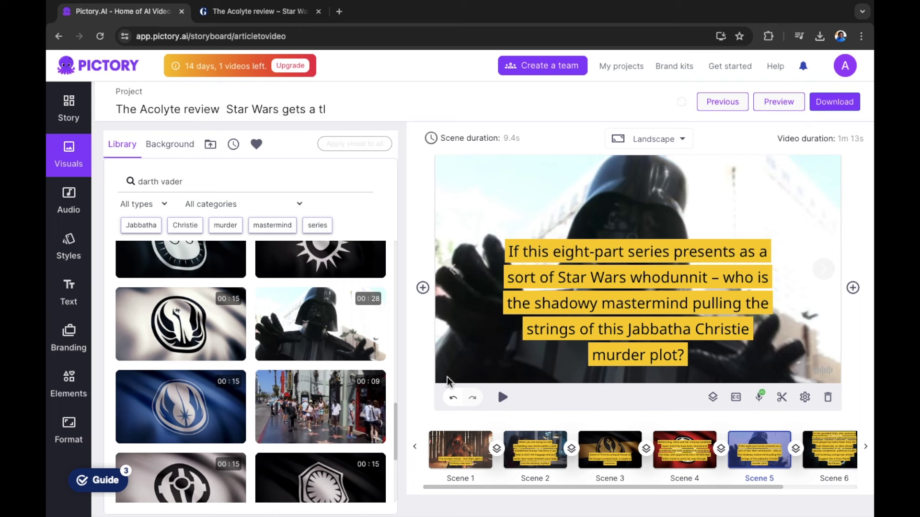
# Step: Check the notifications and go to the overview of my projects
pyautogui.click(804, 68)
pyautogui.click(627, 72)
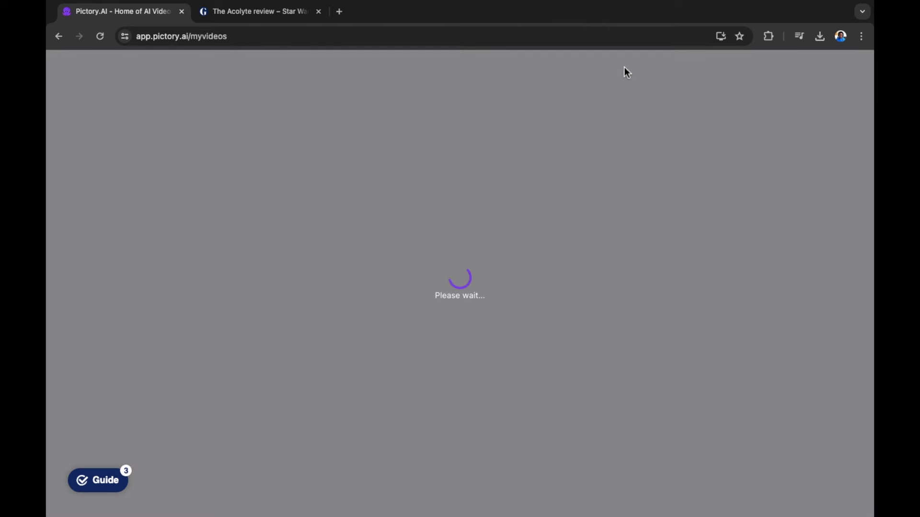